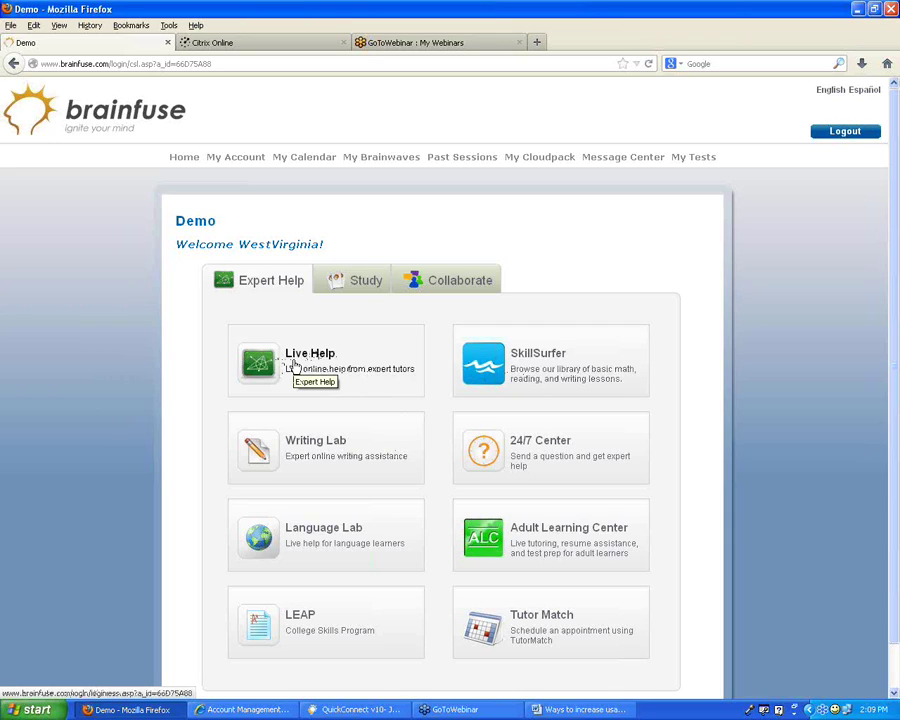
Step: Open Live Help, choose Business as the topic and view the subjects offered for it
{"action": "left_click", "coordinate": [307, 362]}
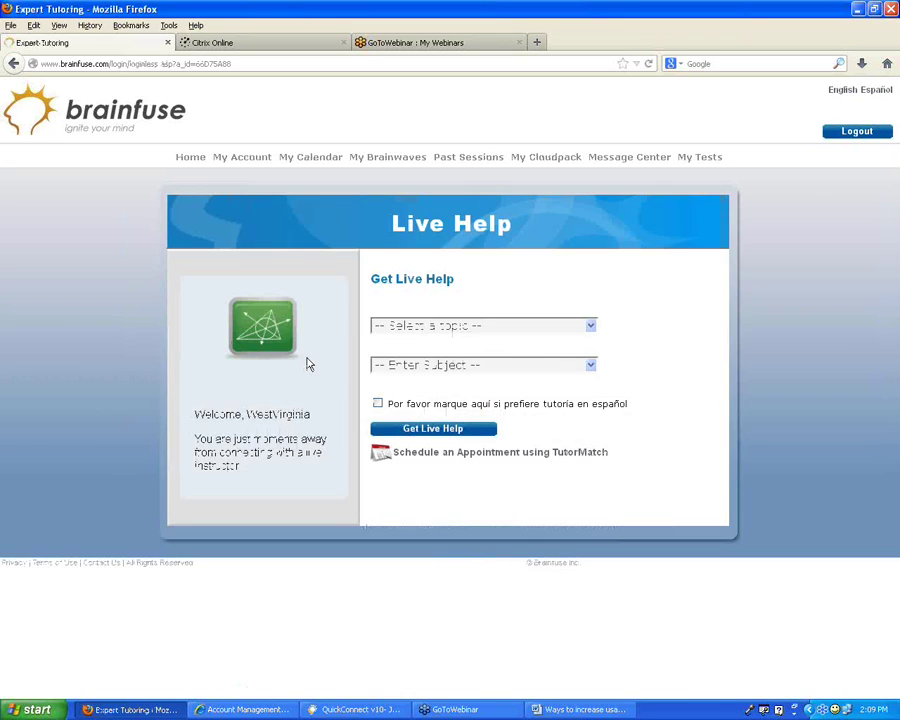
{"action": "left_click", "coordinate": [489, 327]}
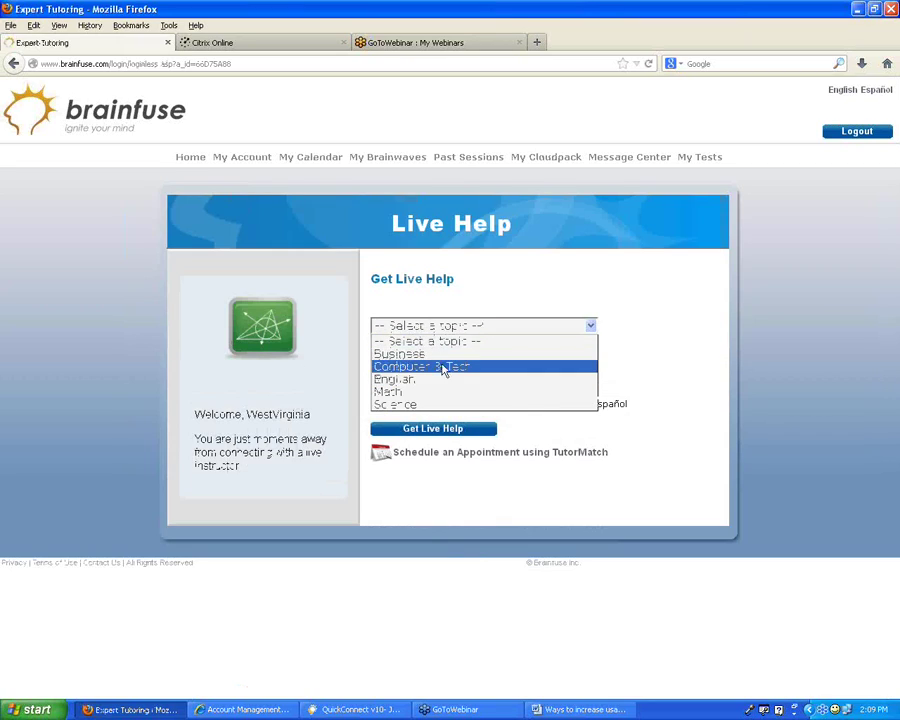
{"action": "left_click", "coordinate": [418, 360]}
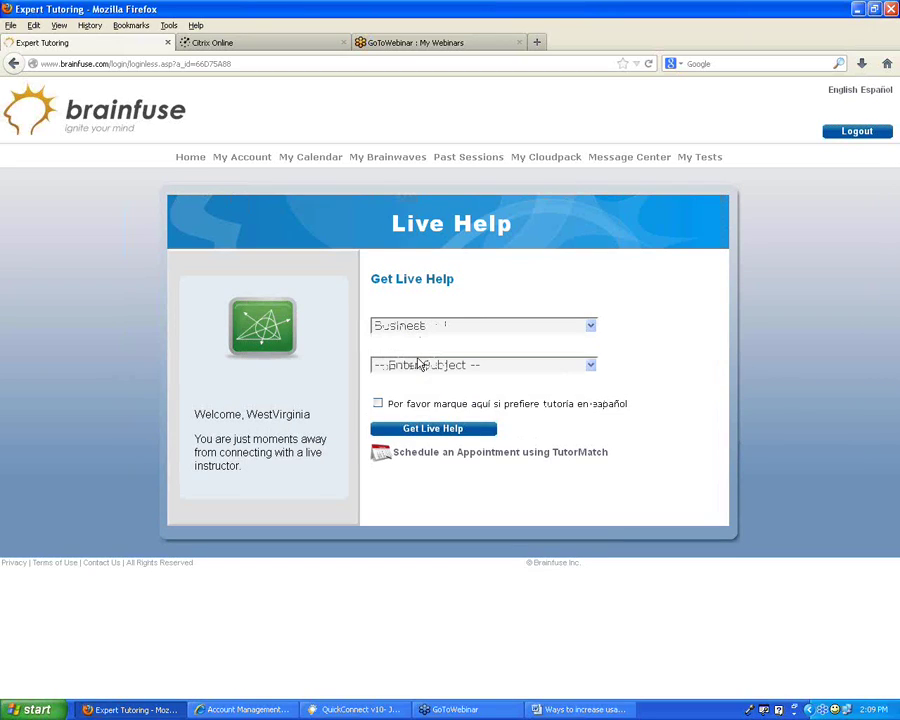
{"action": "left_click", "coordinate": [440, 367]}
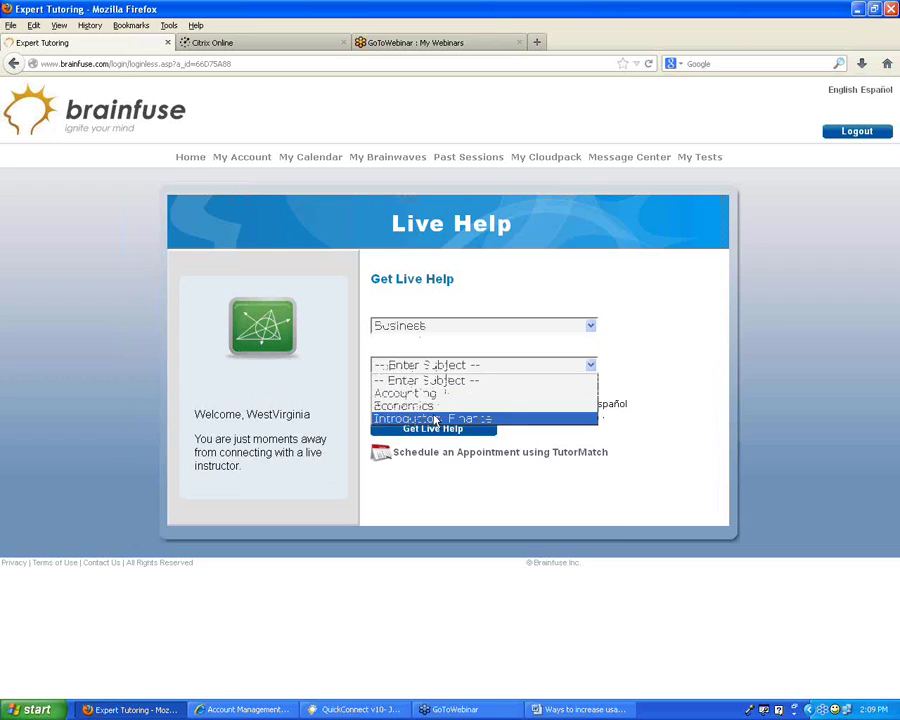
Step: View the Live Help subjects offered for the Computer & Tech topic and the English topic
{"action": "left_click", "coordinate": [424, 328]}
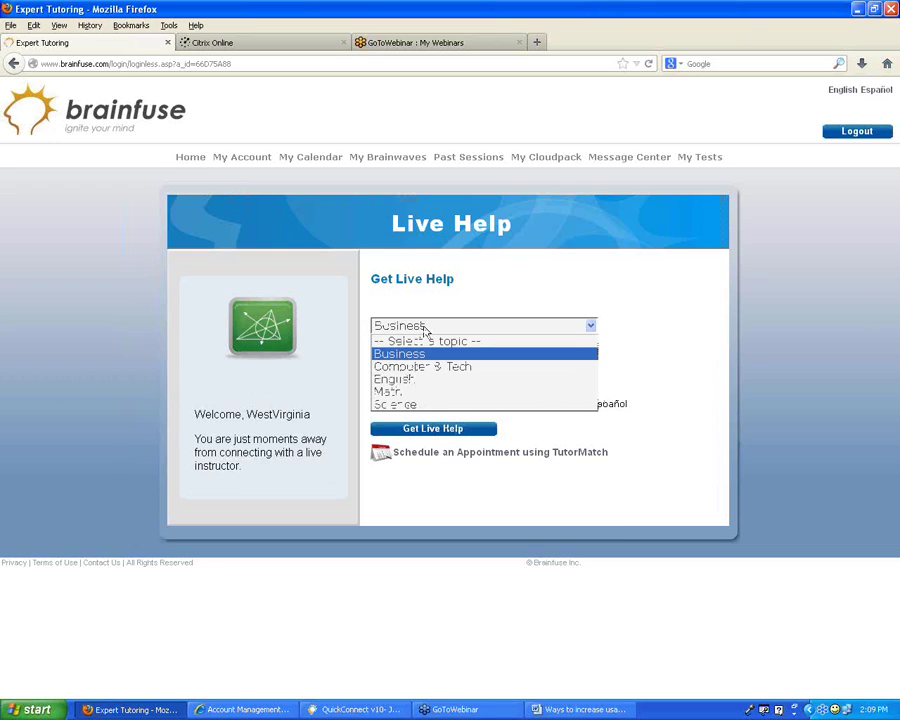
{"action": "left_click", "coordinate": [426, 367]}
{"action": "left_click", "coordinate": [425, 368]}
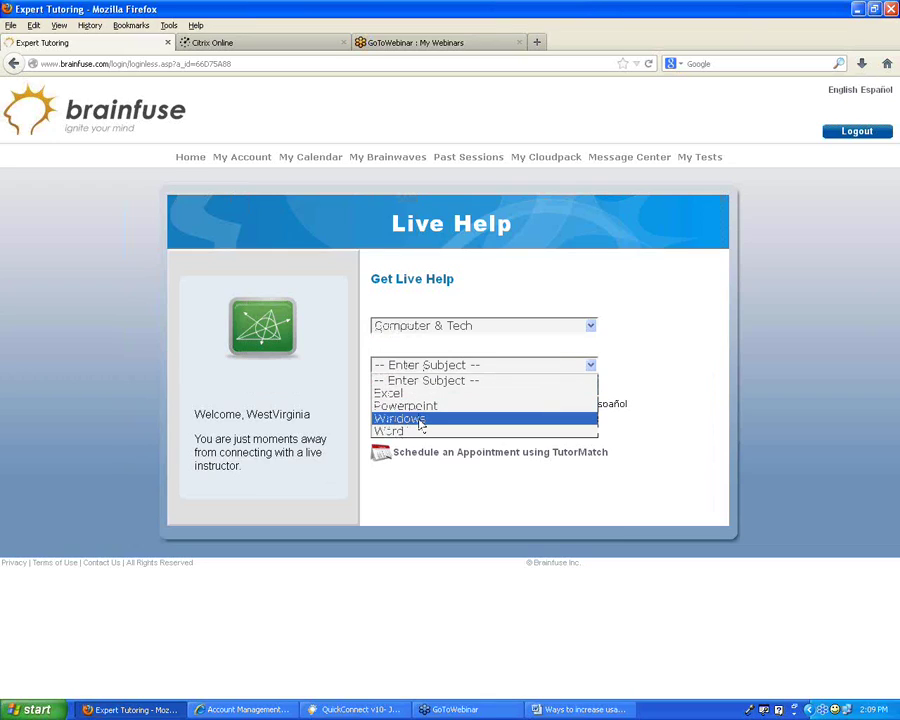
{"action": "left_click", "coordinate": [447, 334]}
{"action": "left_click", "coordinate": [447, 334]}
{"action": "left_click", "coordinate": [418, 379]}
{"action": "left_click", "coordinate": [425, 368]}
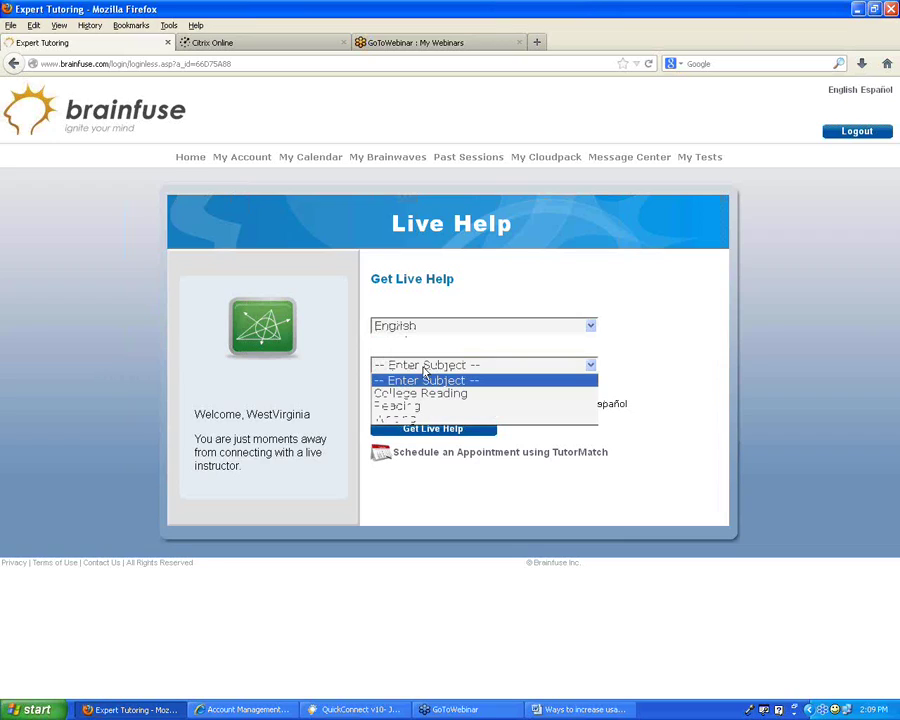
Step: View the Live Help subjects offered for the Math topic and the Science topic
{"action": "left_click", "coordinate": [424, 324]}
{"action": "left_click", "coordinate": [424, 324]}
{"action": "left_click", "coordinate": [411, 397]}
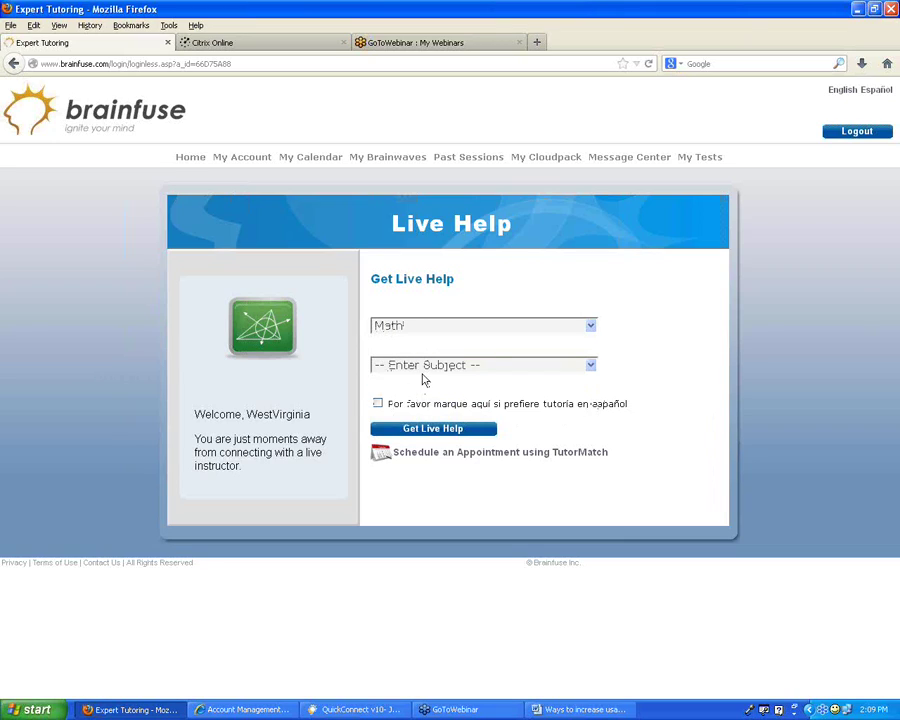
{"action": "left_click", "coordinate": [424, 366]}
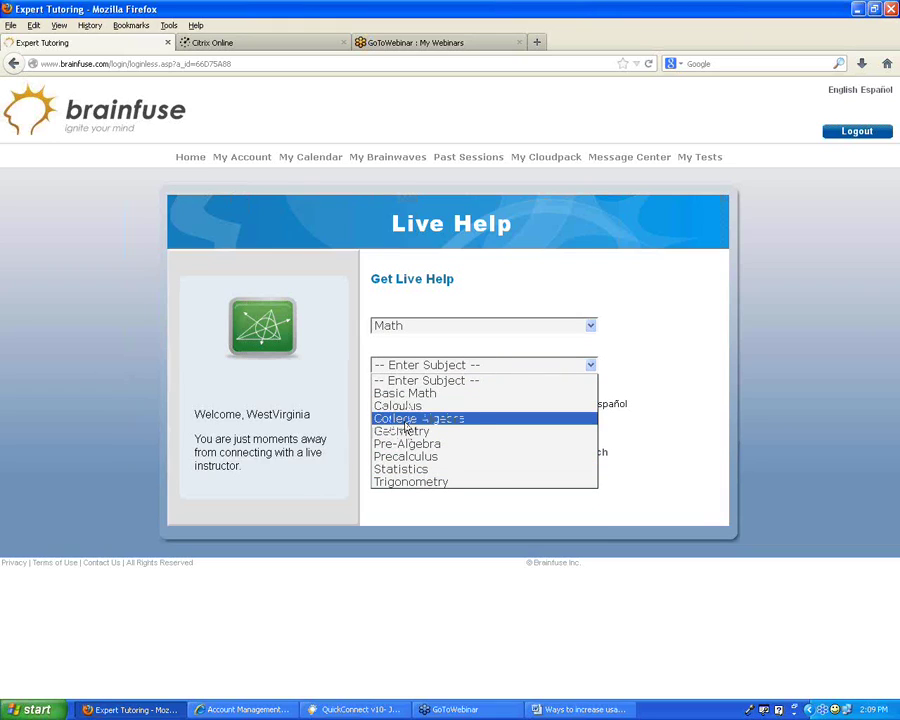
{"action": "left_click", "coordinate": [408, 330]}
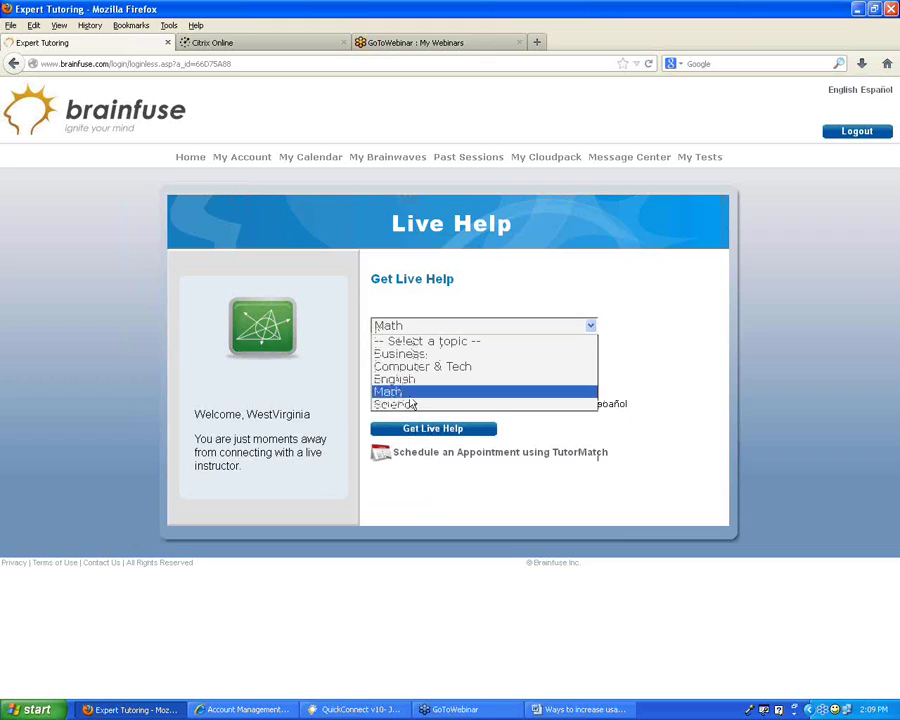
{"action": "left_click", "coordinate": [406, 403]}
{"action": "left_click", "coordinate": [426, 366]}
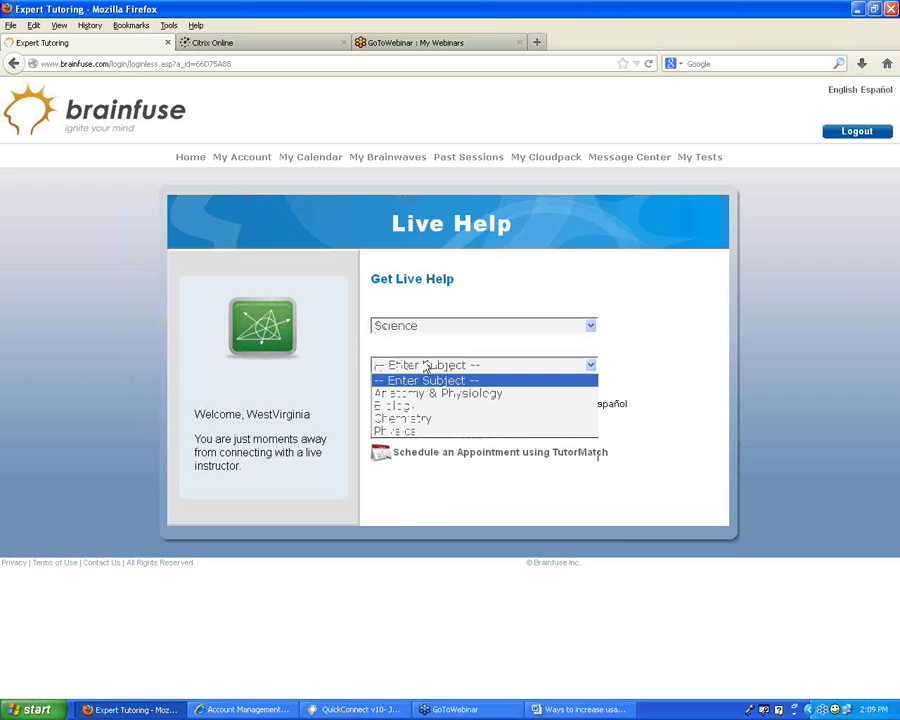
Step: Switch the Live Help topic back to Math and review its list of subjects
{"action": "left_click", "coordinate": [438, 330]}
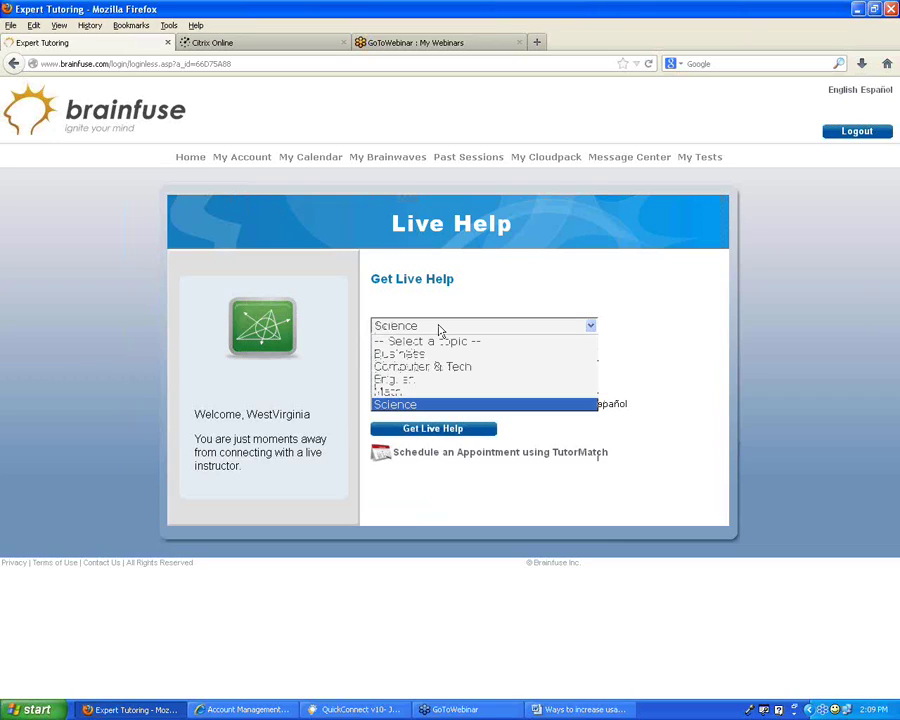
{"action": "left_click", "coordinate": [425, 391]}
{"action": "left_click", "coordinate": [445, 367]}
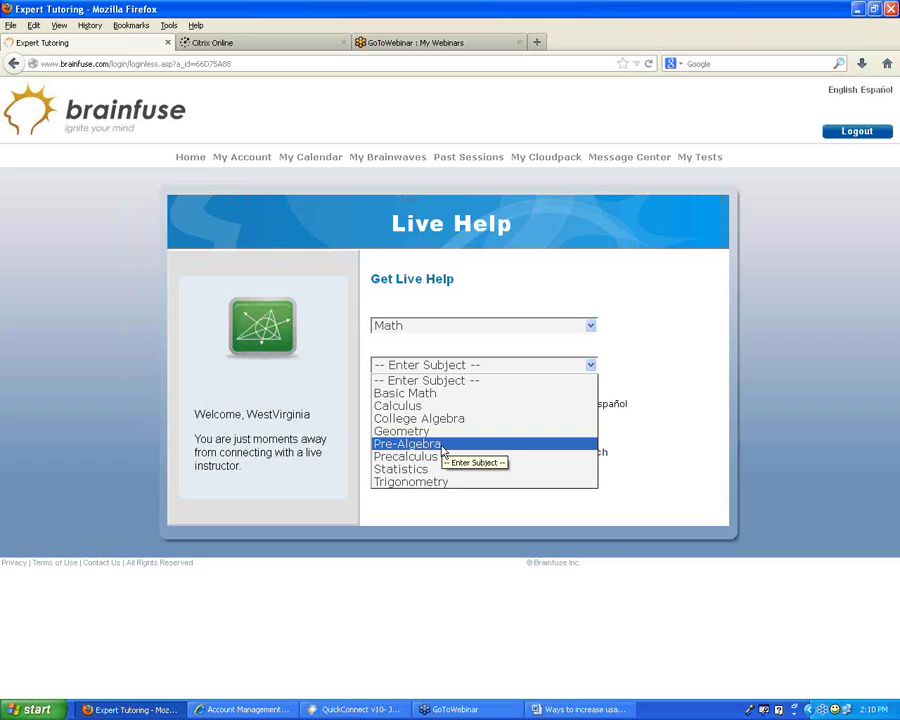
{"action": "left_click", "coordinate": [488, 364]}
Step: Set the Live Help topic to Science with Biology as the subject, and briefly highlight the label of the Spanish tutoring option
{"action": "left_click", "coordinate": [495, 326]}
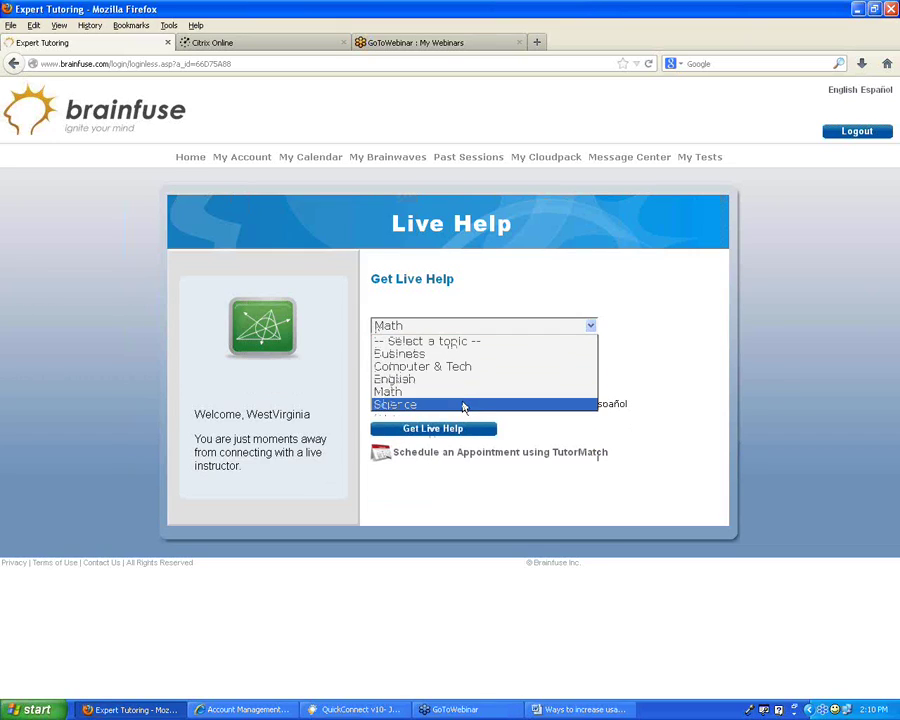
{"action": "left_click", "coordinate": [463, 405]}
{"action": "left_click", "coordinate": [468, 366]}
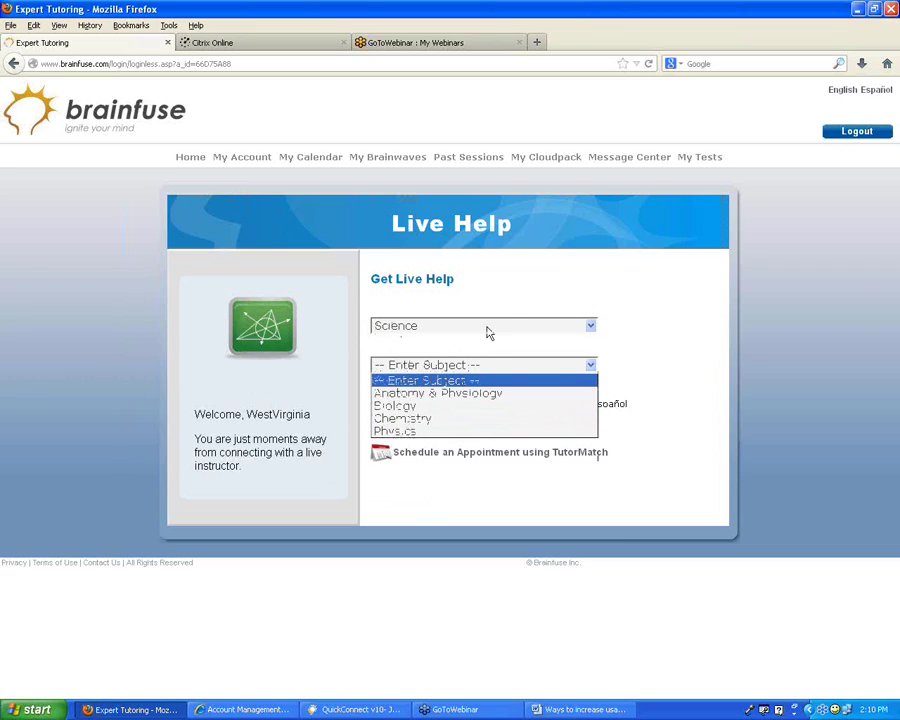
{"action": "left_click", "coordinate": [463, 407]}
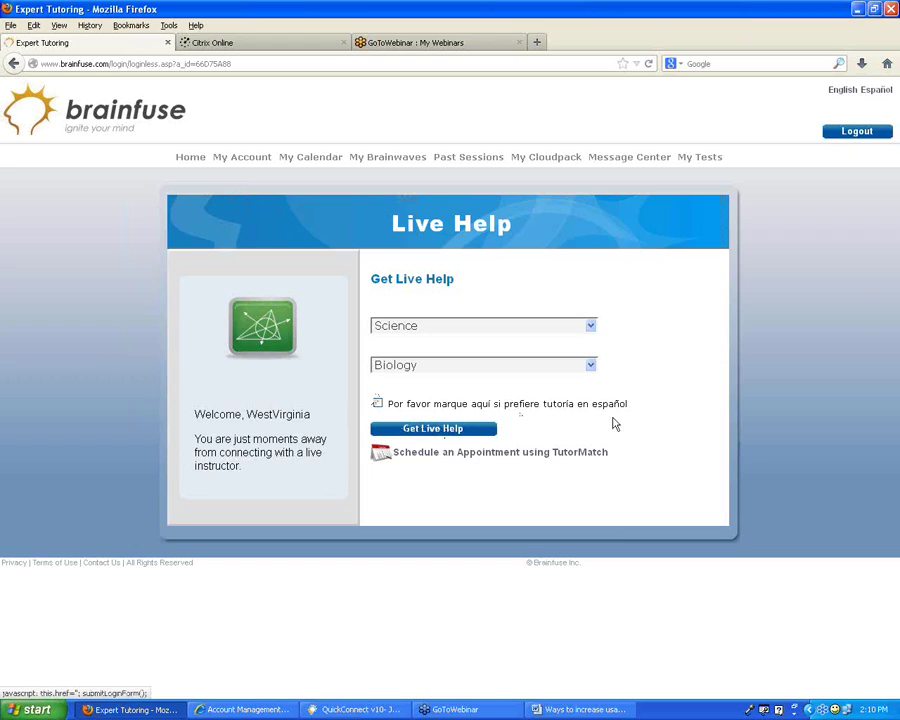
{"action": "left_click_drag", "start_coordinate": [630, 404], "coordinate": [388, 404]}
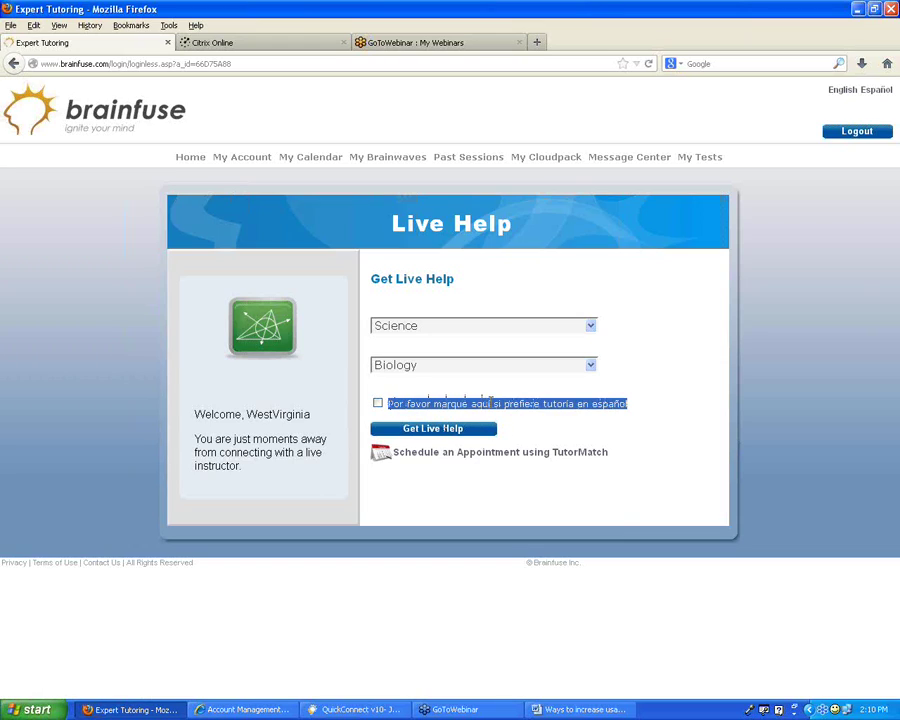
{"action": "left_click", "coordinate": [427, 403]}
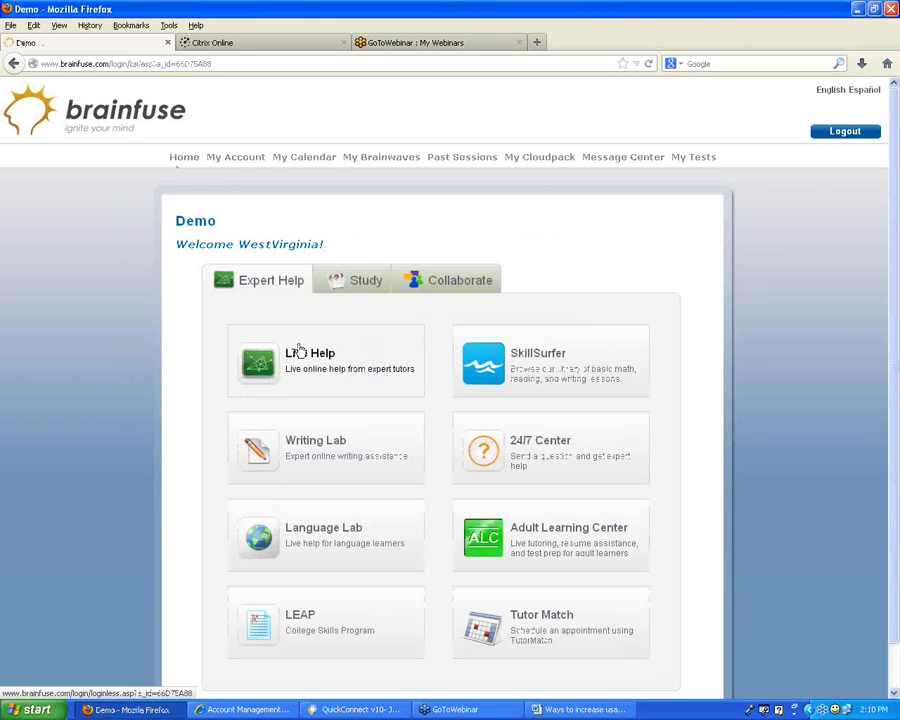
Step: Open SkillSurfer, look through the College Algebra lessons and return to the topic overview
{"action": "left_click", "coordinate": [528, 369]}
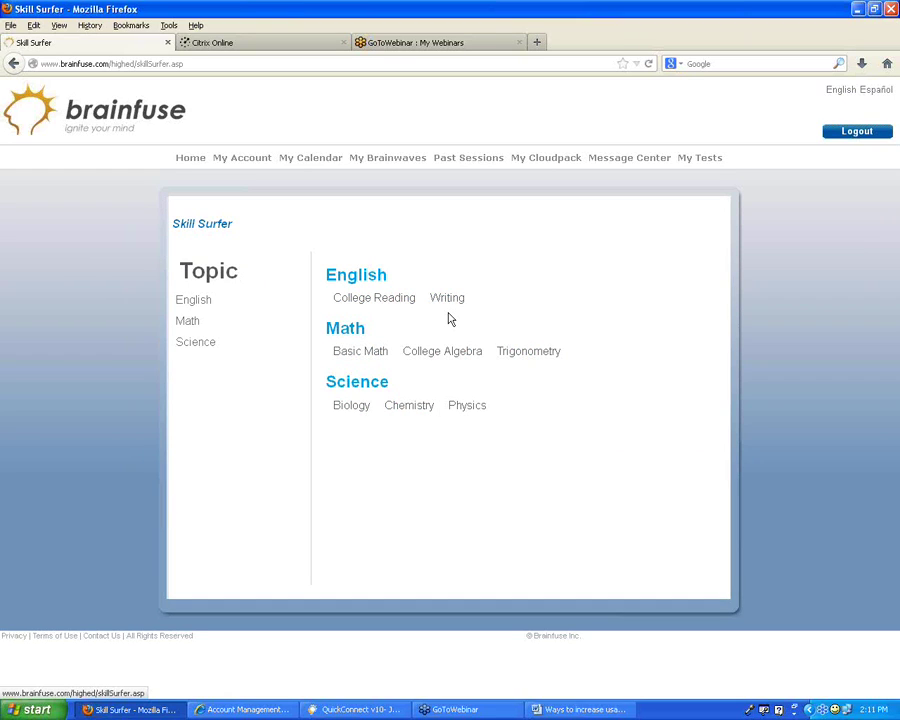
{"action": "left_click", "coordinate": [455, 356]}
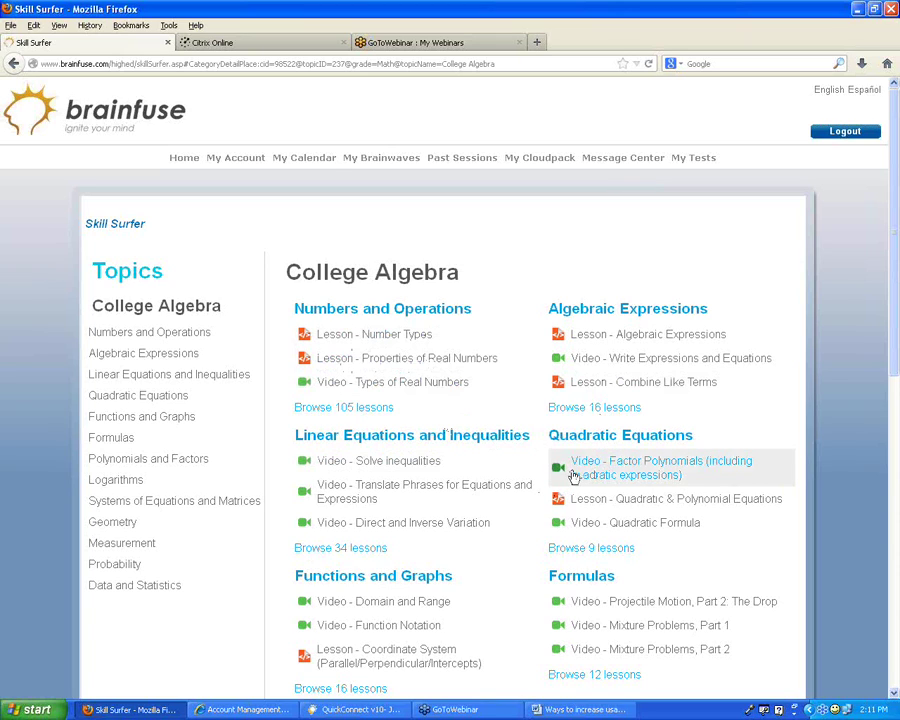
{"action": "scroll", "coordinate": [573, 476], "scroll_direction": "down", "scroll_amount": 4}
{"action": "scroll", "coordinate": [460, 420], "scroll_direction": "up", "scroll_amount": 4}
{"action": "key", "text": "alt+Left"}
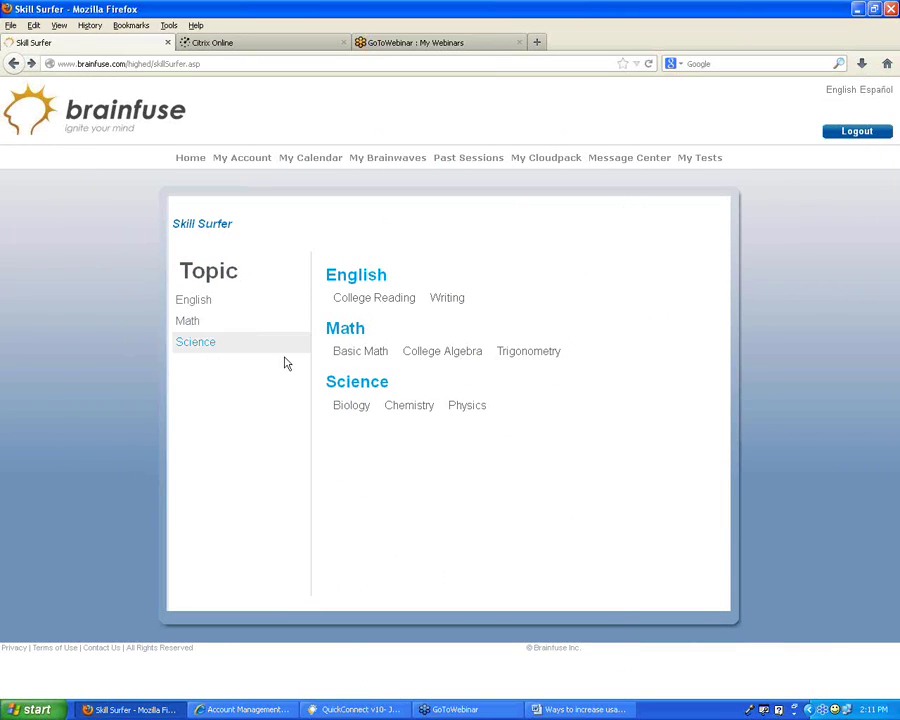
Step: Open the College Algebra video "Types of Real Numbers", activate the player, and pause it after a few seconds
{"action": "left_click", "coordinate": [445, 354]}
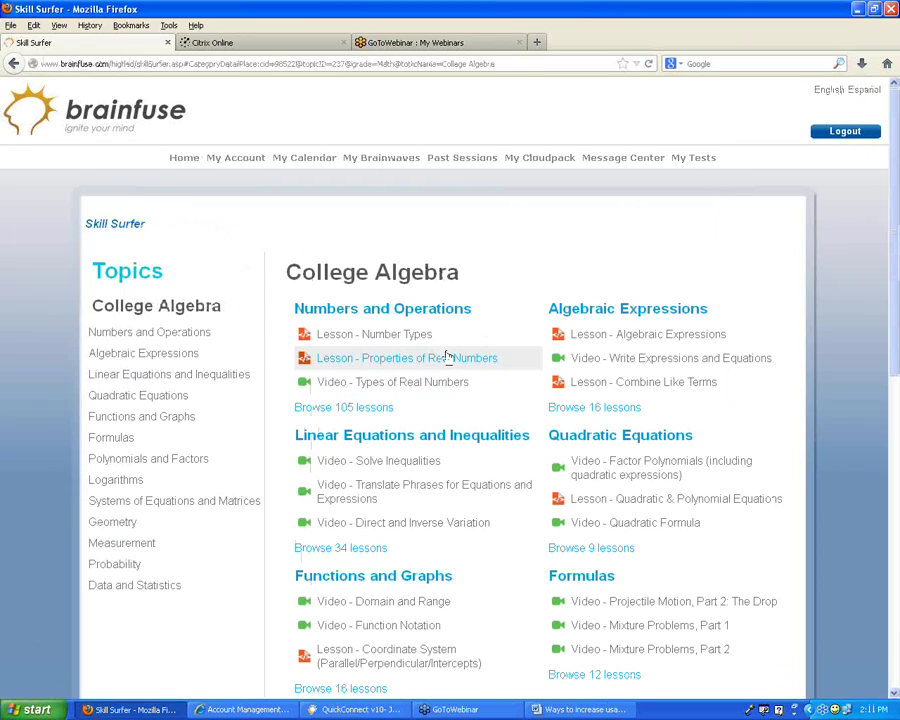
{"action": "left_click", "coordinate": [418, 386]}
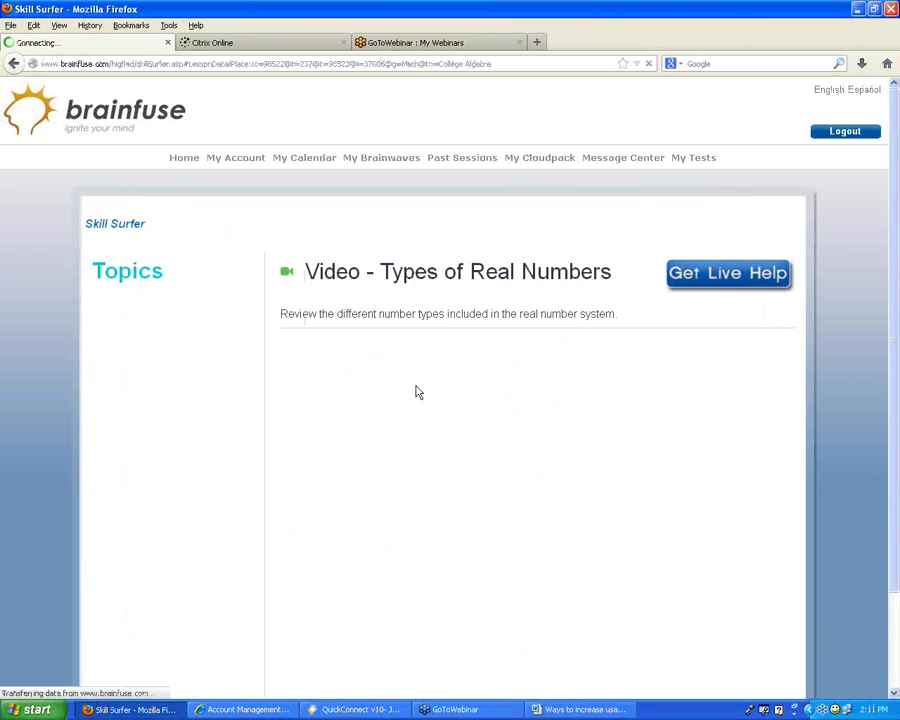
{"action": "left_click", "coordinate": [511, 523]}
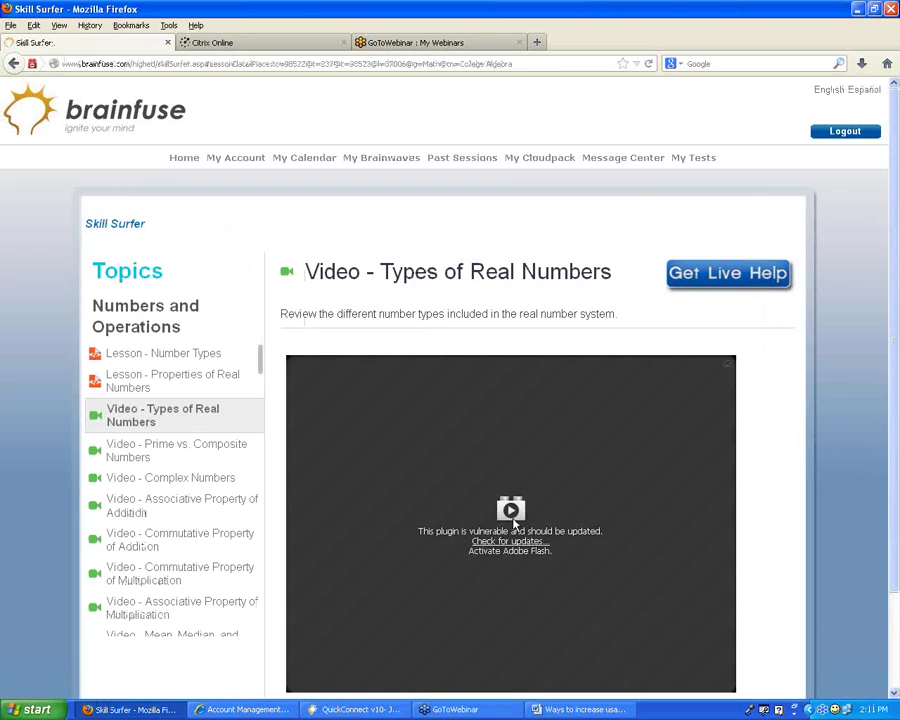
{"action": "left_click", "coordinate": [518, 525]}
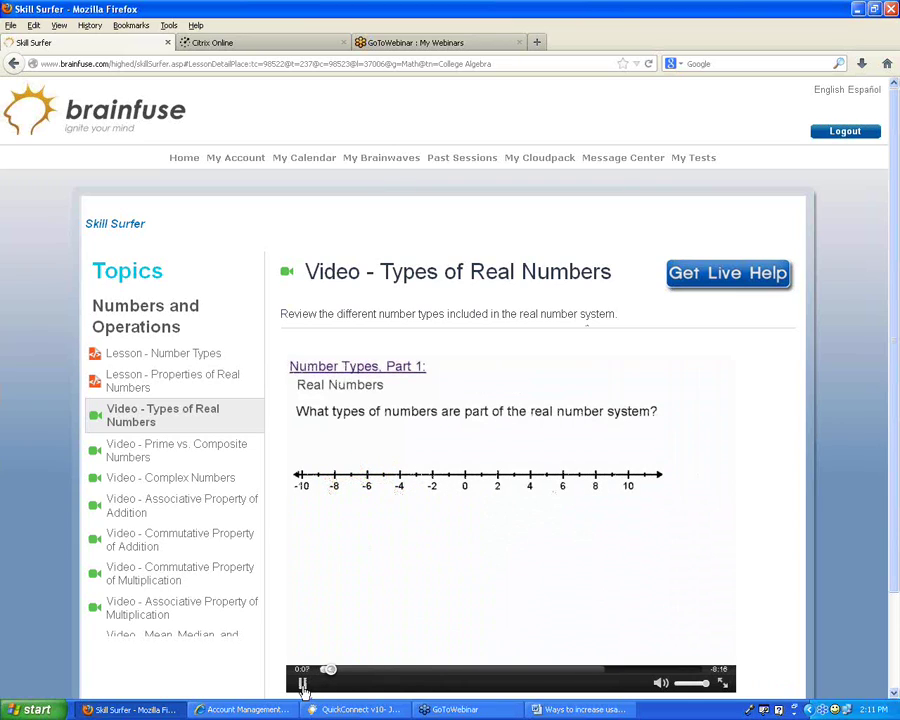
{"action": "left_click", "coordinate": [302, 685]}
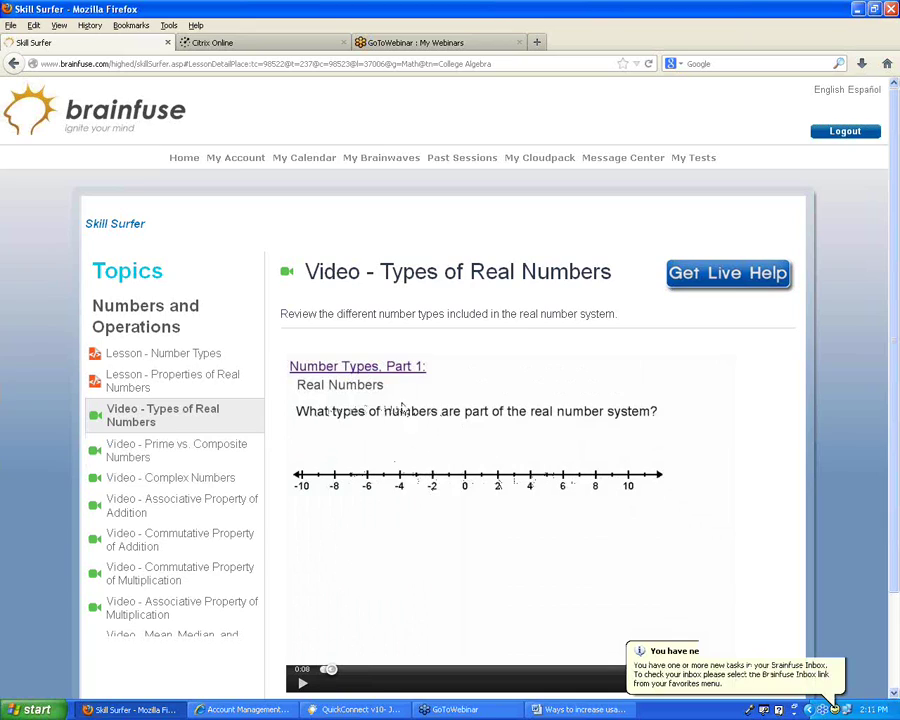
Step: Dismiss the inbox notification and advance the Types of Real Numbers video to about 1:02, leaving it paused
{"action": "left_click", "coordinate": [830, 652]}
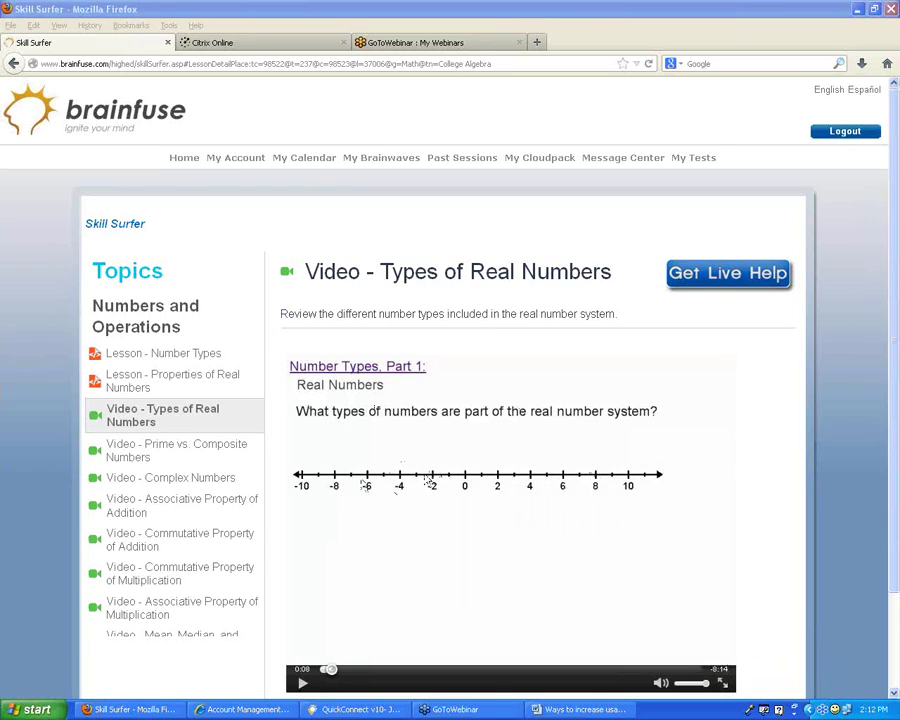
{"action": "left_click", "coordinate": [322, 680]}
{"action": "left_click", "coordinate": [302, 682]}
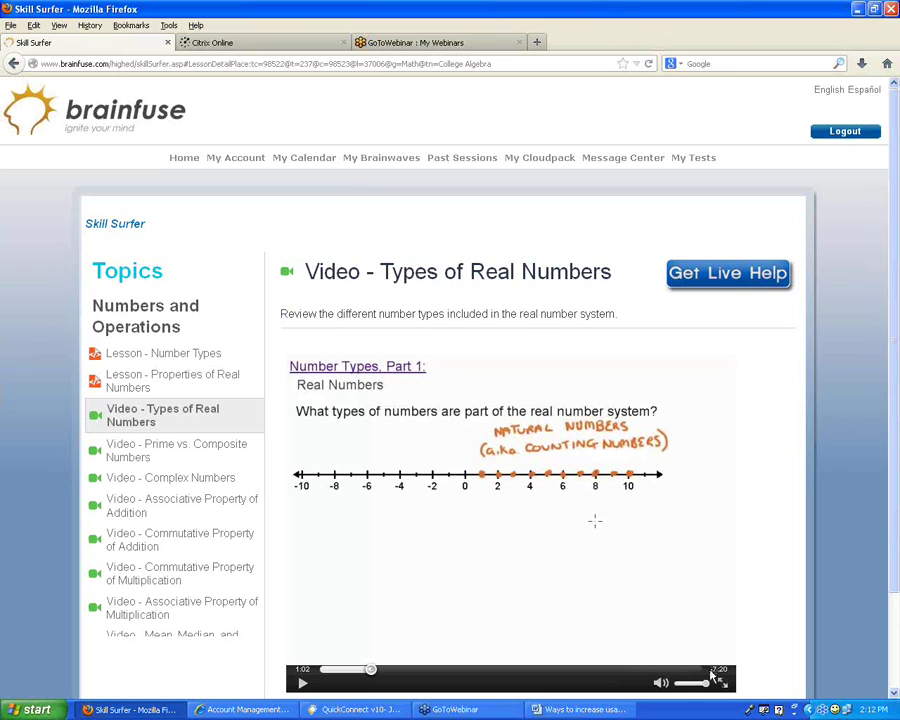
Step: Go back to the SkillSurfer topic overview, return to the home page and open the Writing Lab
{"action": "left_click", "coordinate": [12, 64]}
{"action": "left_click", "coordinate": [12, 64]}
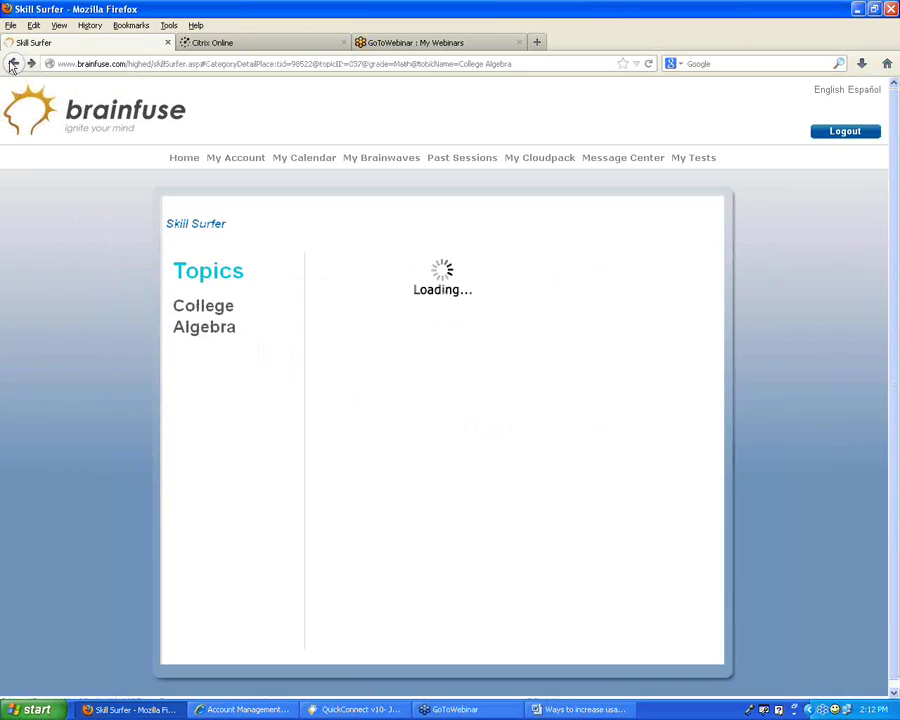
{"action": "left_click", "coordinate": [12, 64]}
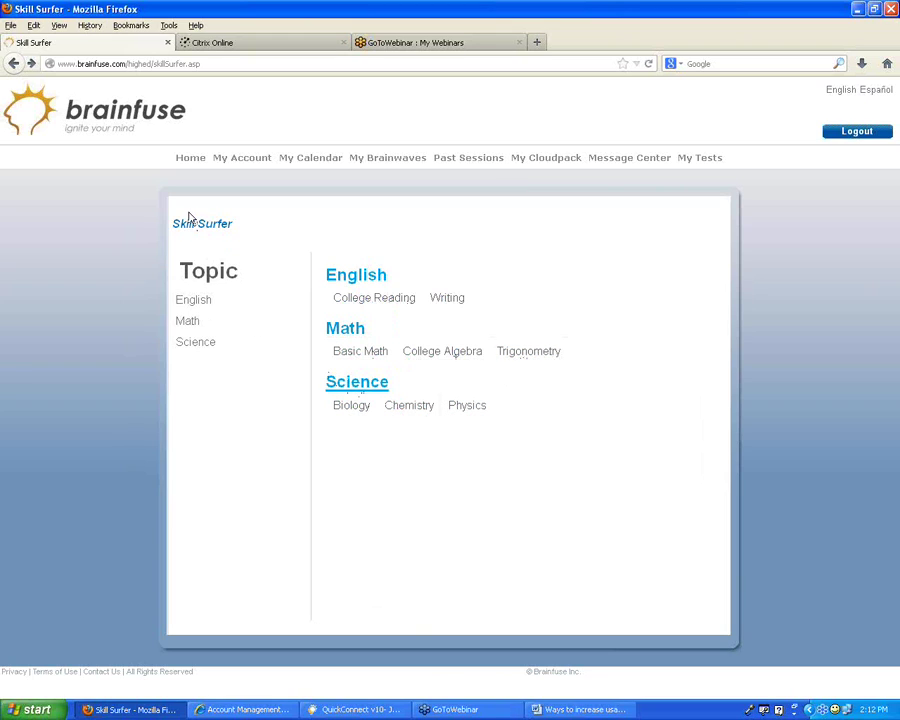
{"action": "left_click", "coordinate": [180, 162]}
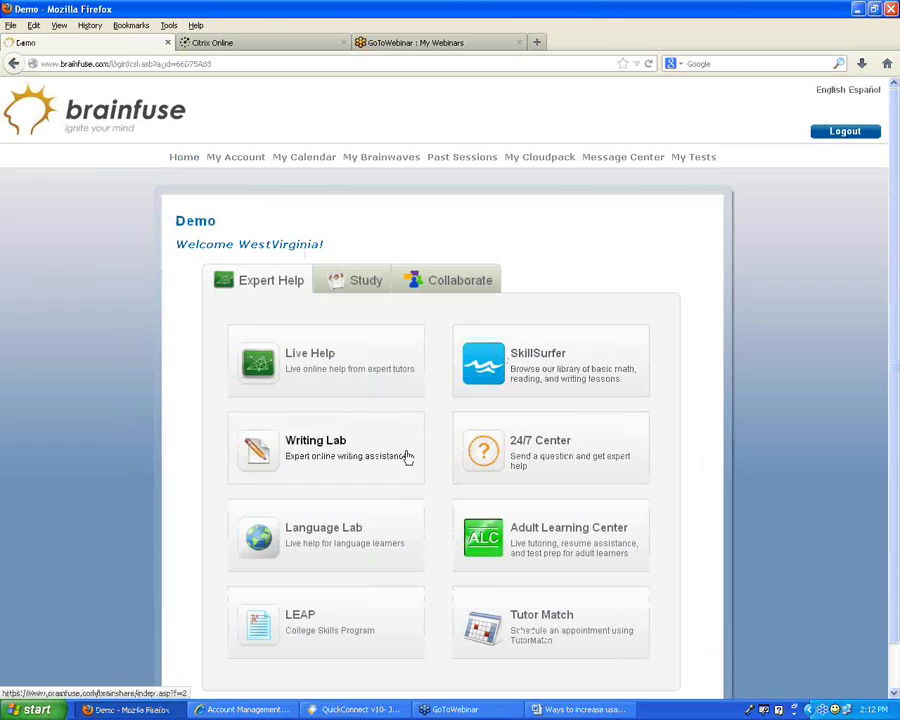
{"action": "left_click", "coordinate": [300, 450]}
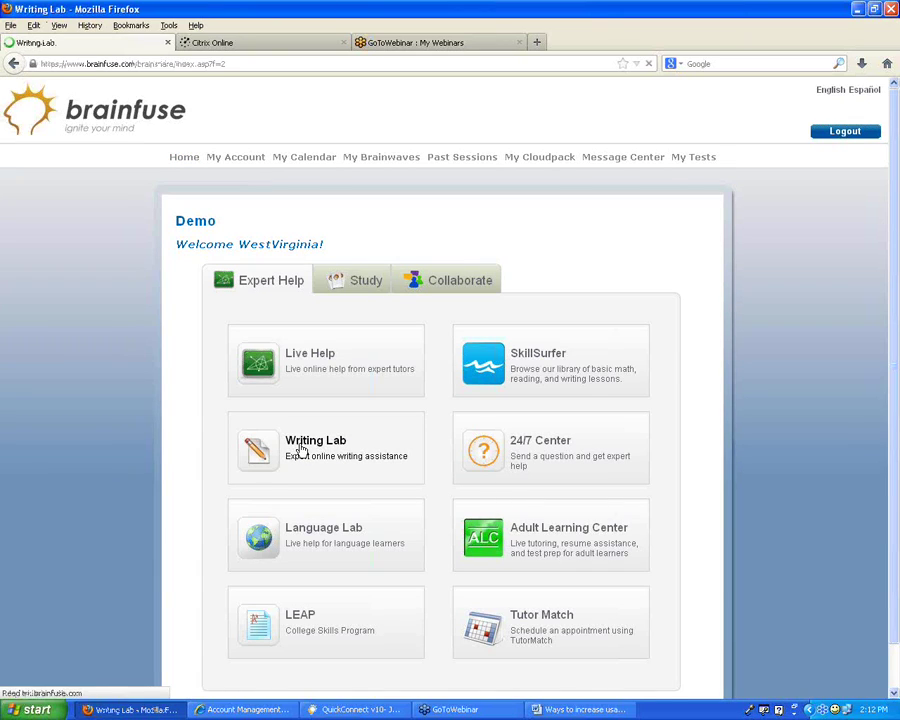
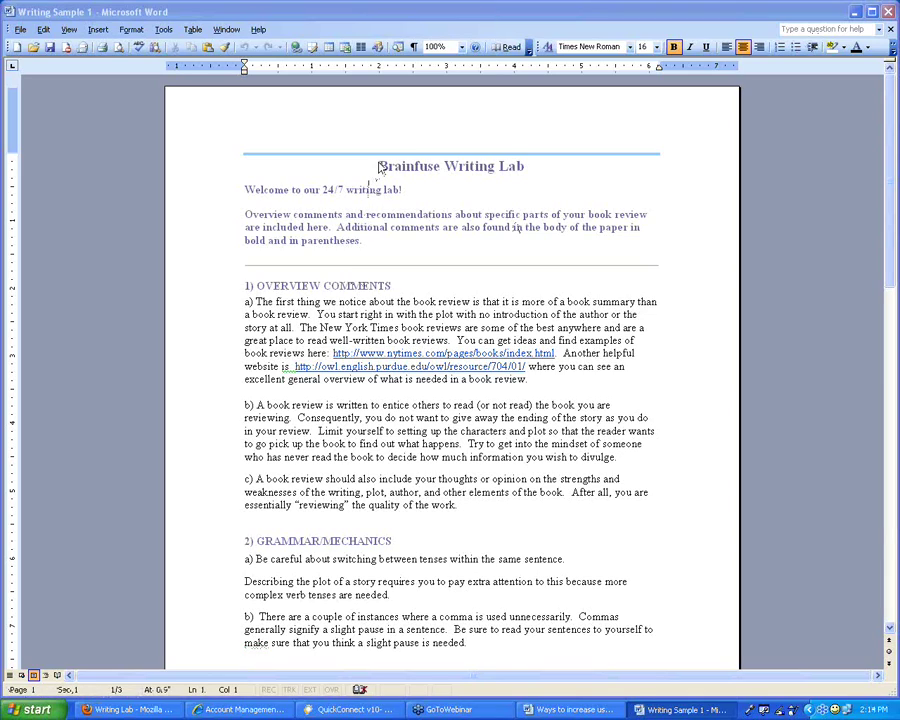
Step: In the Word document Writing Sample 1, briefly highlight the introduction's text about comments found in the body of the paper
{"action": "left_click_drag", "start_coordinate": [362, 241], "coordinate": [388, 227]}
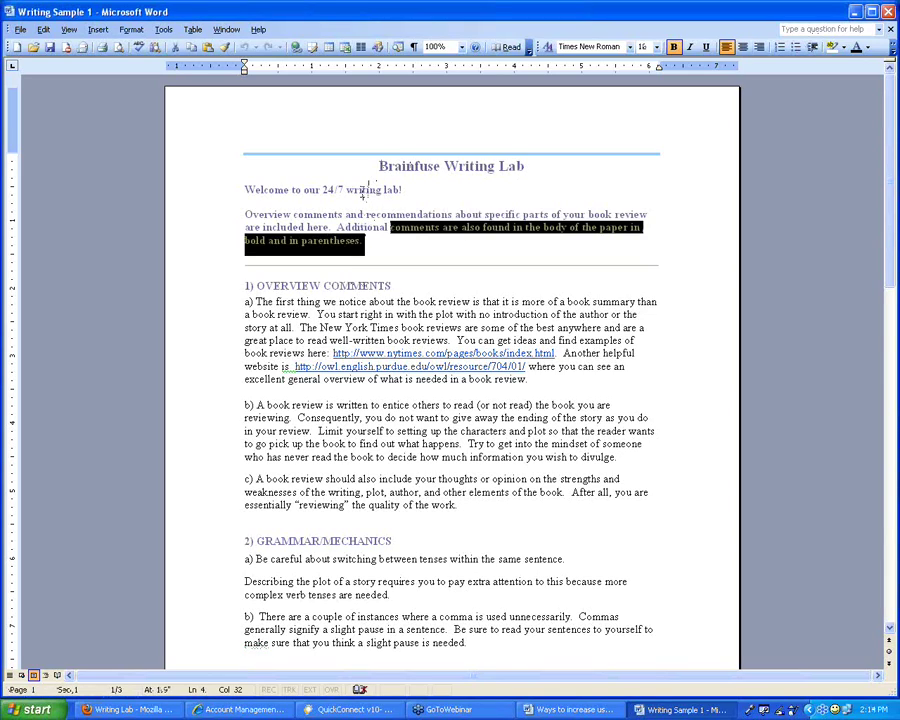
{"action": "left_click", "coordinate": [378, 166]}
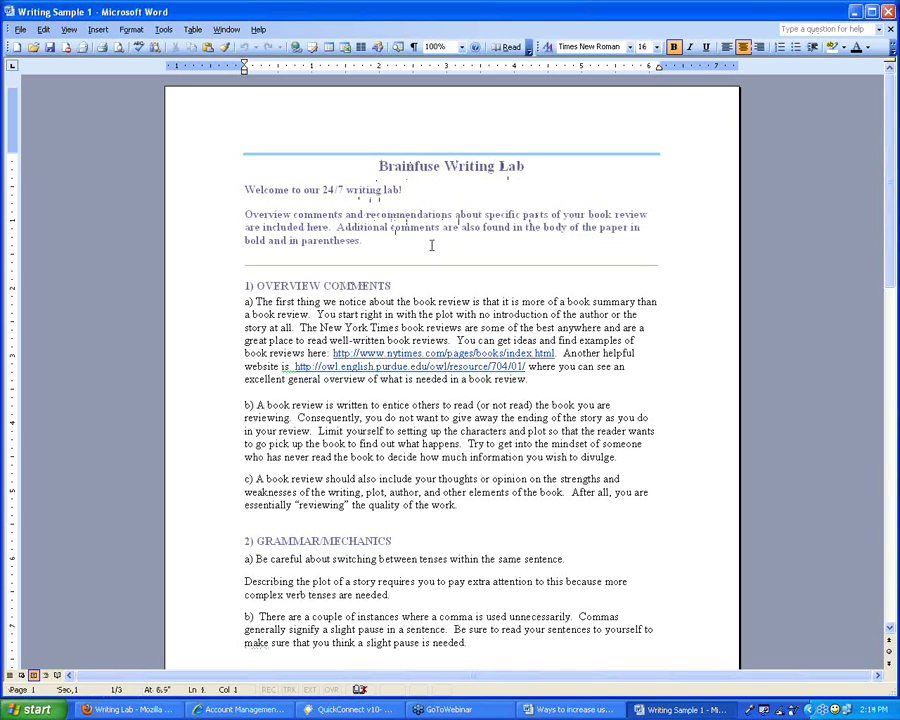
Step: Highlight the Overview Comments section briefly, and review the feedback sections through Recommendations to the start of the commented paper
{"action": "left_click_drag", "start_coordinate": [458, 505], "coordinate": [244, 301]}
{"action": "left_click", "coordinate": [241, 285]}
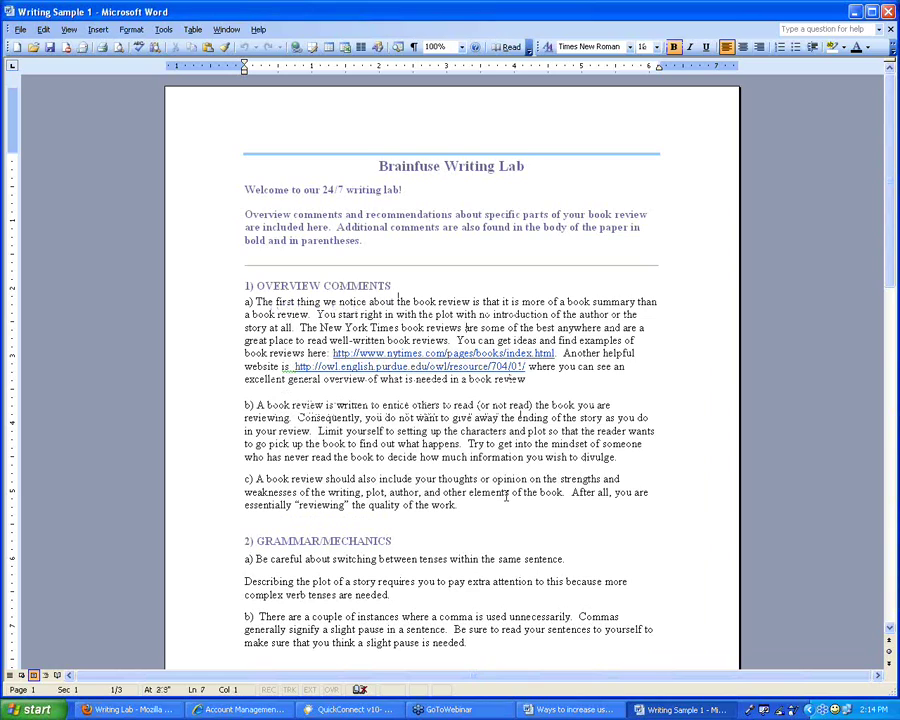
{"action": "scroll", "coordinate": [377, 449], "scroll_direction": "down", "scroll_amount": 9}
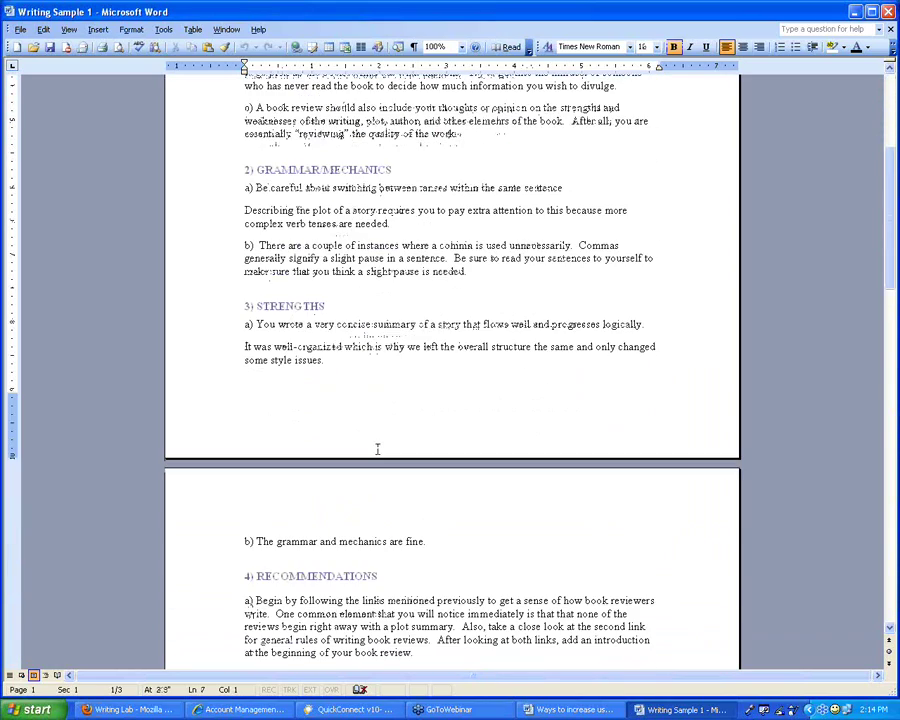
{"action": "scroll", "coordinate": [377, 449], "scroll_direction": "down", "scroll_amount": 2}
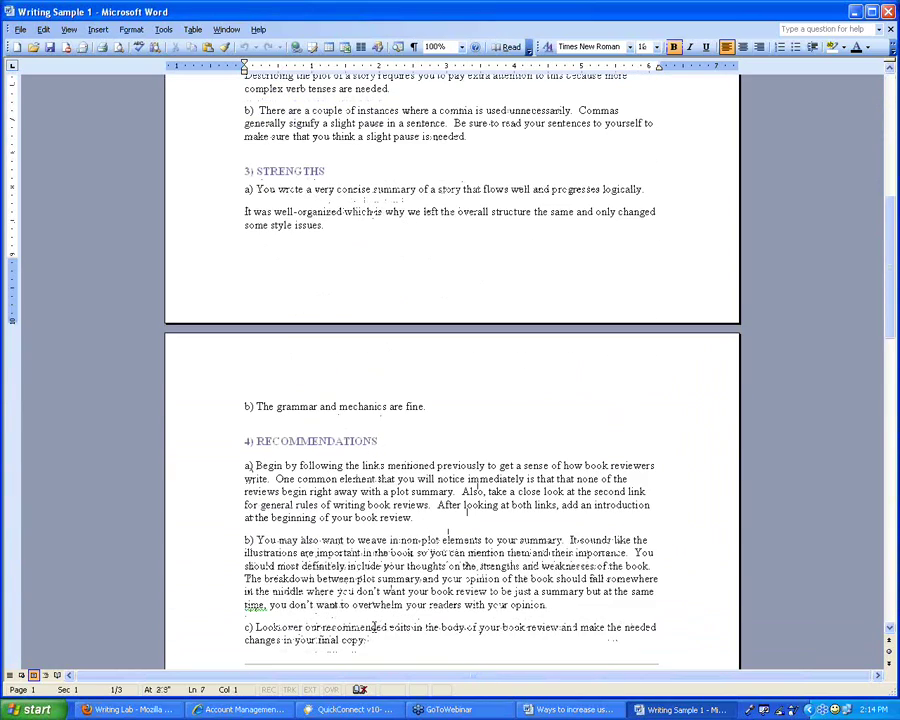
{"action": "scroll", "coordinate": [353, 562], "scroll_direction": "down", "scroll_amount": 5}
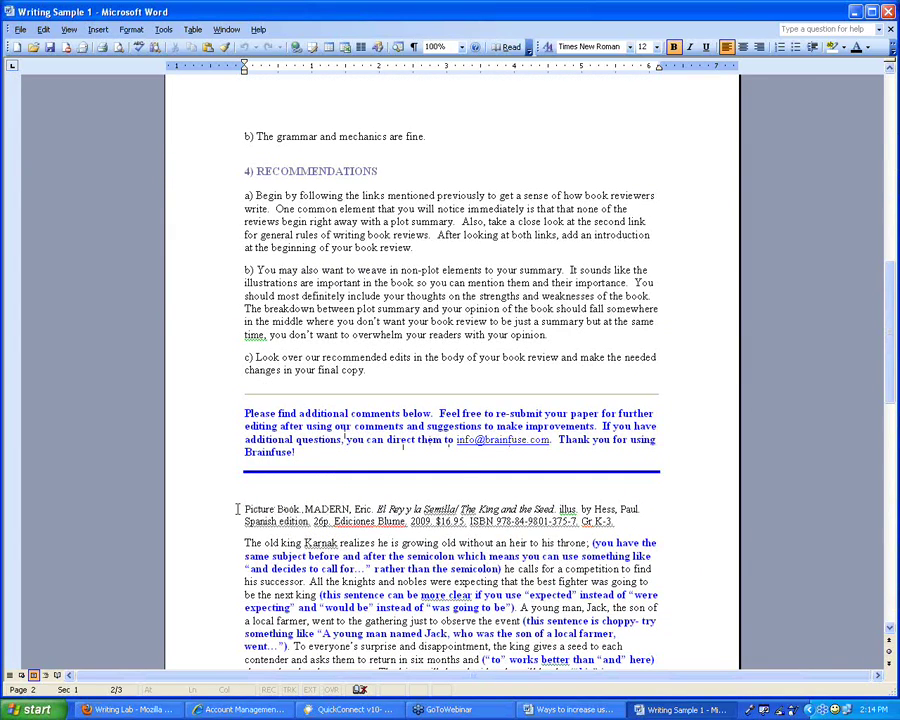
Step: Briefly highlight the paper's picture book citation and its first blue inline comment, and return to the beginning of the document
{"action": "left_click_drag", "start_coordinate": [238, 508], "coordinate": [402, 542]}
{"action": "left_click", "coordinate": [410, 585]}
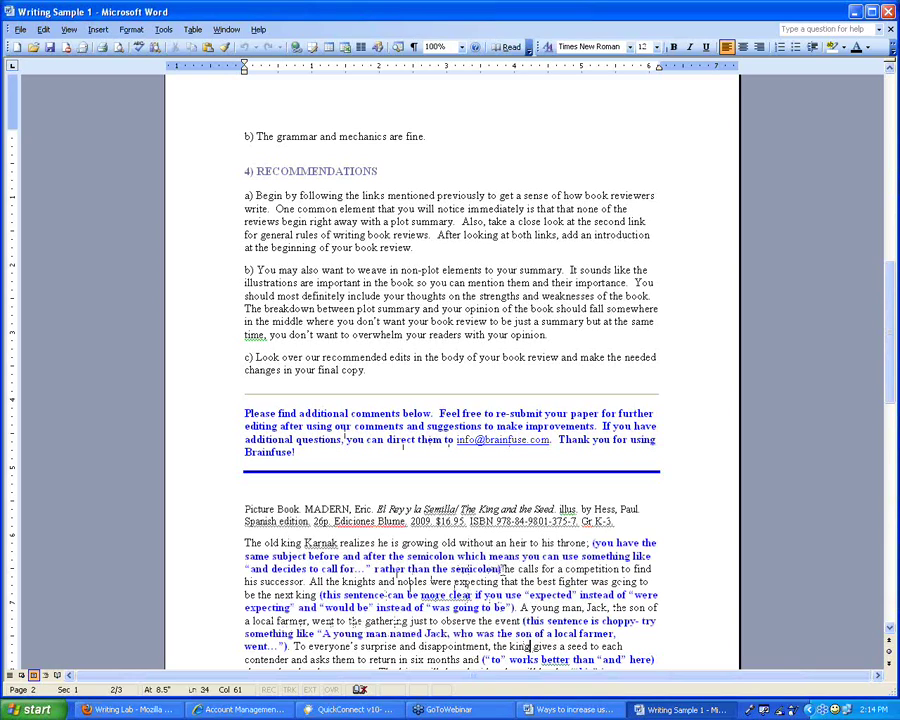
{"action": "left_click_drag", "start_coordinate": [502, 568], "coordinate": [592, 543]}
{"action": "left_click", "coordinate": [558, 568]}
{"action": "left_click_drag", "start_coordinate": [893, 338], "coordinate": [889, 255]}
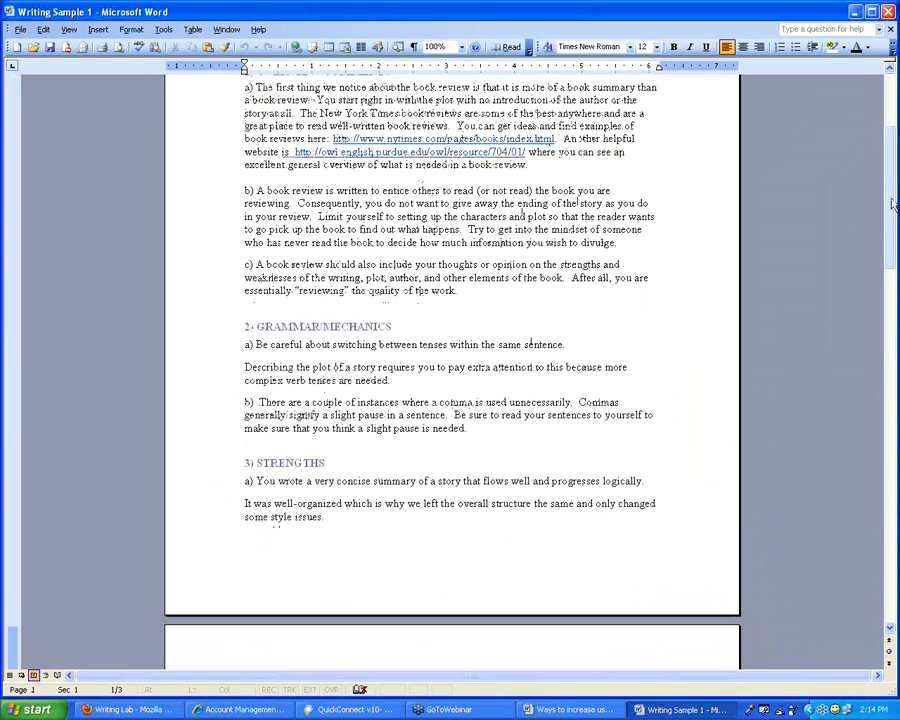
{"action": "left_click_drag", "start_coordinate": [893, 203], "coordinate": [893, 160]}
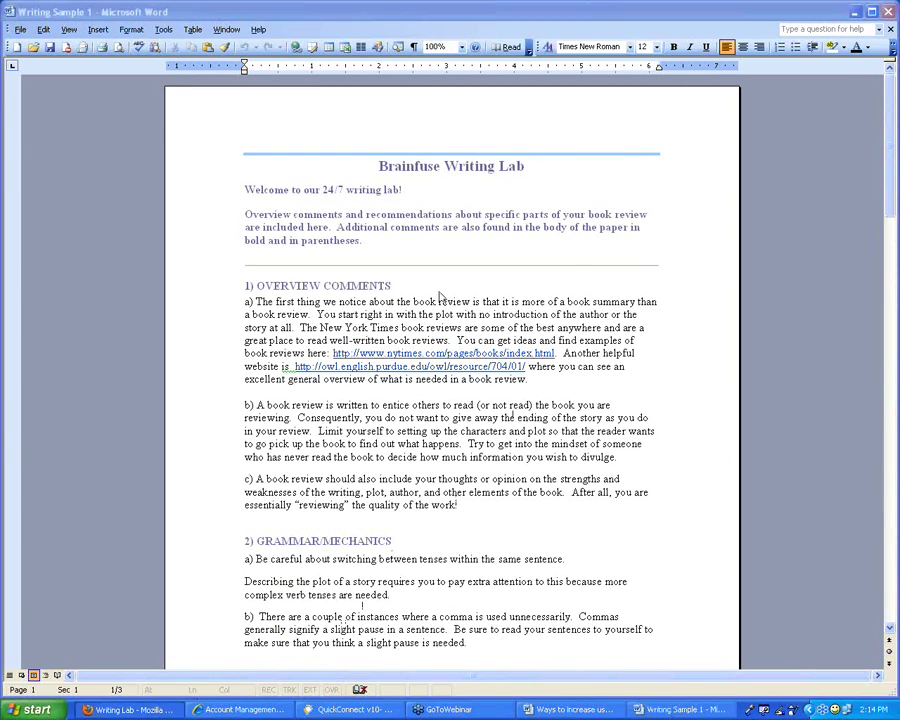
Step: Switch to the Writing Lab page in Firefox and attach the Writing Sample 1 document from the Desktop
{"action": "key", "text": "alt+Tab"}
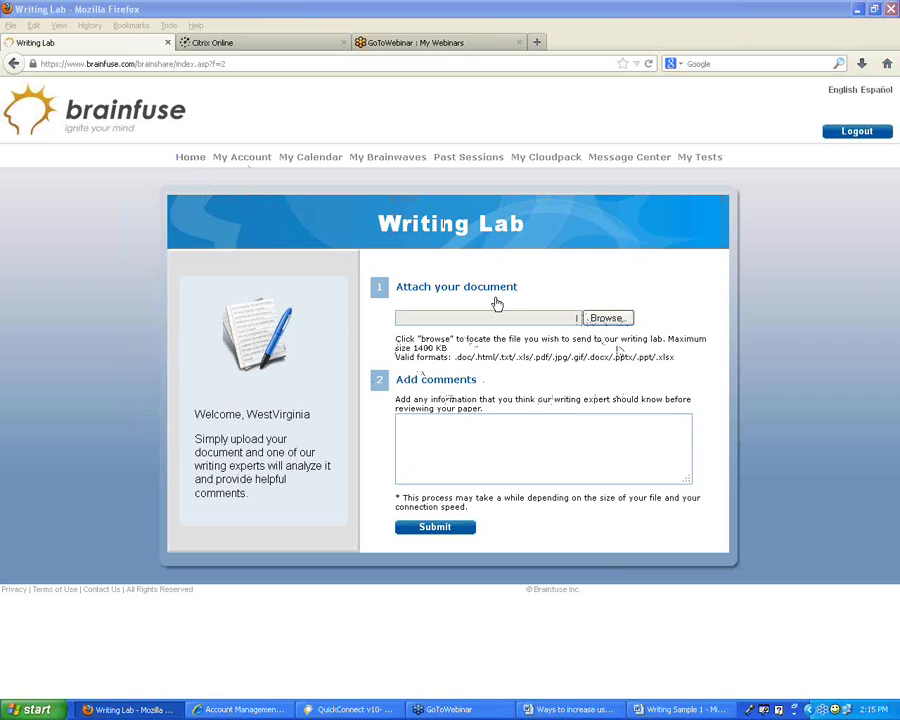
{"action": "left_click", "coordinate": [606, 318]}
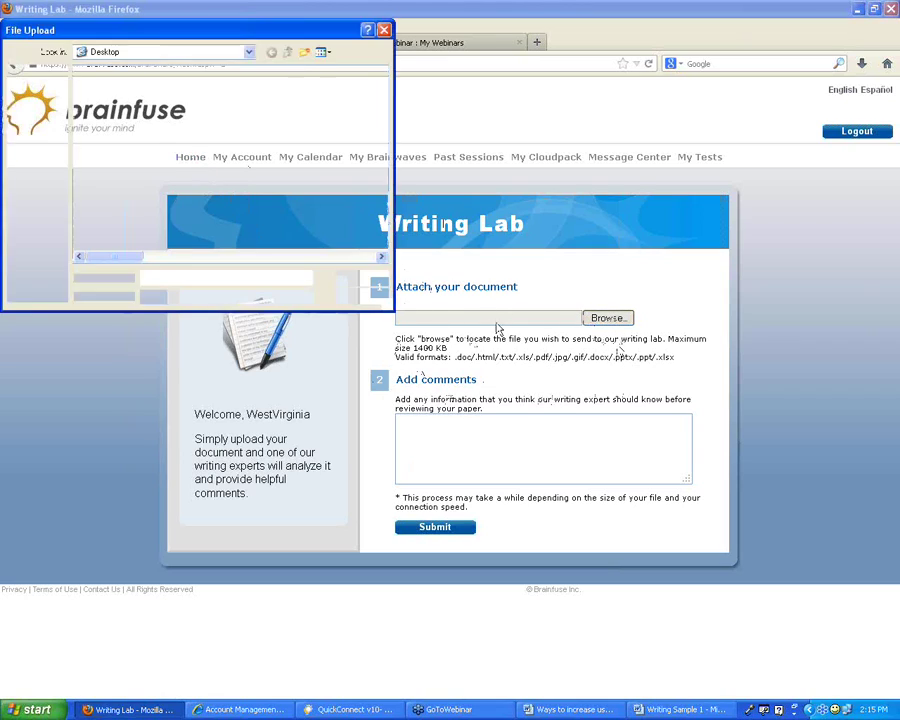
{"action": "left_click_drag", "start_coordinate": [105, 257], "coordinate": [283, 262]}
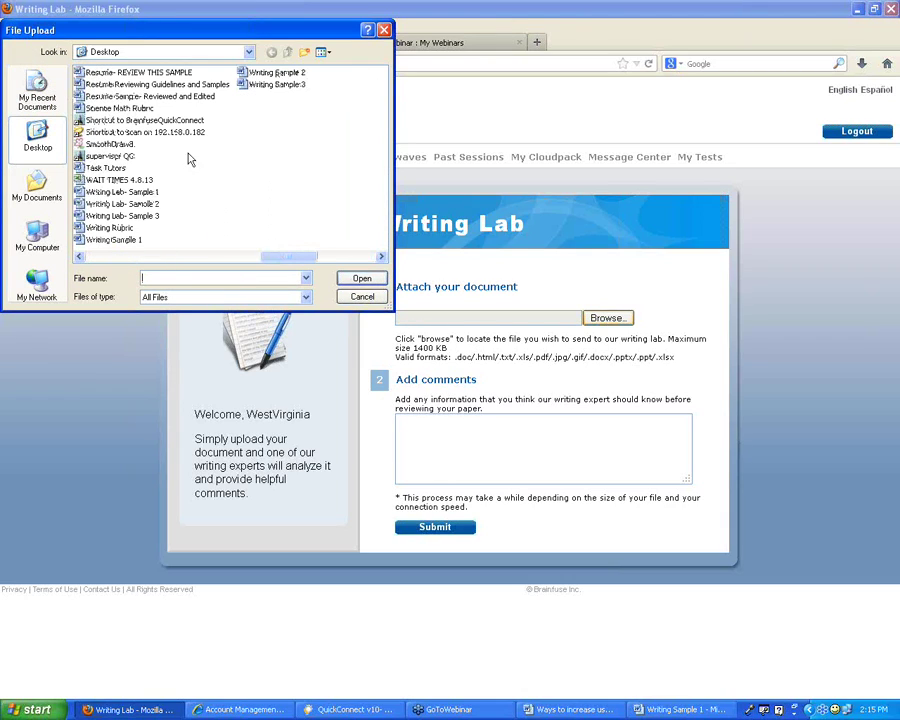
{"action": "left_click", "coordinate": [113, 240]}
{"action": "left_click", "coordinate": [362, 278]}
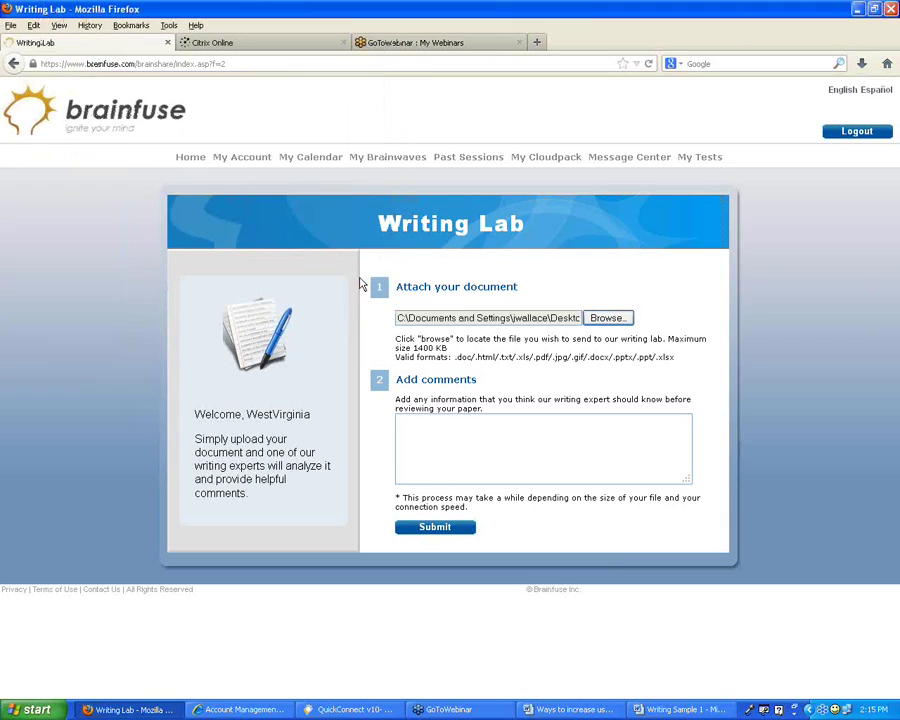
Step: Point out the valid file formats, and submit the paper to the Writing Lab with the comment "Demo"
{"action": "left_click_drag", "start_coordinate": [452, 357], "coordinate": [636, 357]}
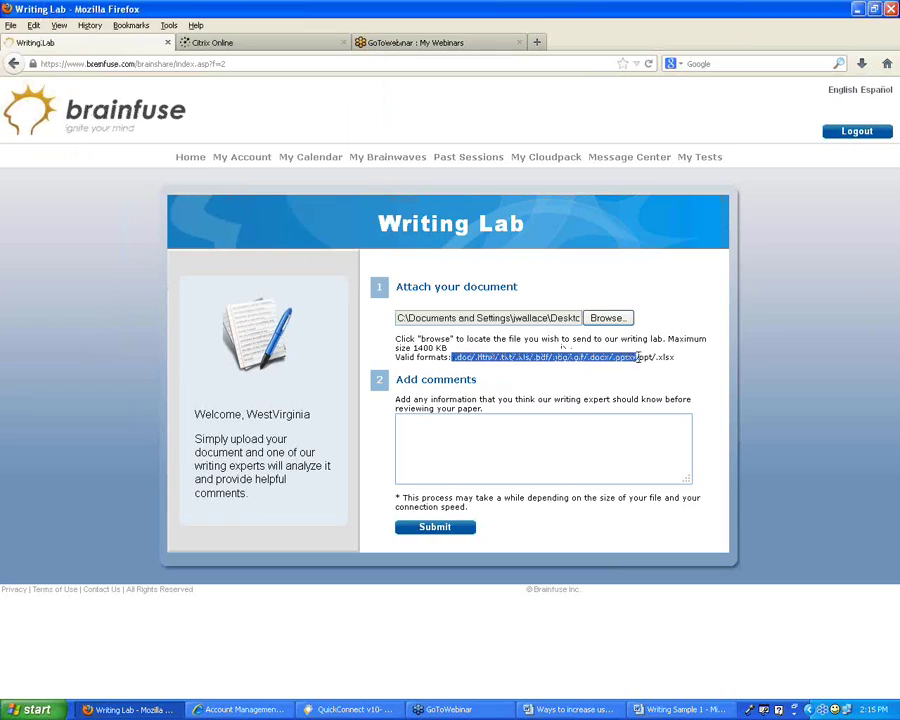
{"action": "left_click", "coordinate": [478, 450]}
{"action": "type", "text": "Dear"}
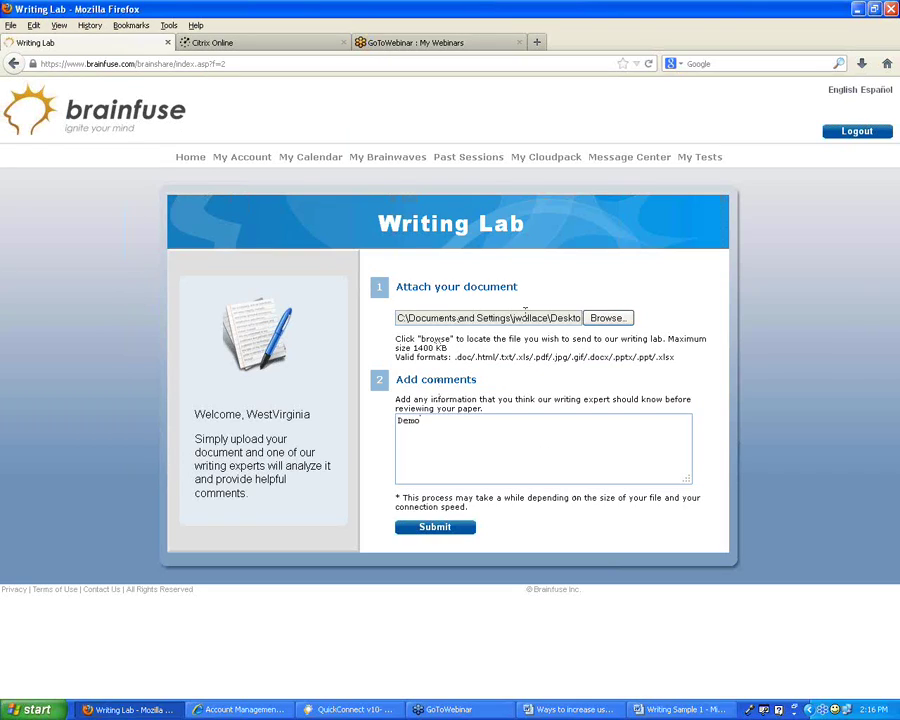
{"action": "left_click", "coordinate": [432, 530]}
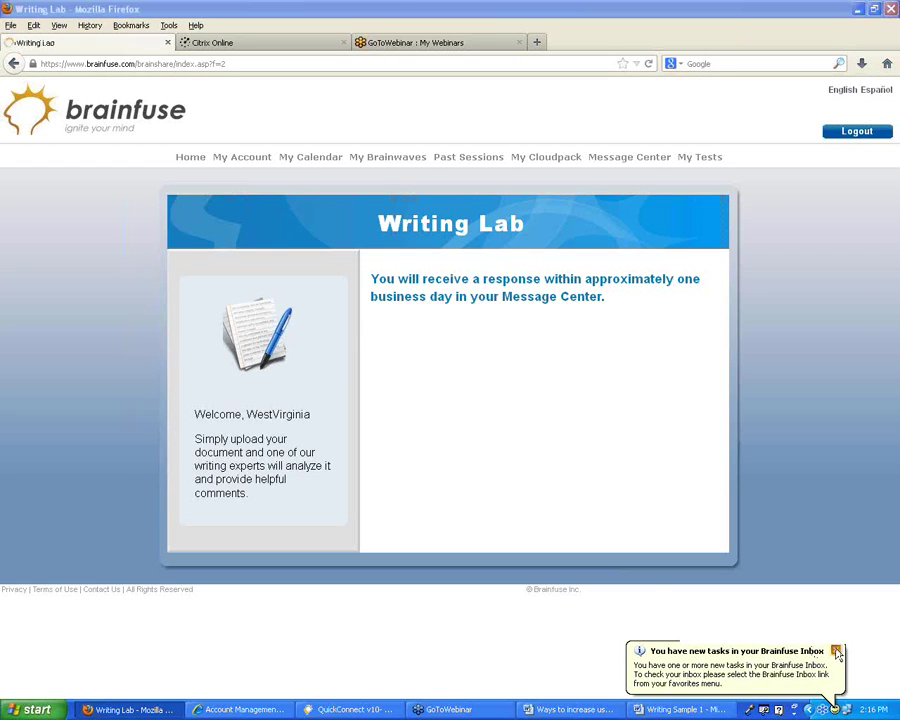
Step: Highlight the response-time notice, and open the Message Center to examine the message history entry for Writing Sample 1.doc
{"action": "left_click_drag", "start_coordinate": [619, 305], "coordinate": [381, 290]}
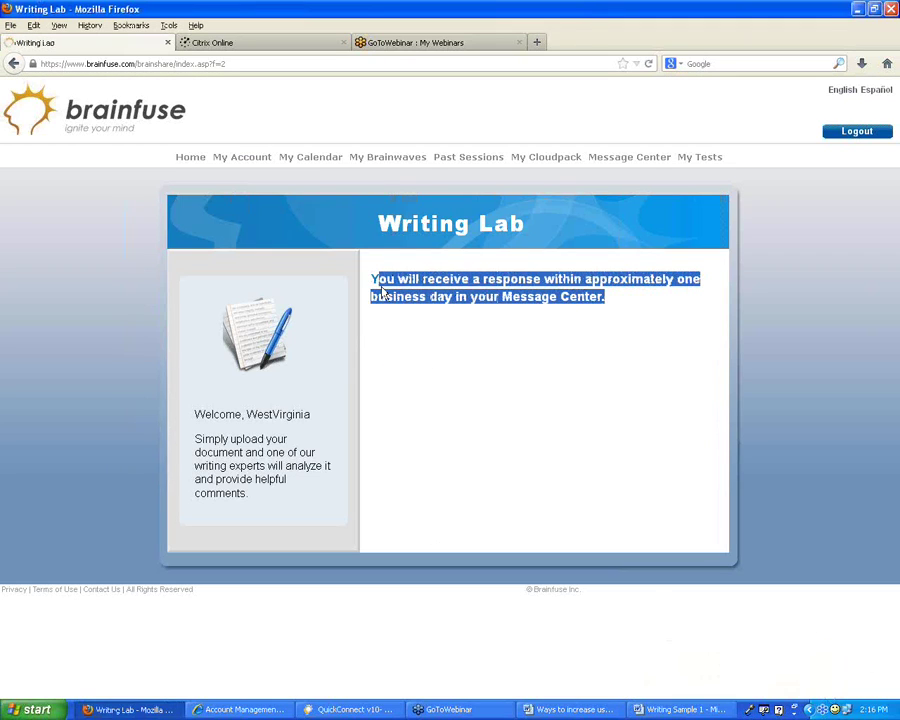
{"action": "left_click", "coordinate": [616, 160]}
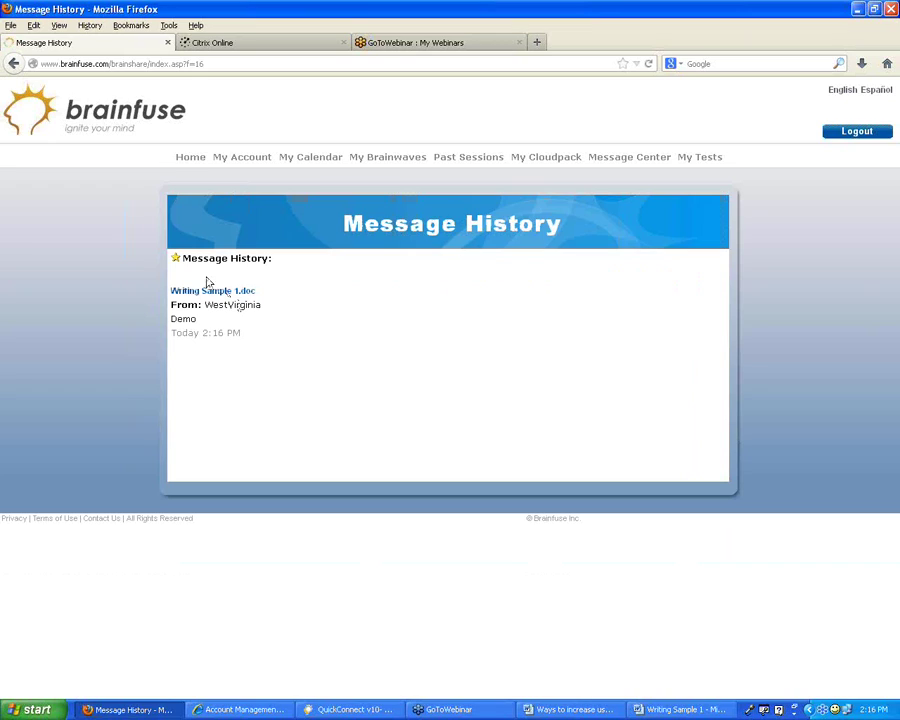
{"action": "left_click_drag", "start_coordinate": [240, 333], "coordinate": [172, 302]}
{"action": "left_click", "coordinate": [289, 318]}
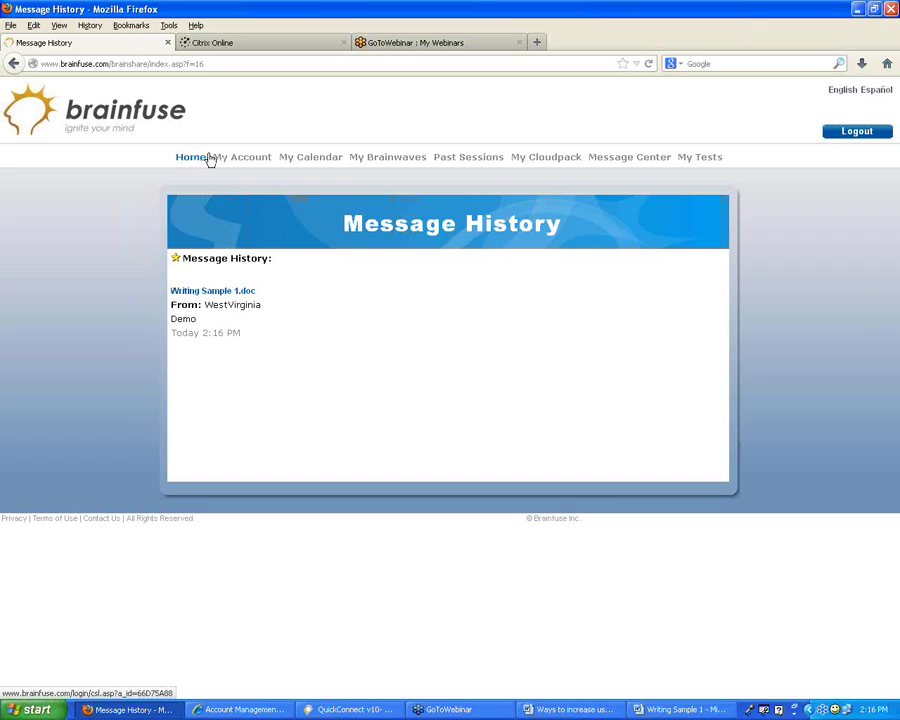
{"action": "left_click_drag", "start_coordinate": [338, 235], "coordinate": [574, 227]}
{"action": "left_click", "coordinate": [359, 287]}
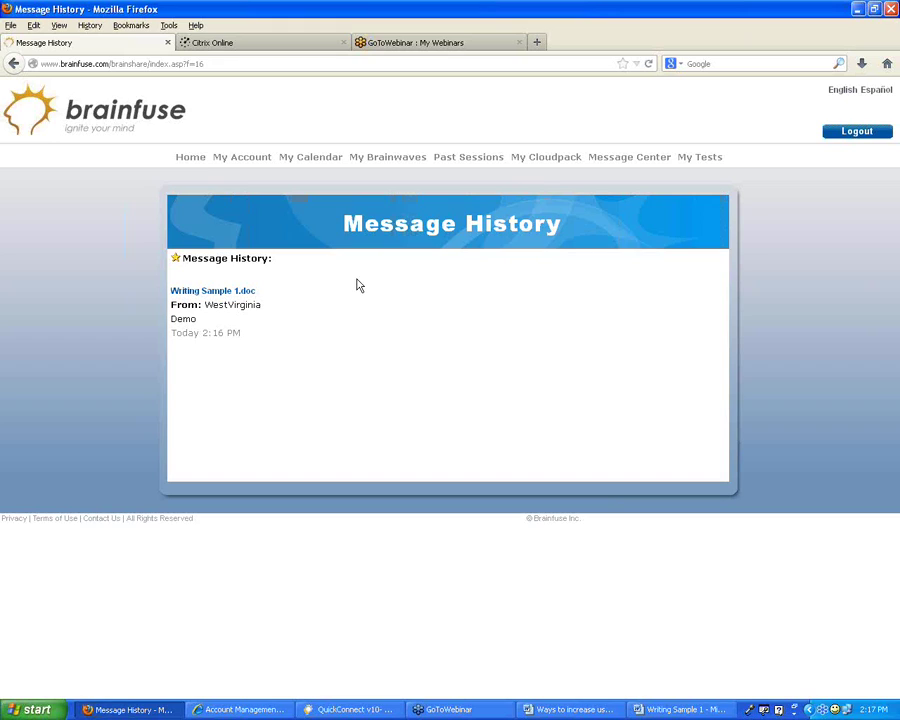
Step: Open the 24/7 Center from the home page and set the question's topic to Math and its subject to Geometry
{"action": "left_click", "coordinate": [180, 158]}
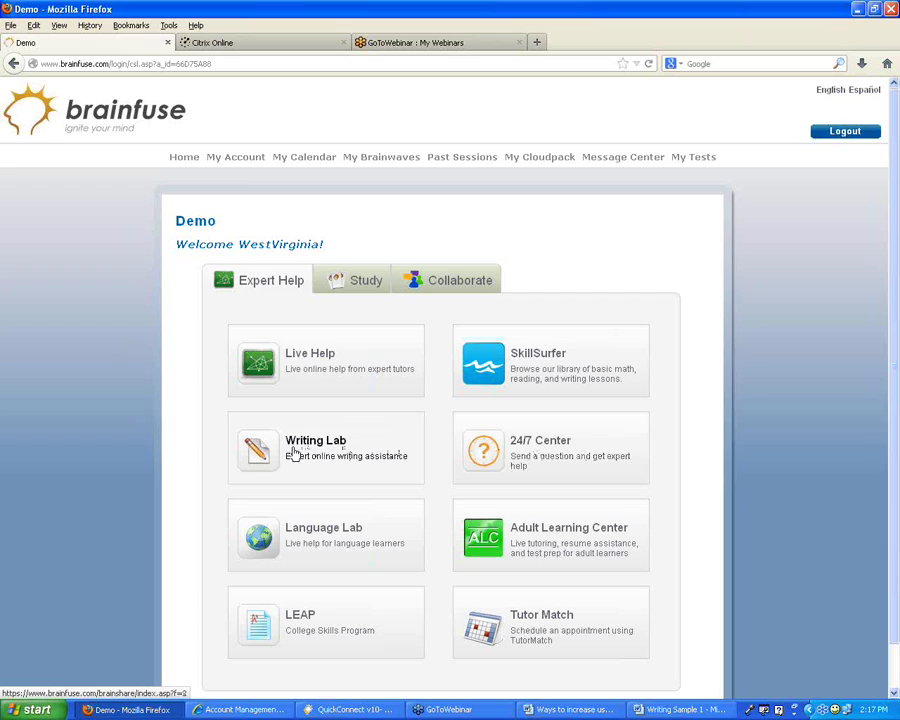
{"action": "left_click", "coordinate": [524, 446]}
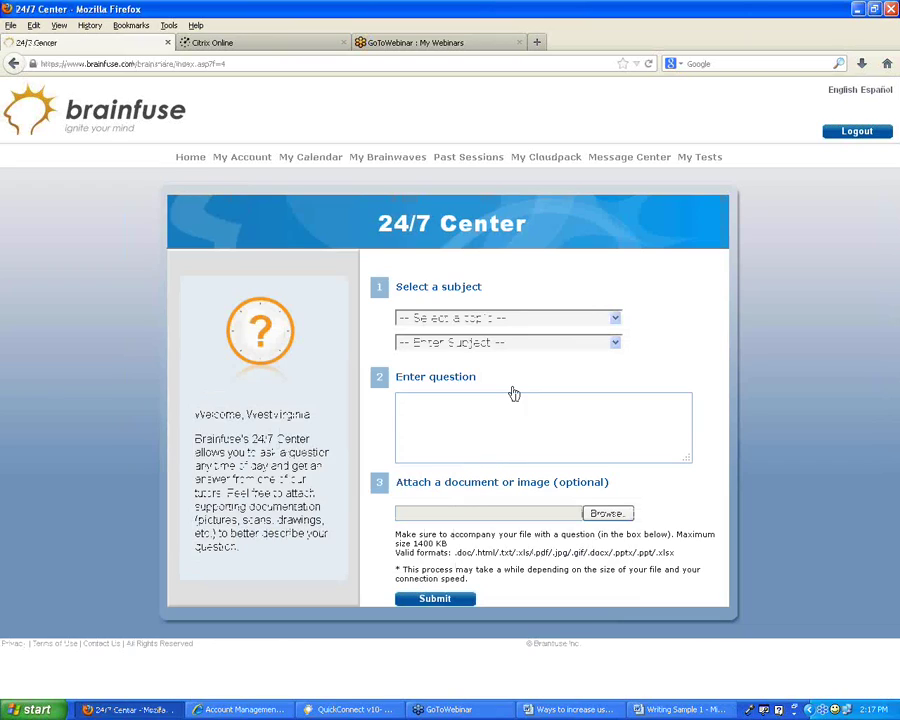
{"action": "left_click", "coordinate": [512, 318]}
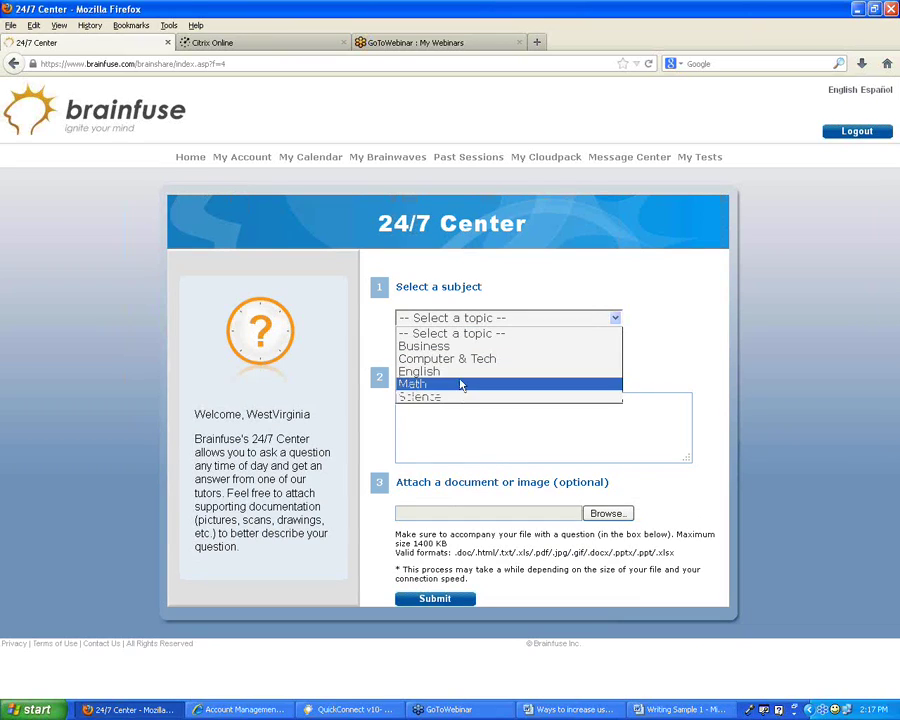
{"action": "left_click", "coordinate": [459, 359]}
{"action": "left_click", "coordinate": [466, 319]}
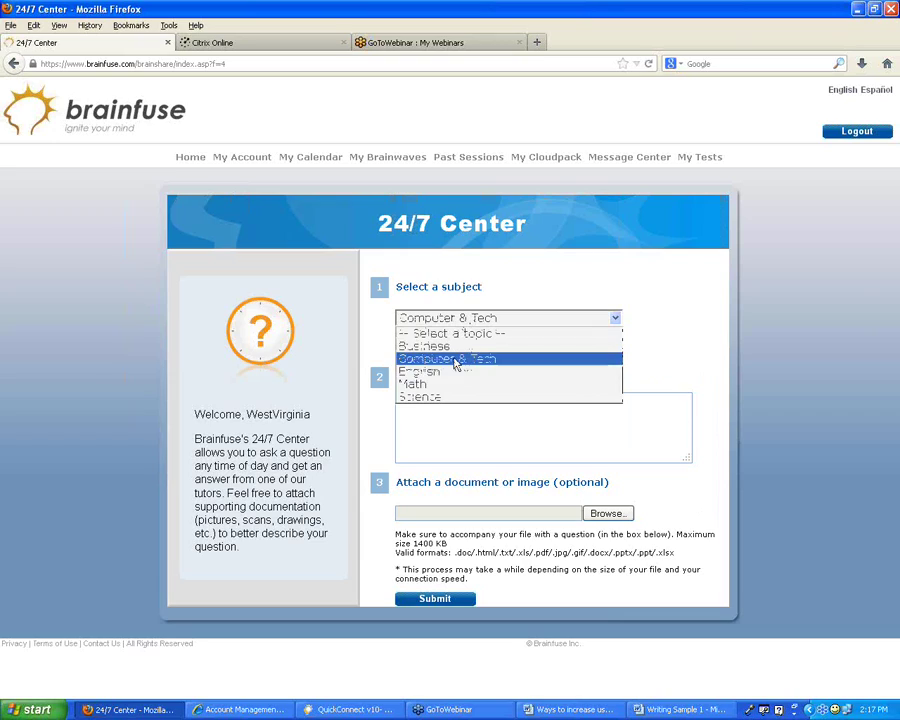
{"action": "left_click", "coordinate": [448, 383]}
{"action": "left_click", "coordinate": [450, 343]}
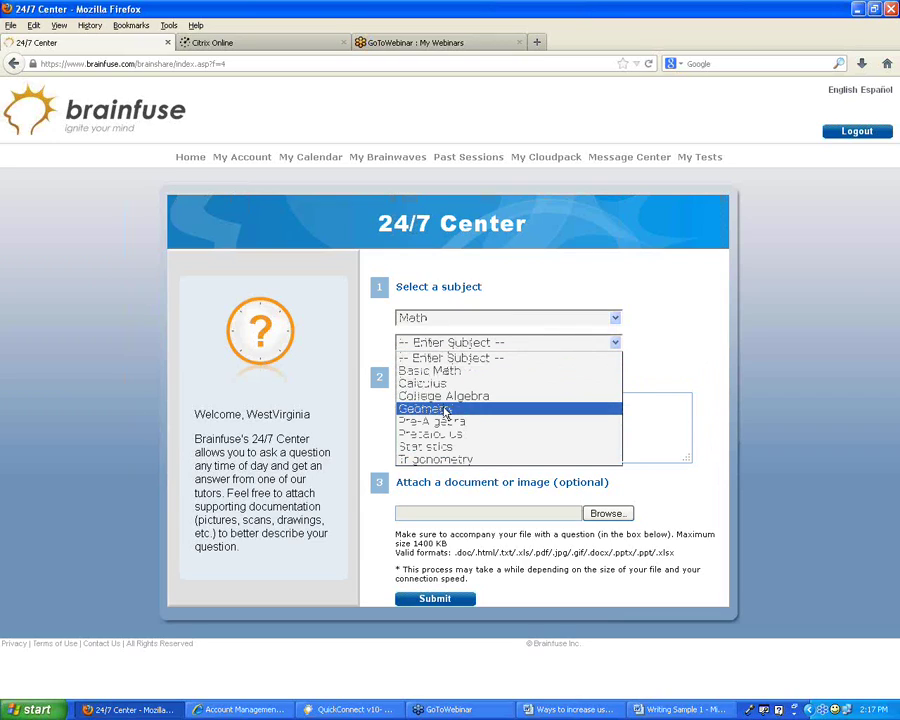
{"action": "left_click", "coordinate": [440, 408]}
{"action": "left_click", "coordinate": [446, 409]}
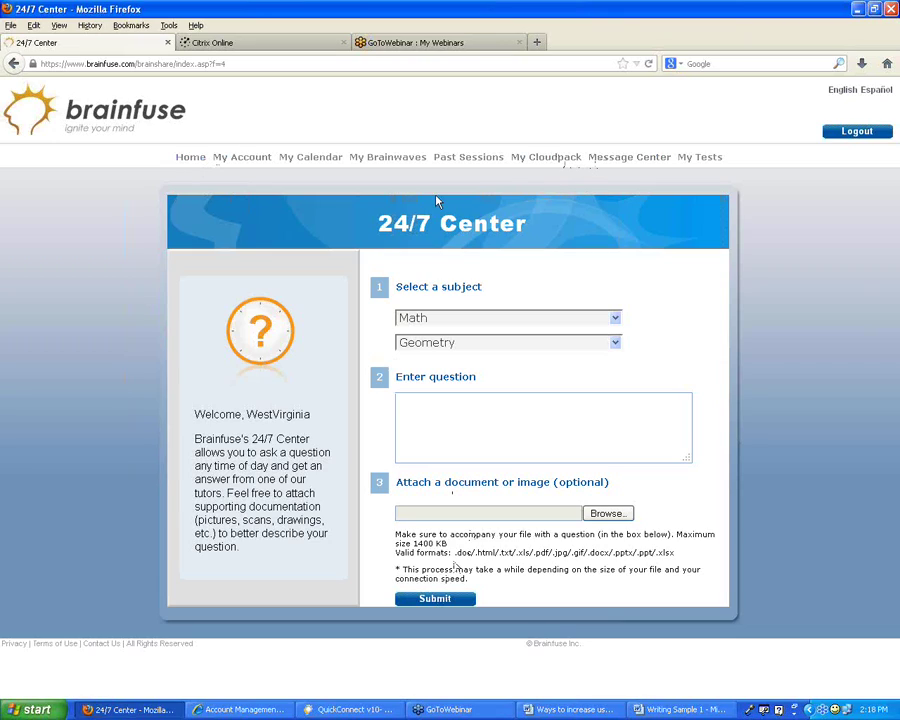
Step: Go back to the home page and open Live Help to view its topic list, leaving the topic unselected
{"action": "left_click", "coordinate": [190, 158]}
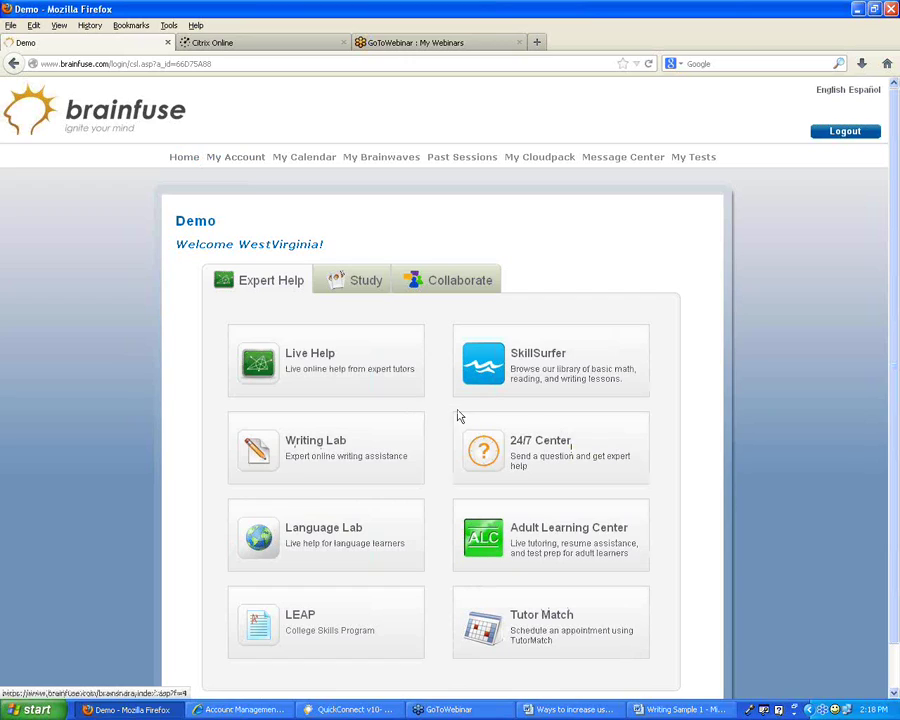
{"action": "left_click", "coordinate": [307, 362]}
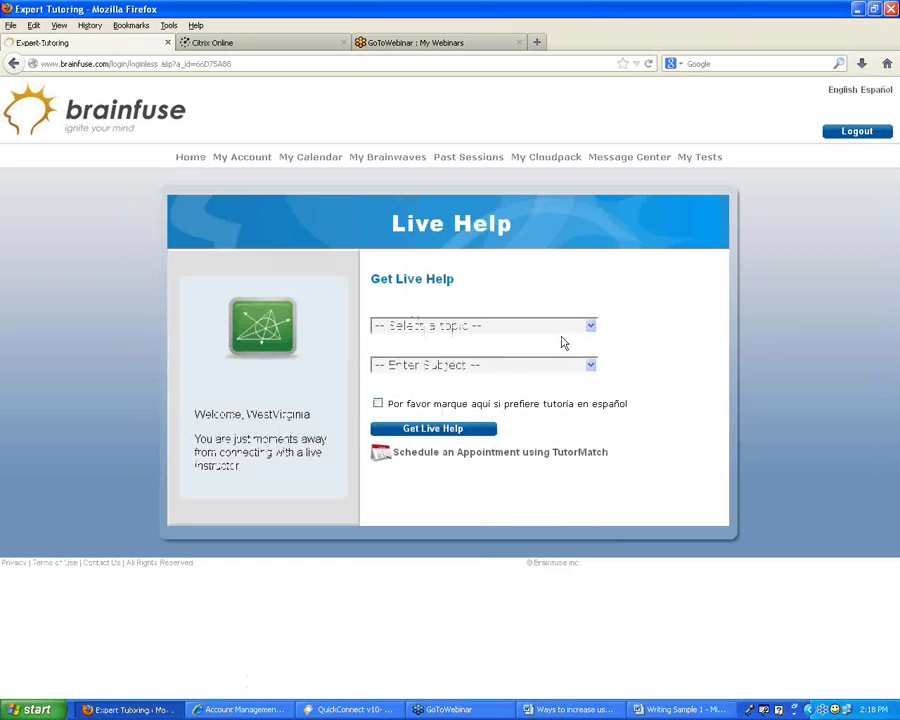
{"action": "left_click", "coordinate": [564, 328]}
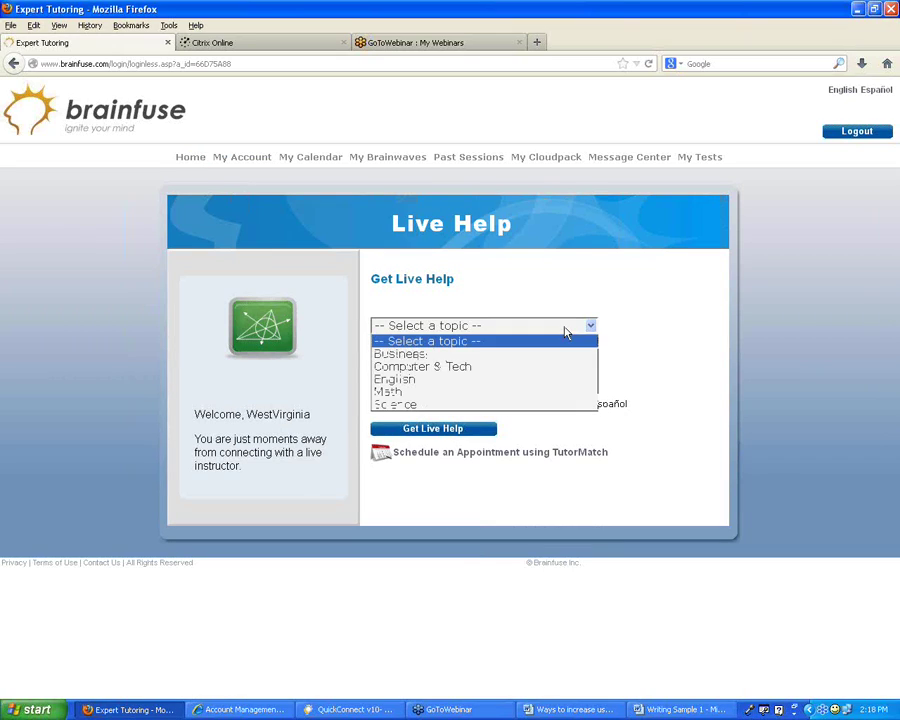
{"action": "left_click", "coordinate": [508, 341]}
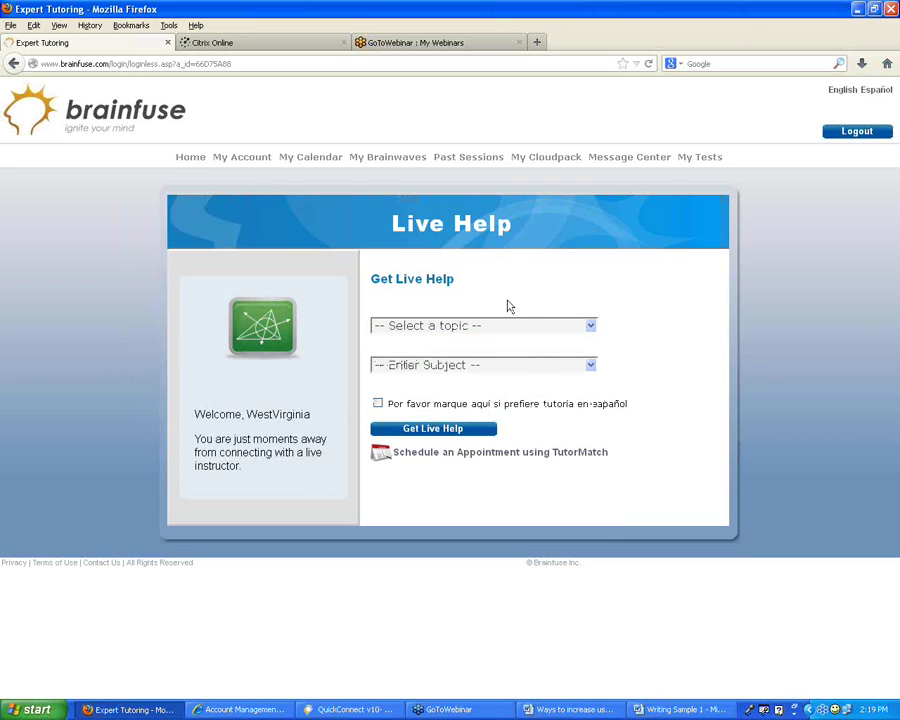
Step: Return to the home page, open the Language Lab and choose Spanish as the foreign language
{"action": "left_click", "coordinate": [188, 157]}
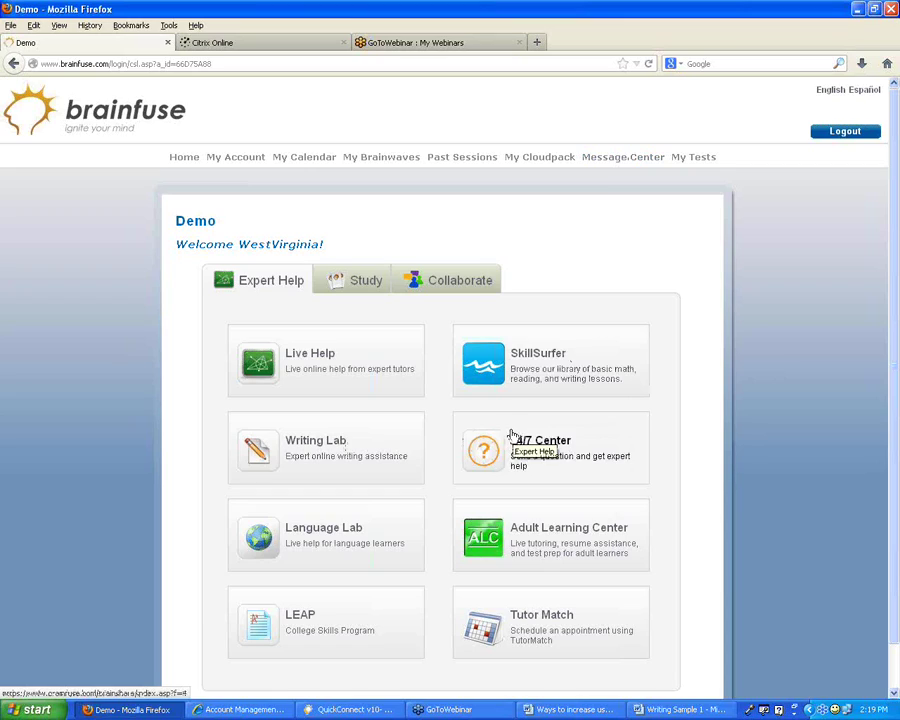
{"action": "left_click", "coordinate": [318, 537]}
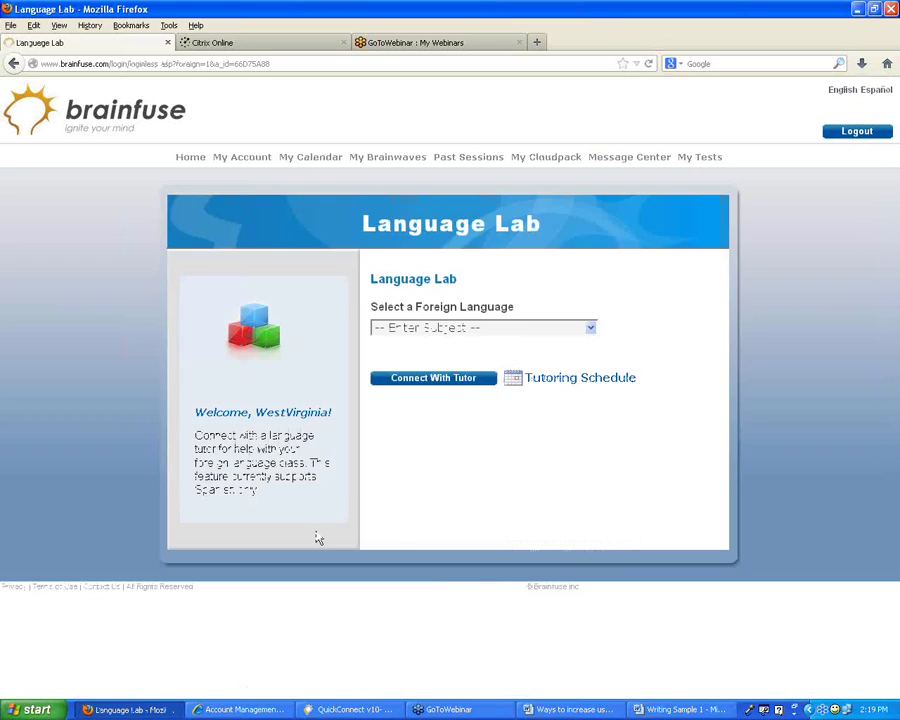
{"action": "left_click", "coordinate": [491, 330]}
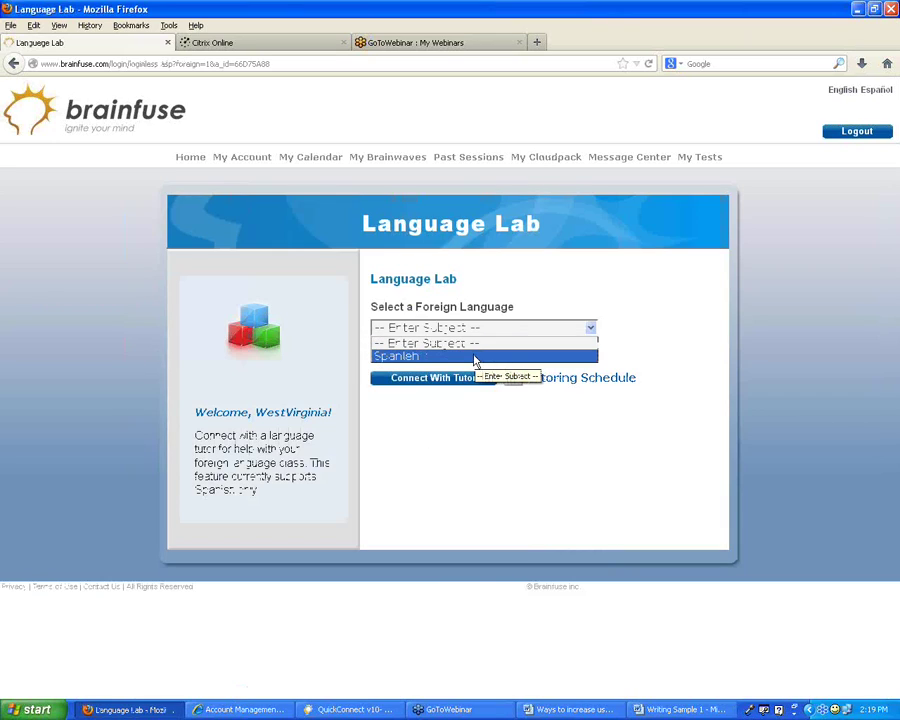
{"action": "left_click", "coordinate": [415, 358]}
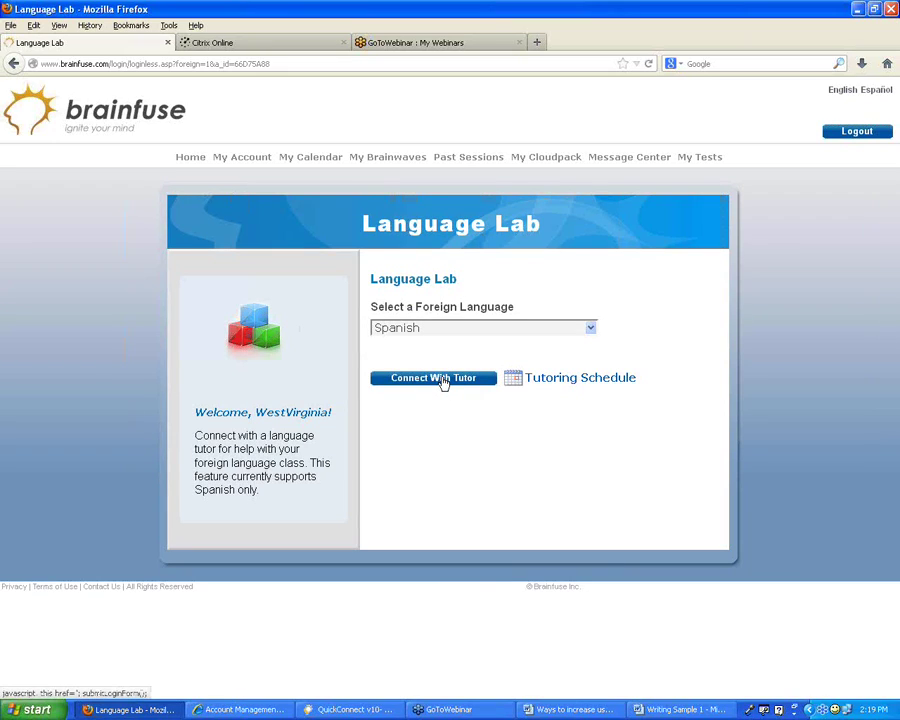
Step: Reopen Live Help from the home page and highlight the text of the option for tutoring in Spanish
{"action": "left_click", "coordinate": [191, 160]}
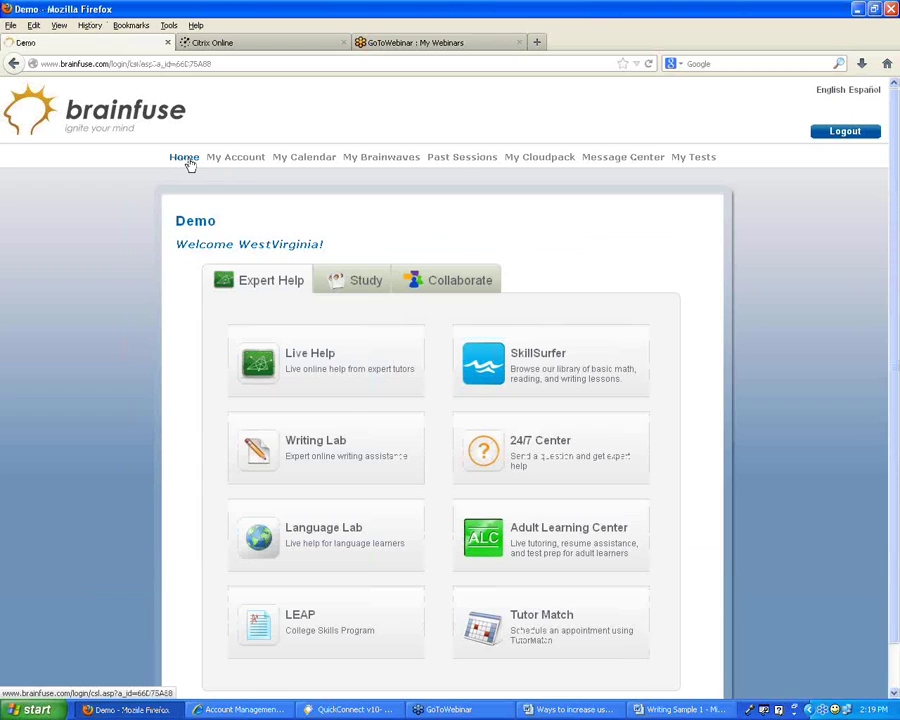
{"action": "left_click", "coordinate": [307, 364]}
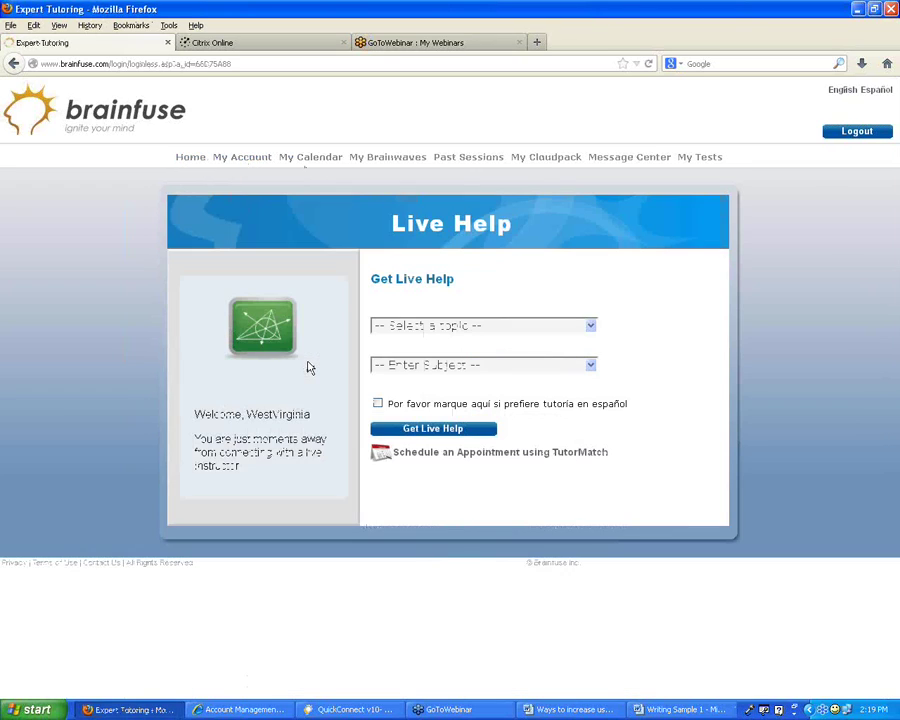
{"action": "left_click_drag", "start_coordinate": [625, 402], "coordinate": [387, 403]}
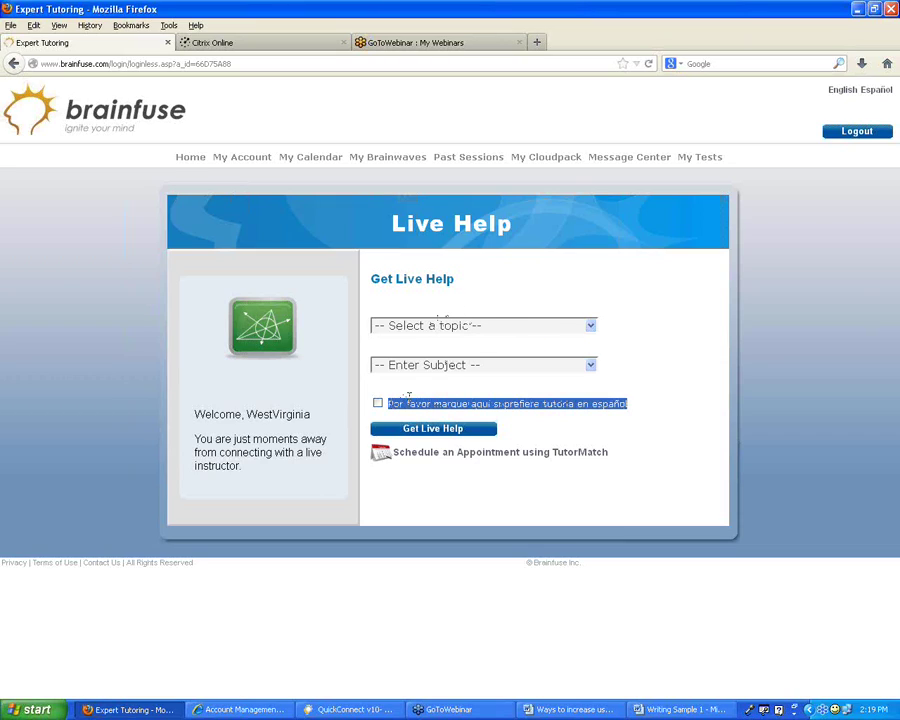
Step: Enable the option for tutoring in Spanish on the Live Help form, and return to the home page
{"action": "left_click", "coordinate": [378, 403]}
{"action": "left_click", "coordinate": [145, 295]}
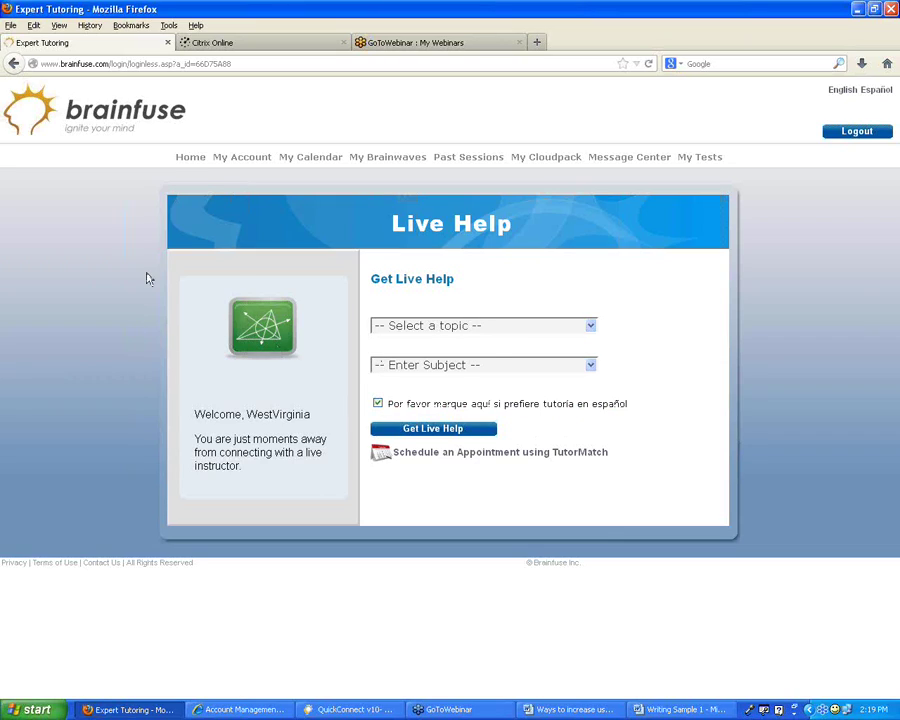
{"action": "left_click", "coordinate": [199, 159]}
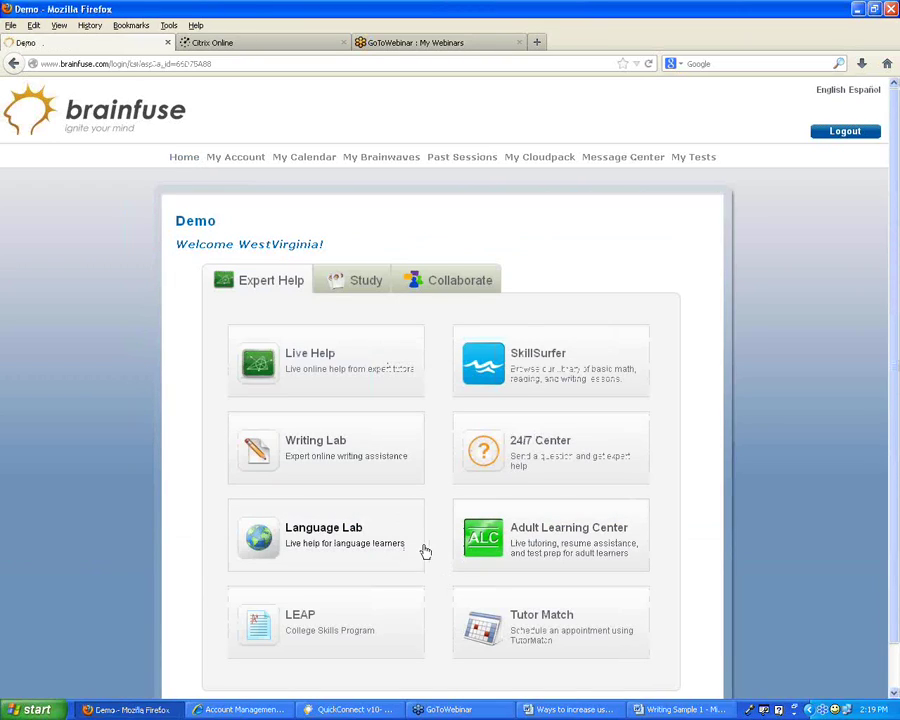
Step: Open the Adult Learning Center, look over its Lifelong Learning and career services, and open the Write a Winning Resume page
{"action": "left_click", "coordinate": [531, 538]}
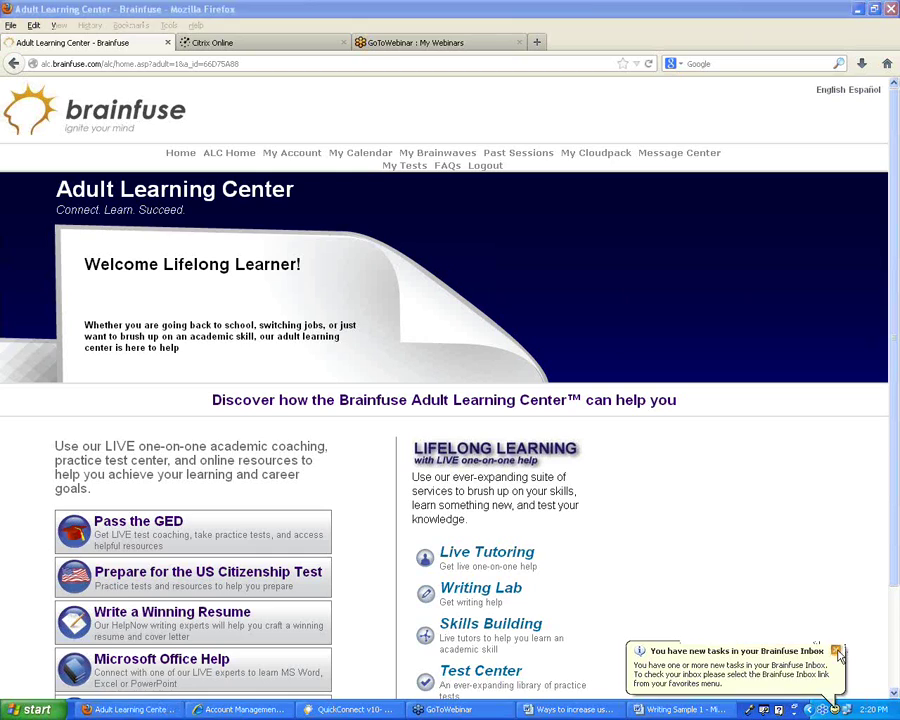
{"action": "left_click", "coordinate": [837, 652]}
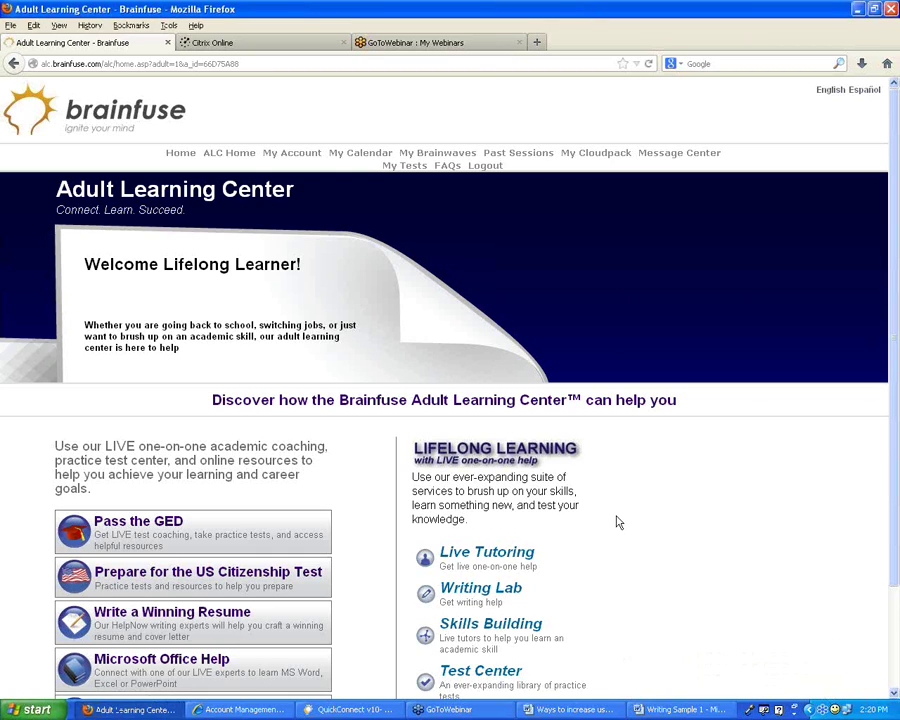
{"action": "scroll", "coordinate": [618, 522], "scroll_direction": "down", "scroll_amount": 2}
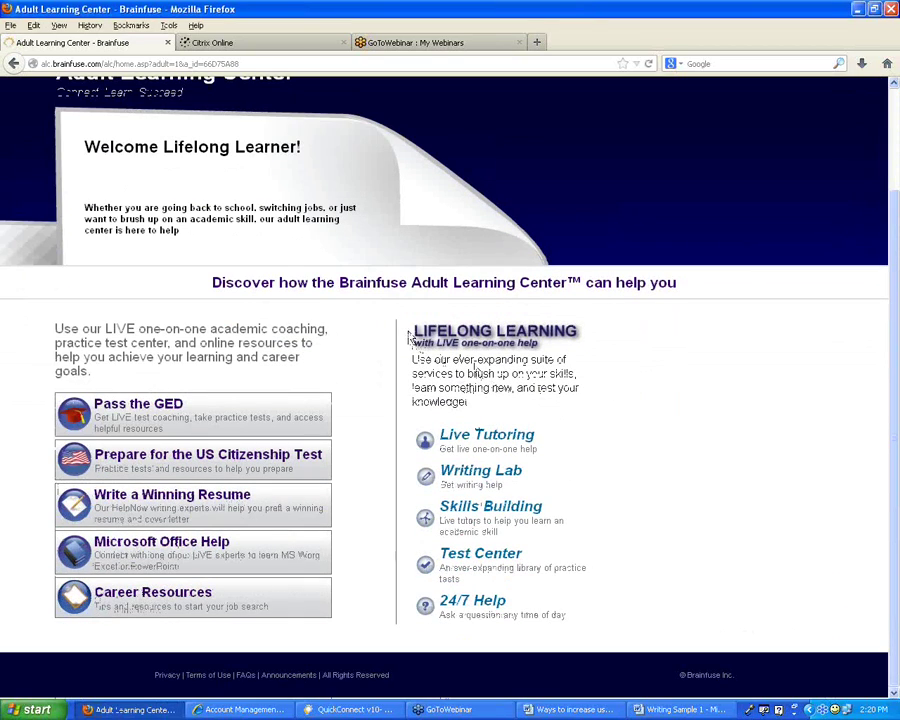
{"action": "left_click_drag", "start_coordinate": [409, 337], "coordinate": [531, 361]}
{"action": "left_click", "coordinate": [548, 410]}
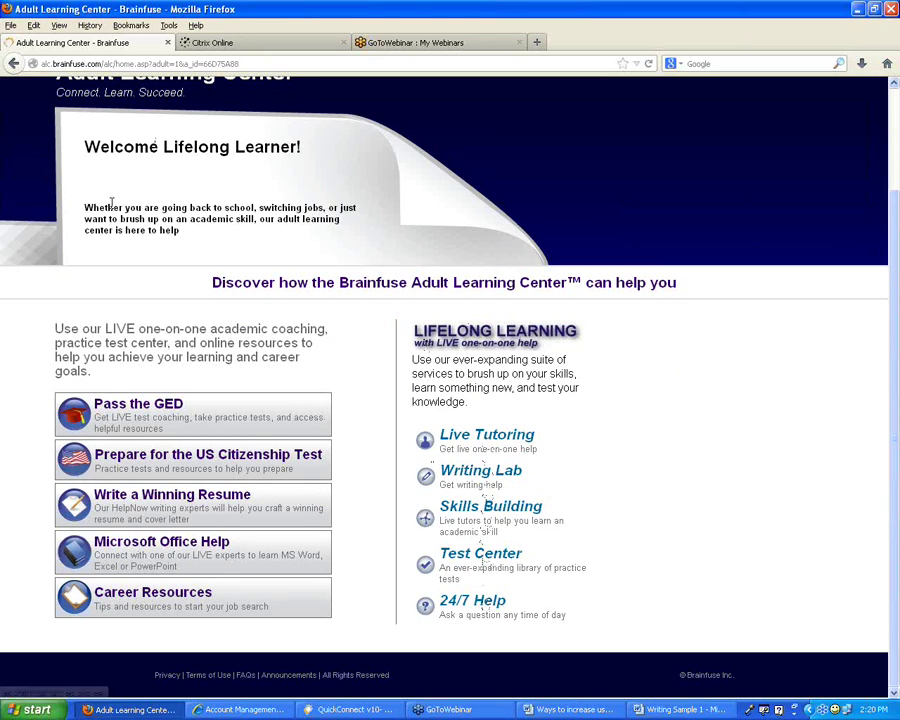
{"action": "scroll", "coordinate": [363, 352], "scroll_direction": "up", "scroll_amount": 2}
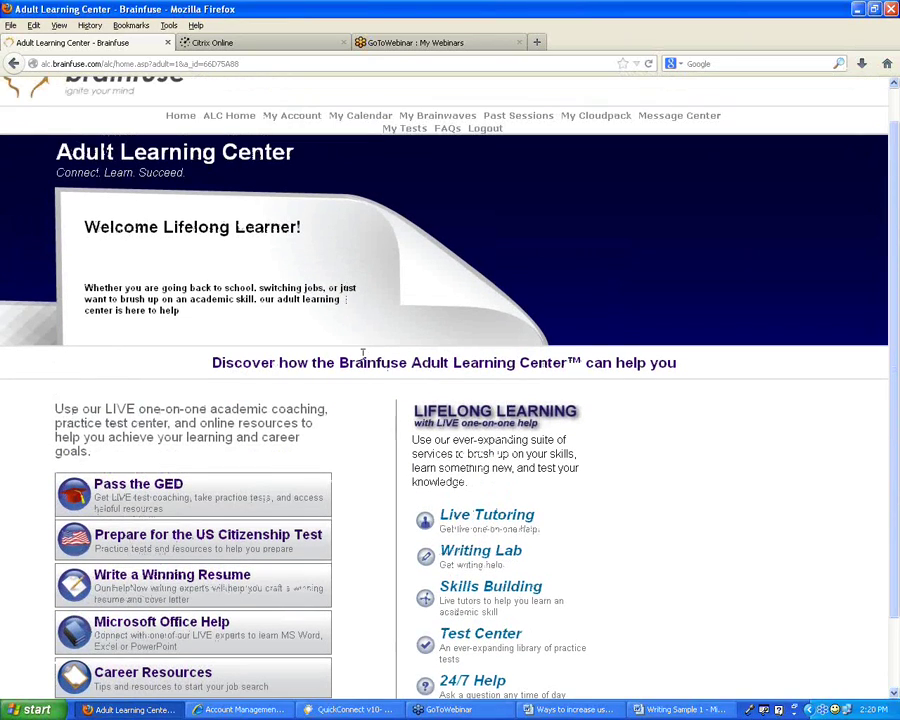
{"action": "scroll", "coordinate": [368, 422], "scroll_direction": "down", "scroll_amount": 2}
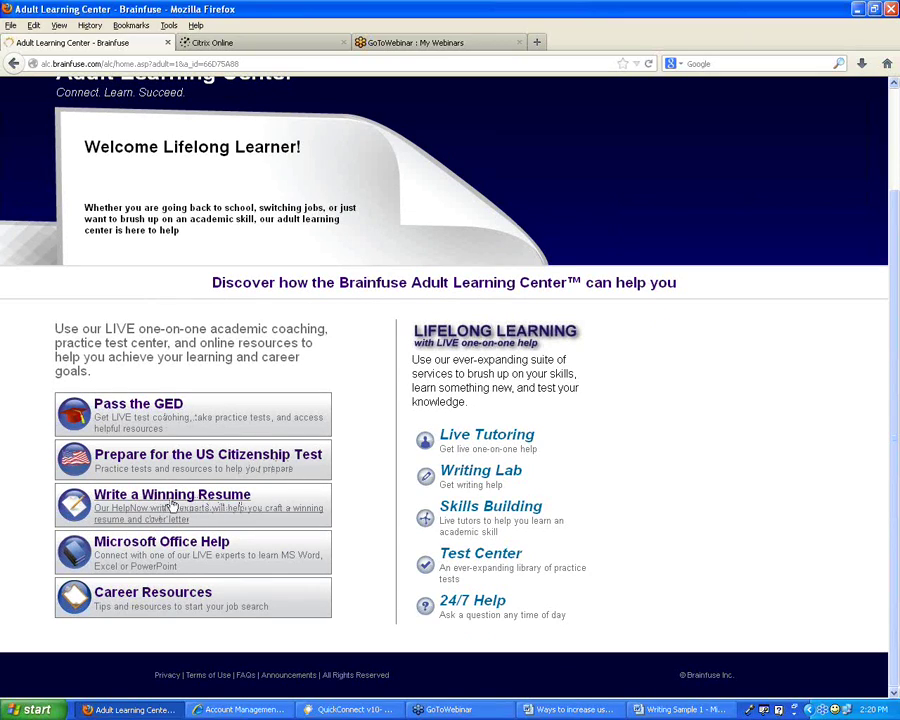
{"action": "left_click", "coordinate": [178, 505]}
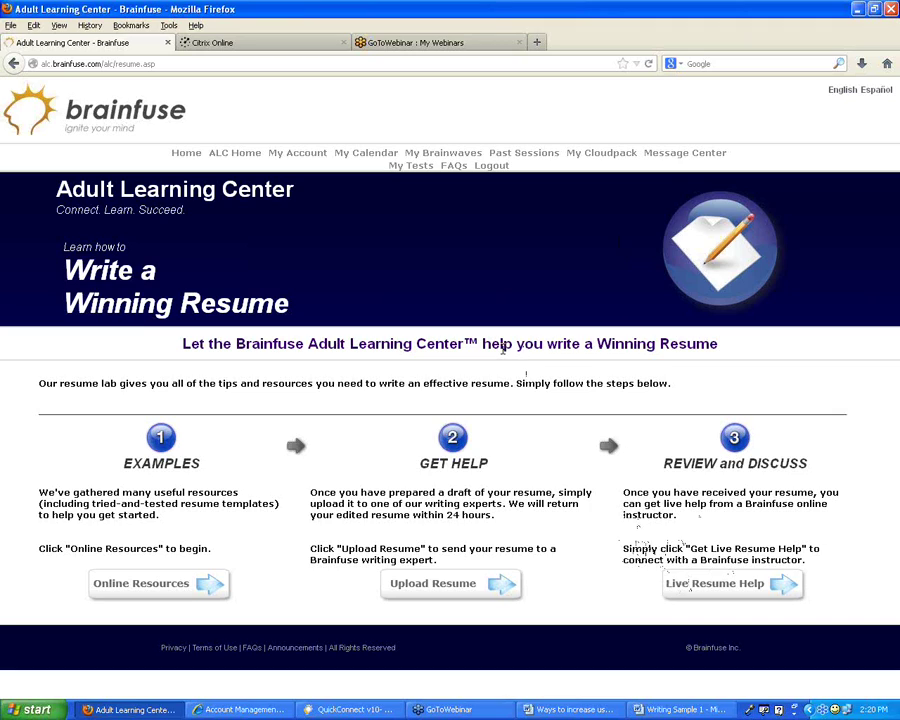
Step: Return to the Adult Learning Center home page and open Microsoft Office Help
{"action": "left_click", "coordinate": [235, 153]}
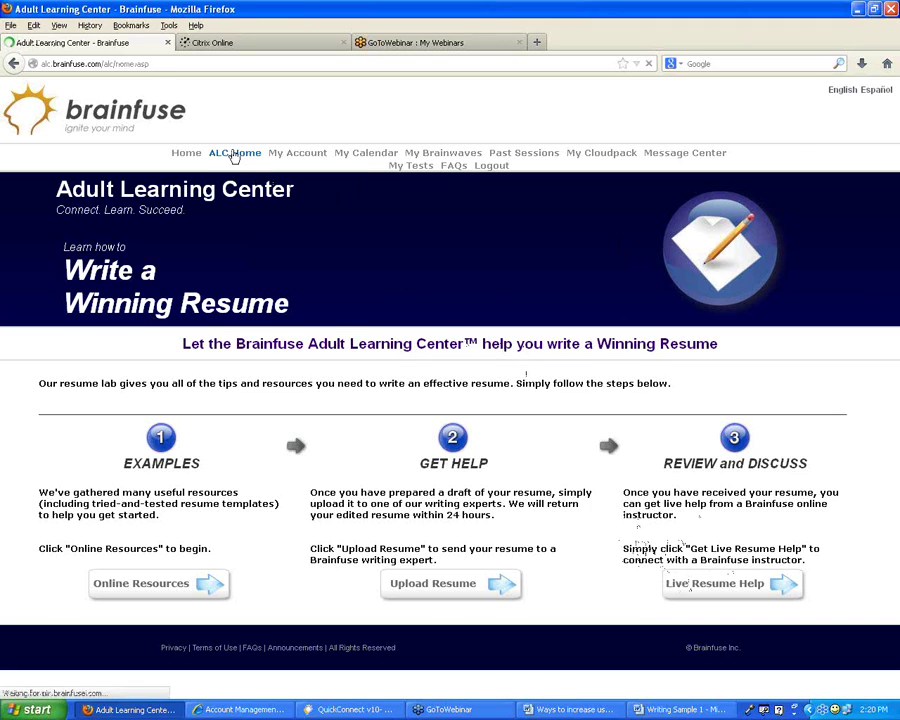
{"action": "scroll", "coordinate": [244, 325], "scroll_direction": "down", "scroll_amount": 3}
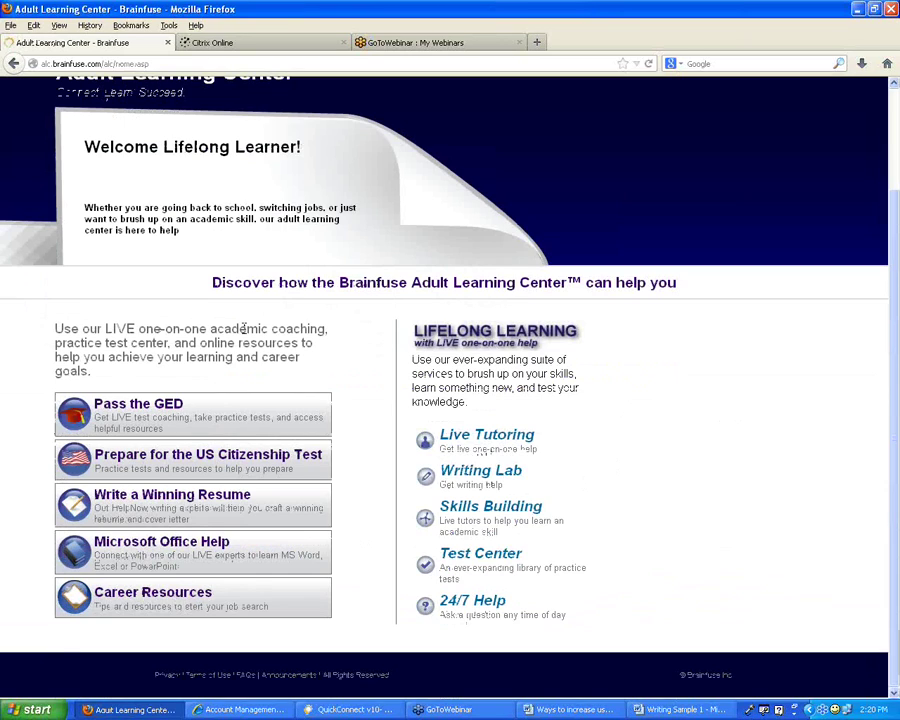
{"action": "left_click", "coordinate": [168, 547]}
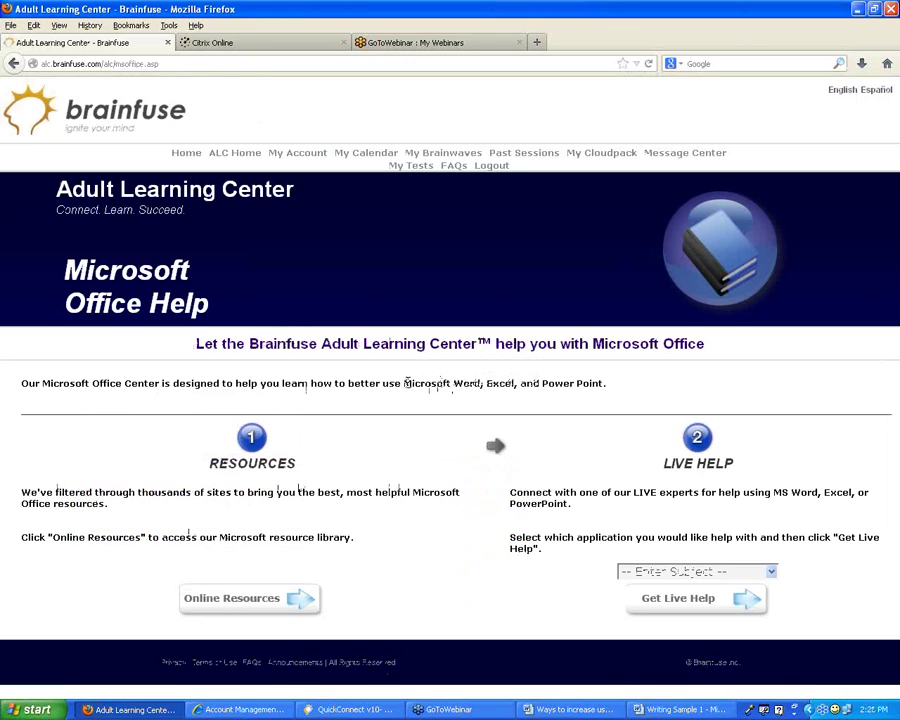
Step: Highlight the text "Microsoft Word, Excel, and Power Point" and view the live help subject list without choosing a subject
{"action": "left_click_drag", "start_coordinate": [405, 383], "coordinate": [441, 381]}
{"action": "left_click", "coordinate": [482, 383]}
{"action": "left_click_drag", "start_coordinate": [610, 386], "coordinate": [402, 383]}
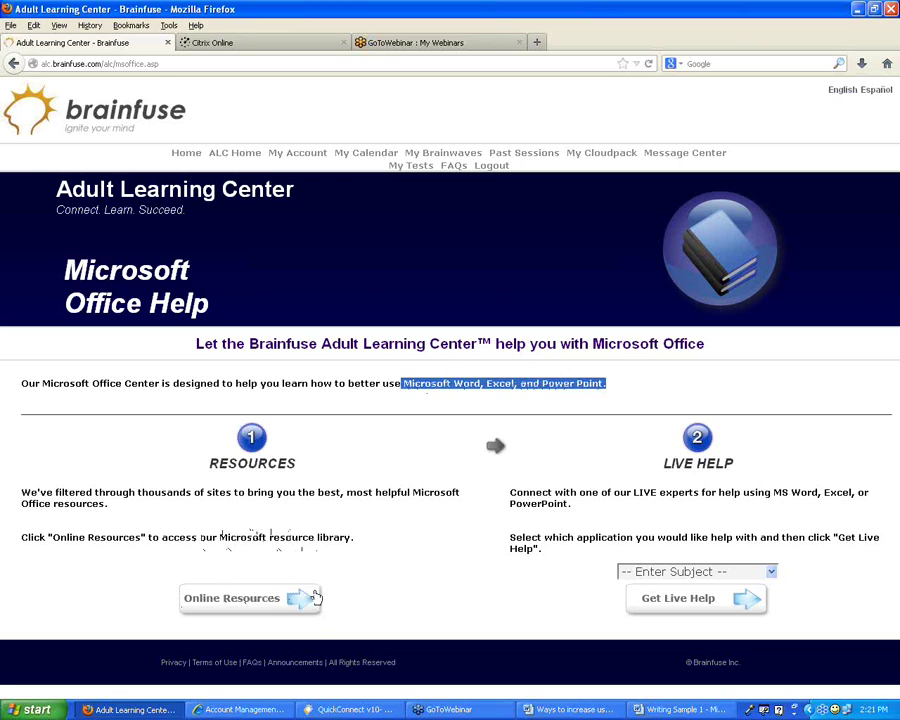
{"action": "left_click", "coordinate": [660, 571]}
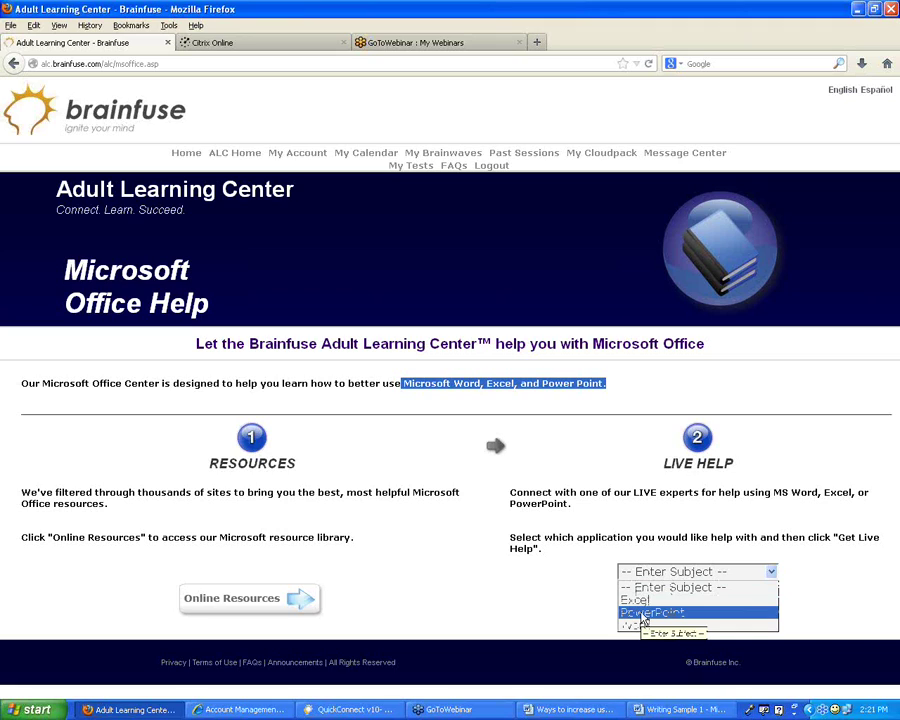
{"action": "left_click", "coordinate": [528, 476]}
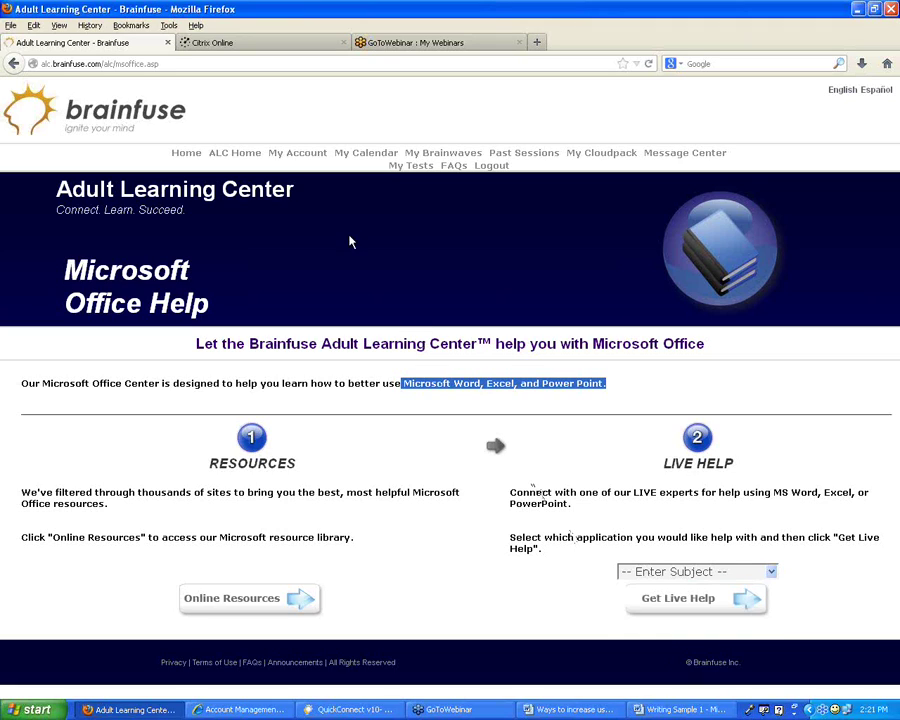
Step: Go back to the Adult Learning Center home page and open the Nationwide Resources for Job Seekers under Career Resources
{"action": "left_click", "coordinate": [242, 154]}
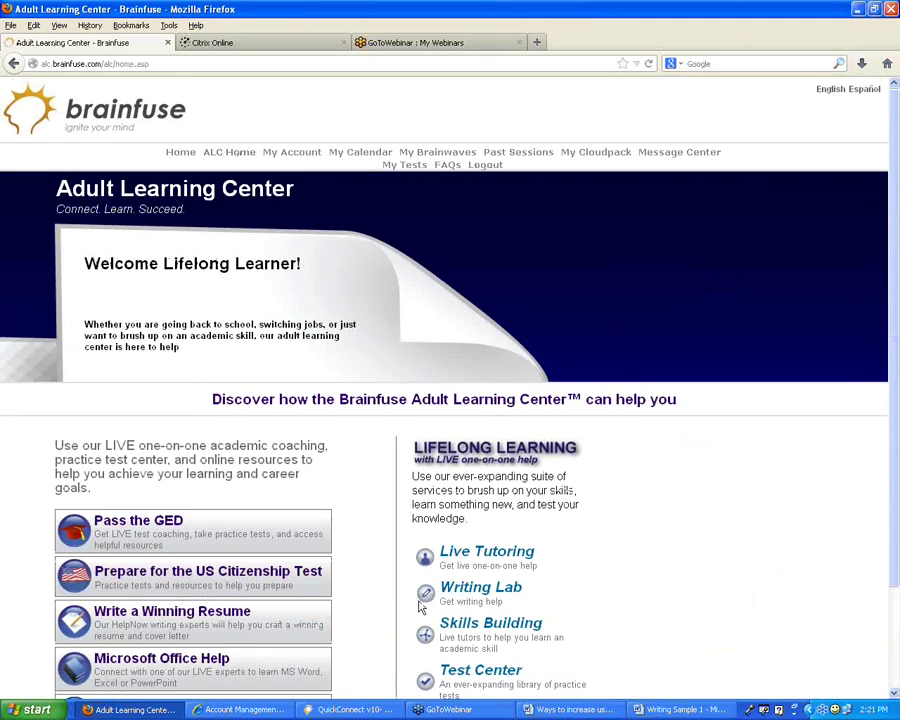
{"action": "scroll", "coordinate": [145, 600], "scroll_direction": "down", "scroll_amount": 3}
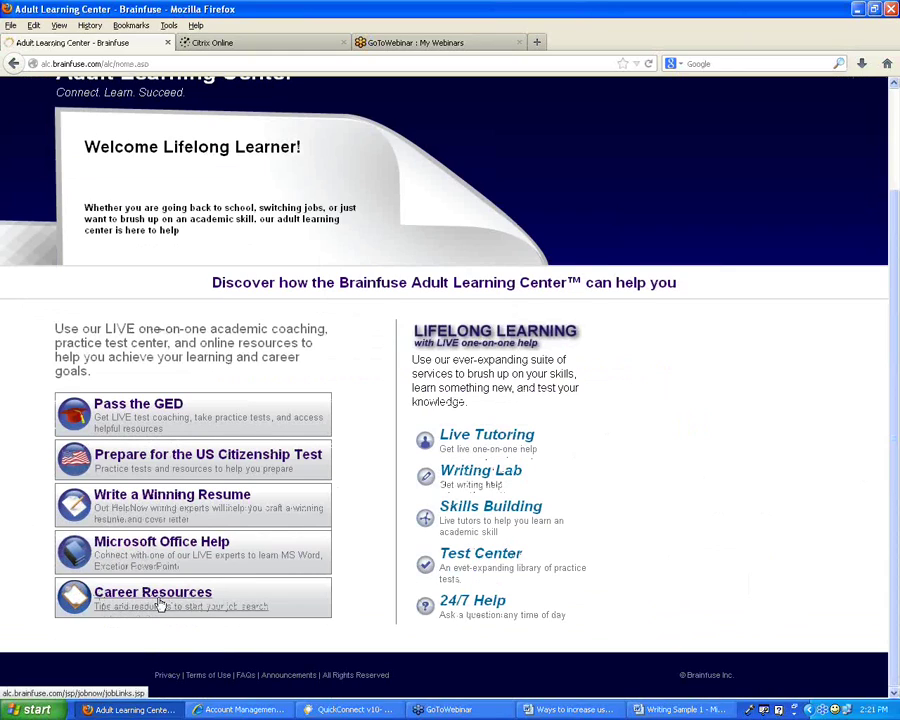
{"action": "left_click", "coordinate": [160, 604]}
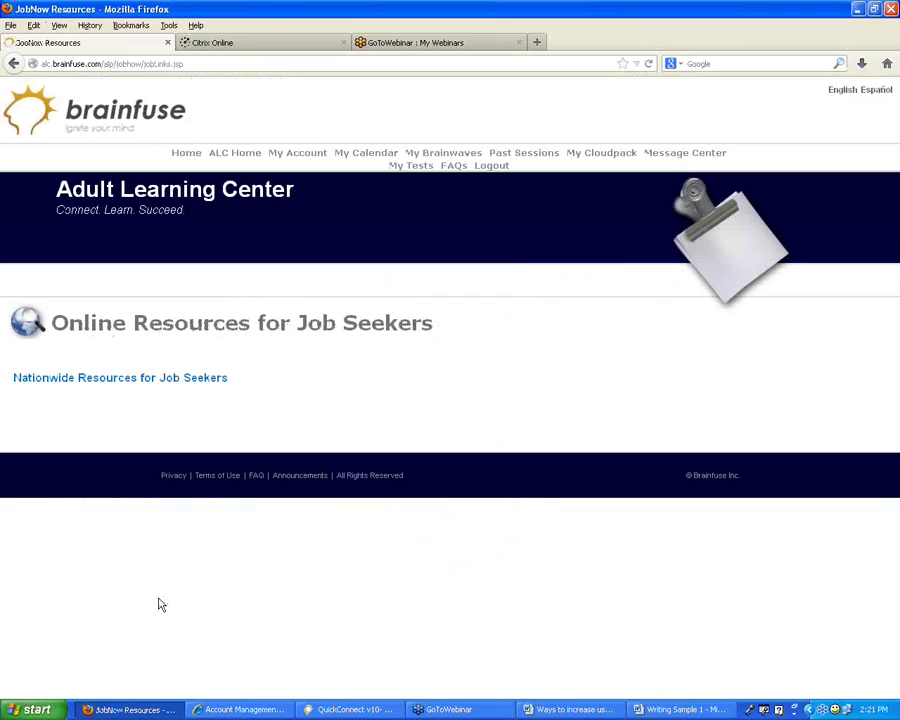
{"action": "left_click", "coordinate": [168, 384]}
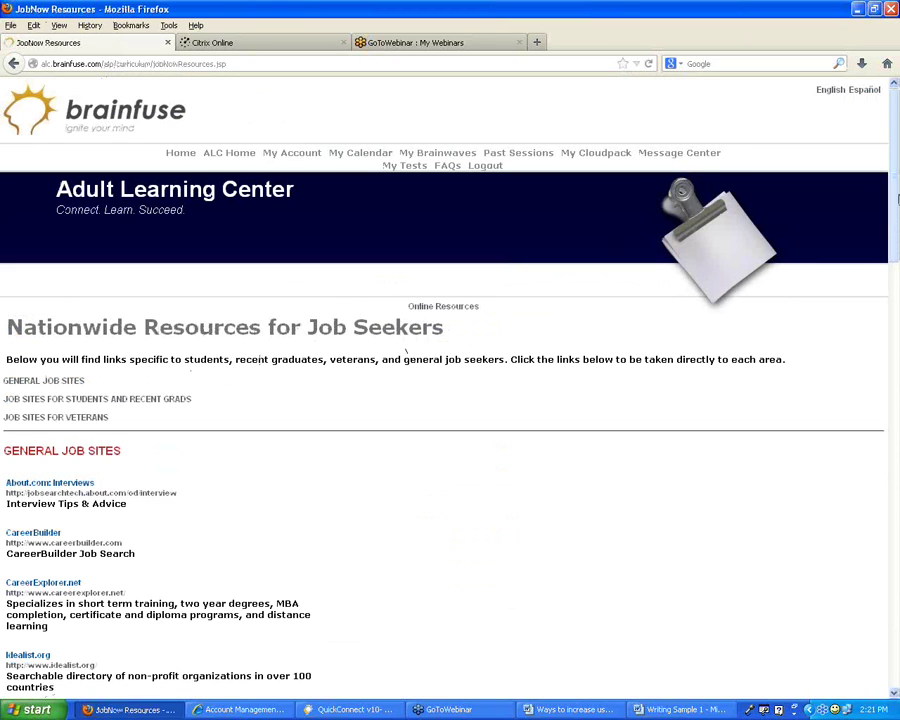
Step: Look through the job site listings, highlighting the headings for students and recent grads and for veterans
{"action": "scroll", "coordinate": [405, 175], "scroll_direction": "down", "scroll_amount": 5}
{"action": "left_click_drag", "start_coordinate": [157, 180], "coordinate": [4, 176]}
{"action": "scroll", "coordinate": [160, 254], "scroll_direction": "down", "scroll_amount": 1}
{"action": "scroll", "coordinate": [160, 254], "scroll_direction": "down", "scroll_amount": 10}
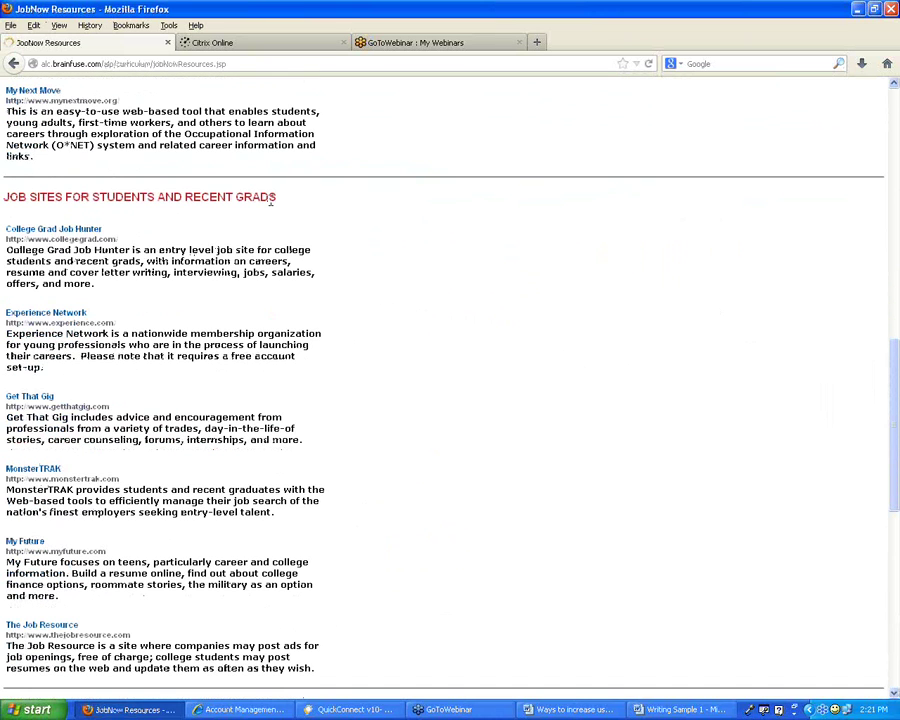
{"action": "left_click_drag", "start_coordinate": [273, 197], "coordinate": [10, 197]}
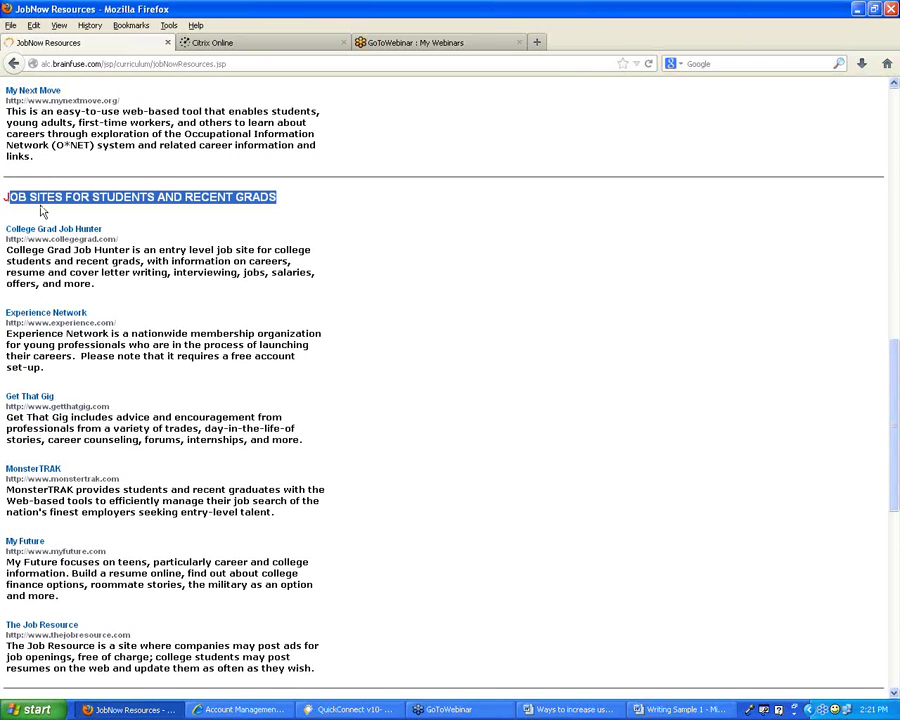
{"action": "left_click", "coordinate": [141, 212]}
{"action": "scroll", "coordinate": [196, 302], "scroll_direction": "down", "scroll_amount": 10}
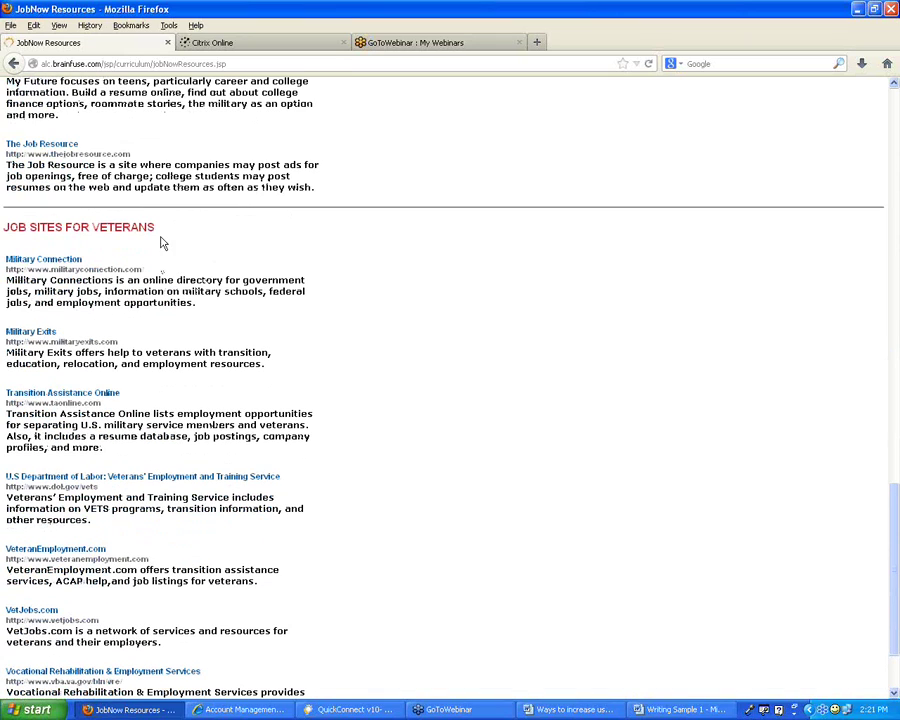
{"action": "left_click_drag", "start_coordinate": [155, 227], "coordinate": [4, 229]}
{"action": "left_click", "coordinate": [40, 228]}
Step: Leave the job resources for the Brainfuse home page and open the LEAP college skills program
{"action": "left_click", "coordinate": [13, 63]}
{"action": "left_click", "coordinate": [13, 63]}
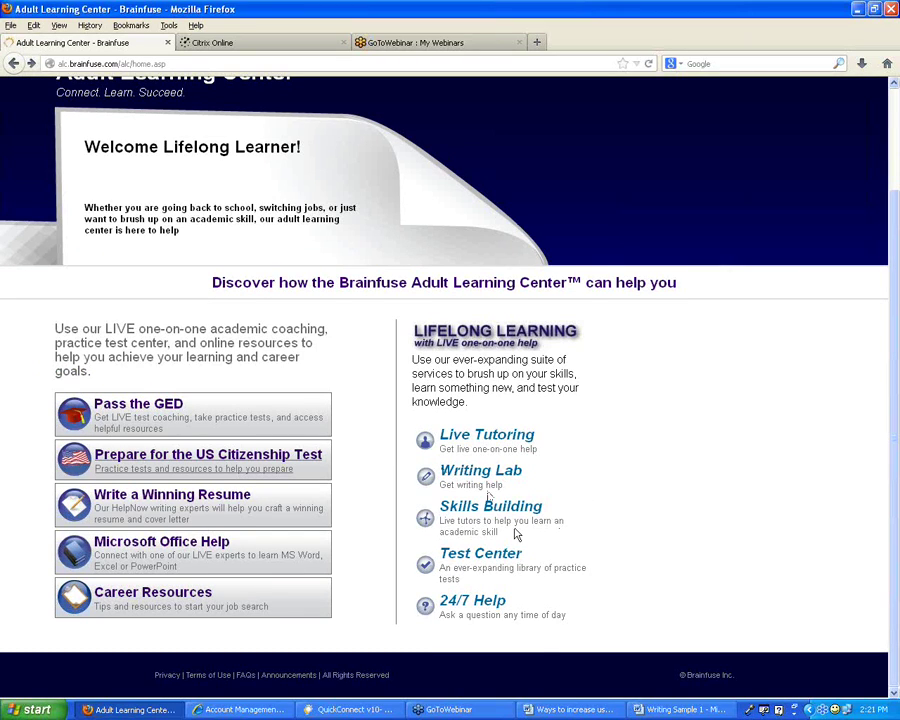
{"action": "scroll", "coordinate": [482, 508], "scroll_direction": "up", "scroll_amount": 2}
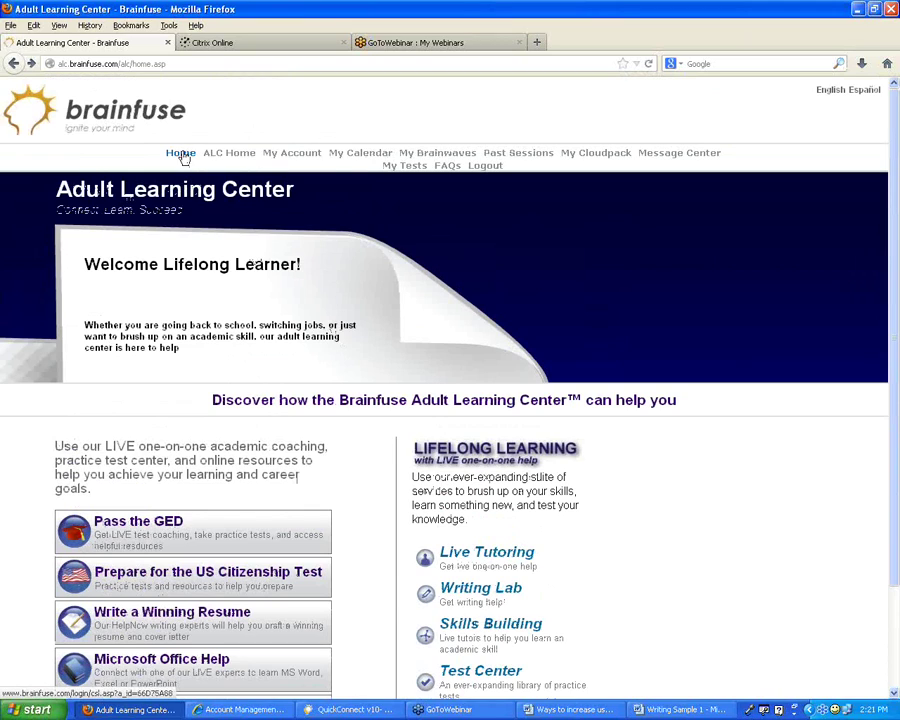
{"action": "left_click", "coordinate": [183, 157]}
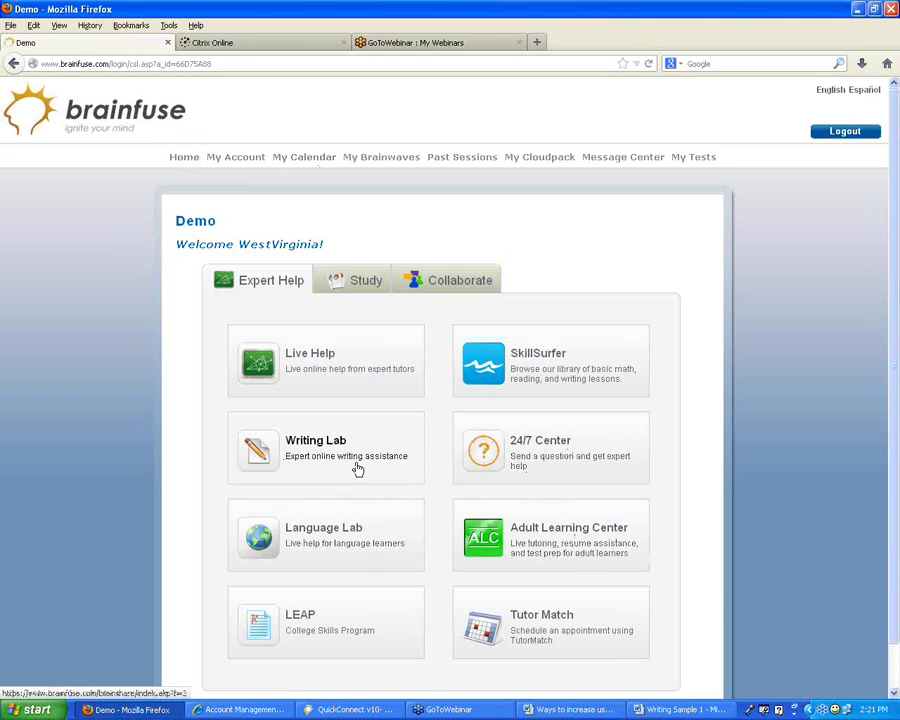
{"action": "scroll", "coordinate": [408, 580], "scroll_direction": "down", "scroll_amount": 1}
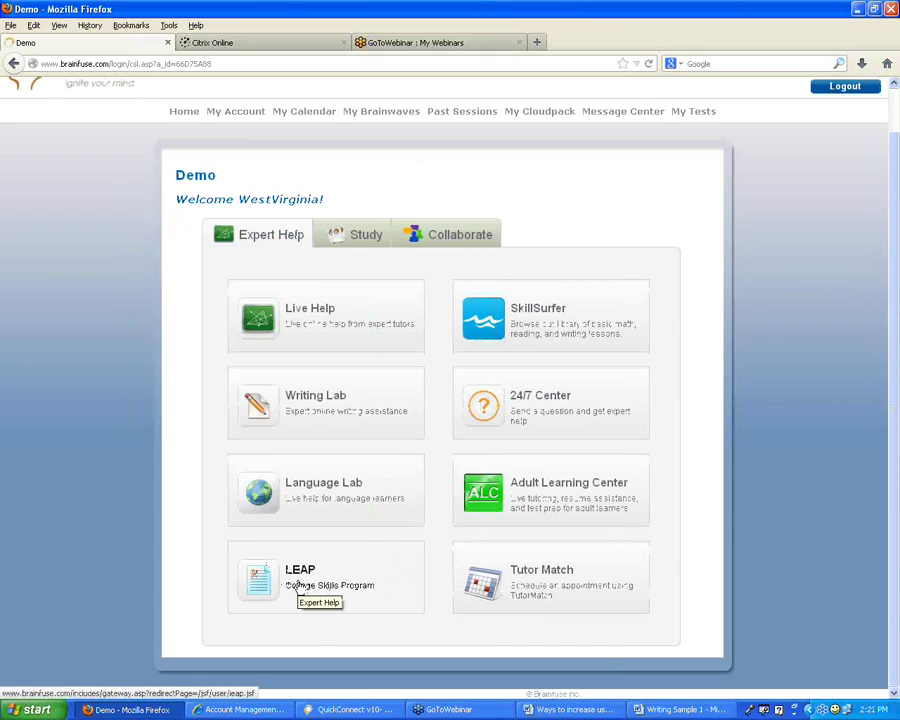
{"action": "left_click", "coordinate": [298, 582]}
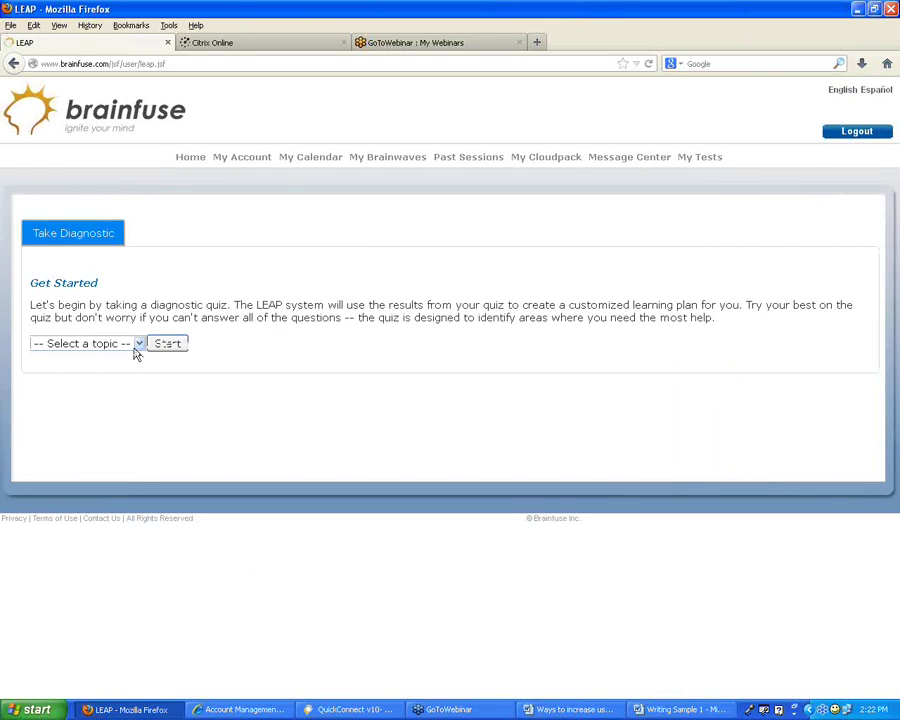
Step: Choose English as the LEAP diagnostic topic and view its subject list, leaving the subject unselected
{"action": "left_click", "coordinate": [137, 345]}
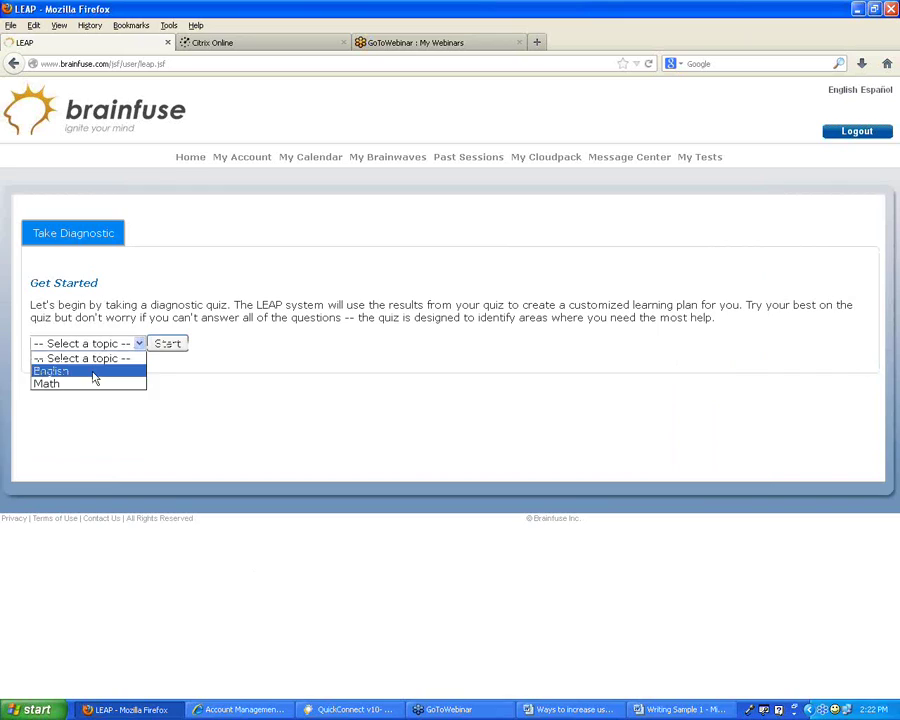
{"action": "left_click", "coordinate": [94, 374]}
{"action": "left_click", "coordinate": [205, 347]}
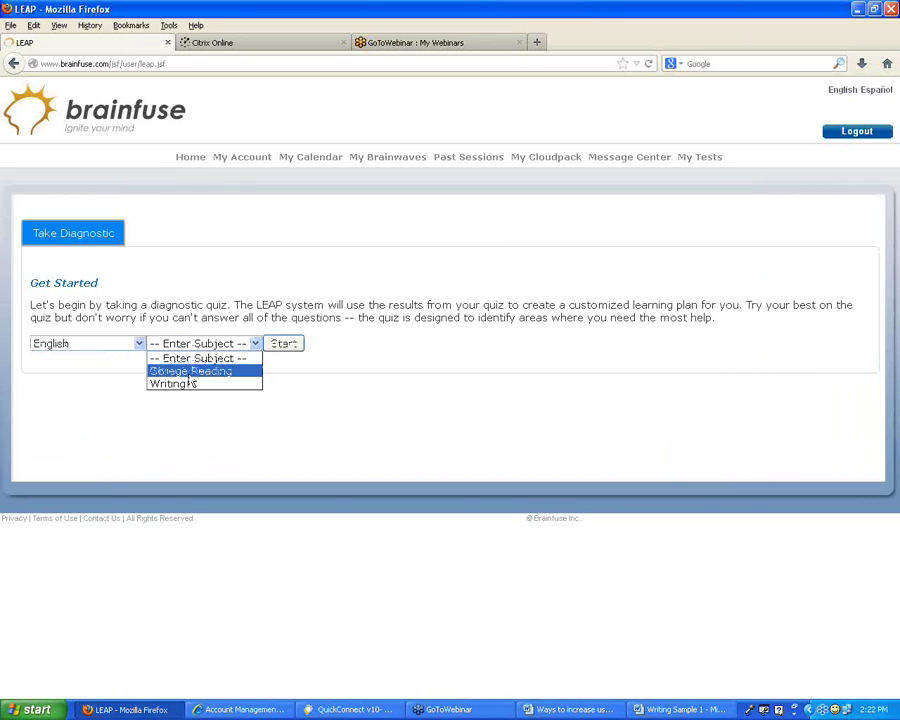
{"action": "left_click", "coordinate": [130, 352]}
Step: Set the LEAP diagnostic topic to Math and the subject to College Algebra
{"action": "left_click", "coordinate": [130, 350]}
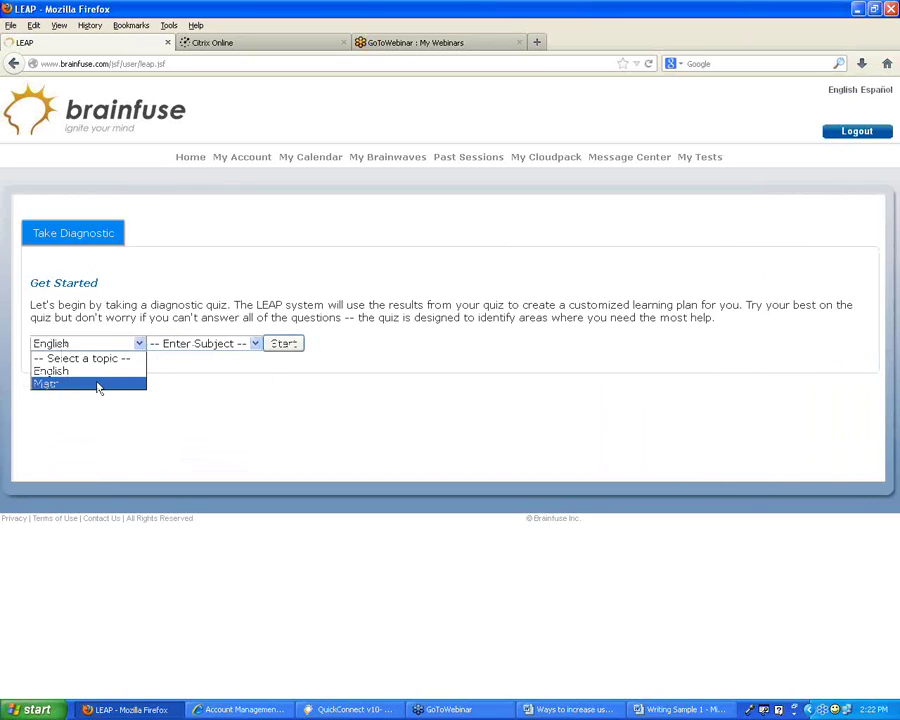
{"action": "left_click", "coordinate": [96, 382]}
{"action": "left_click", "coordinate": [197, 347]}
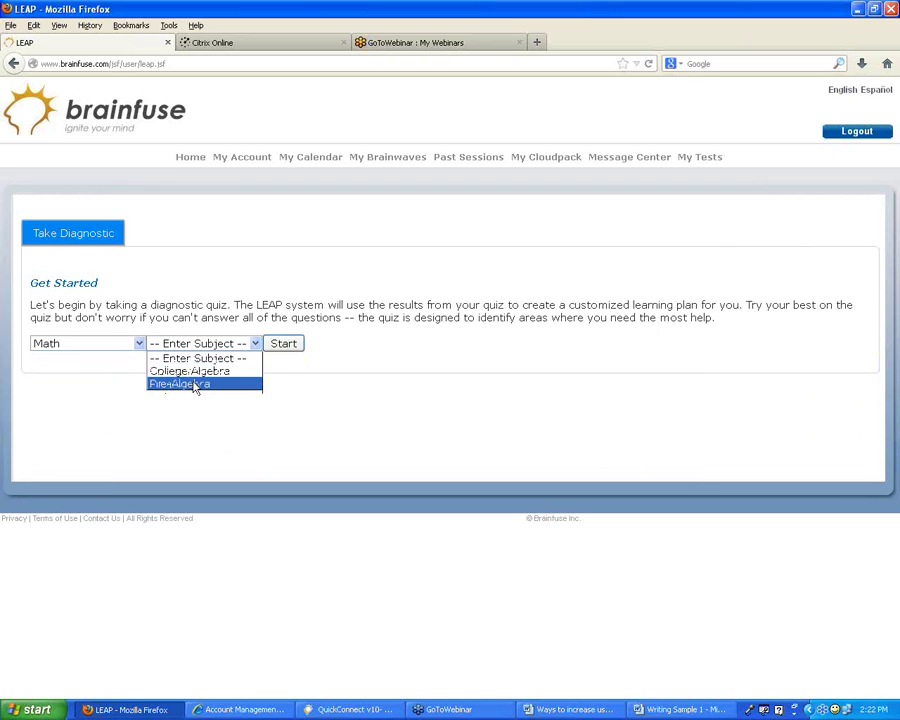
{"action": "left_click", "coordinate": [201, 371]}
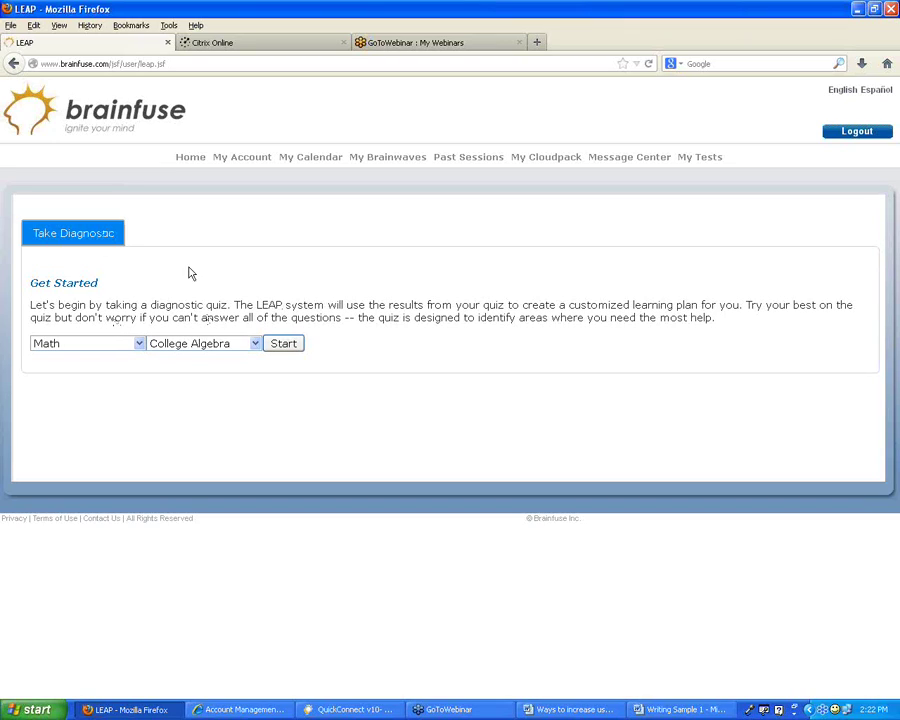
Step: Switch the diagnostic topic back to English, view its subjects without choosing one, and return to the home page
{"action": "left_click", "coordinate": [95, 343]}
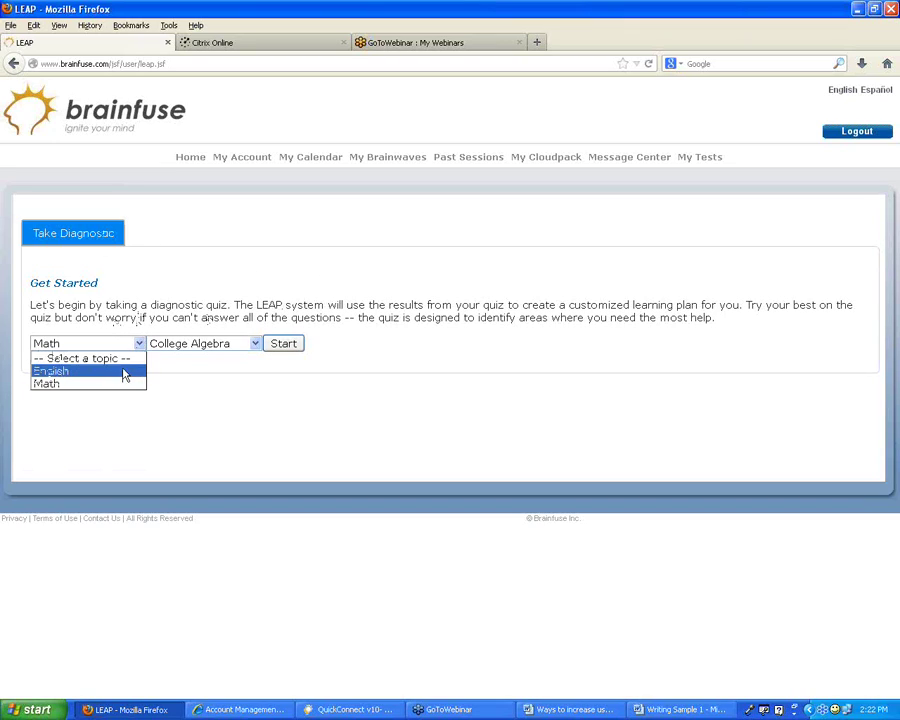
{"action": "left_click", "coordinate": [52, 371]}
{"action": "left_click", "coordinate": [185, 343]}
{"action": "left_click", "coordinate": [192, 332]}
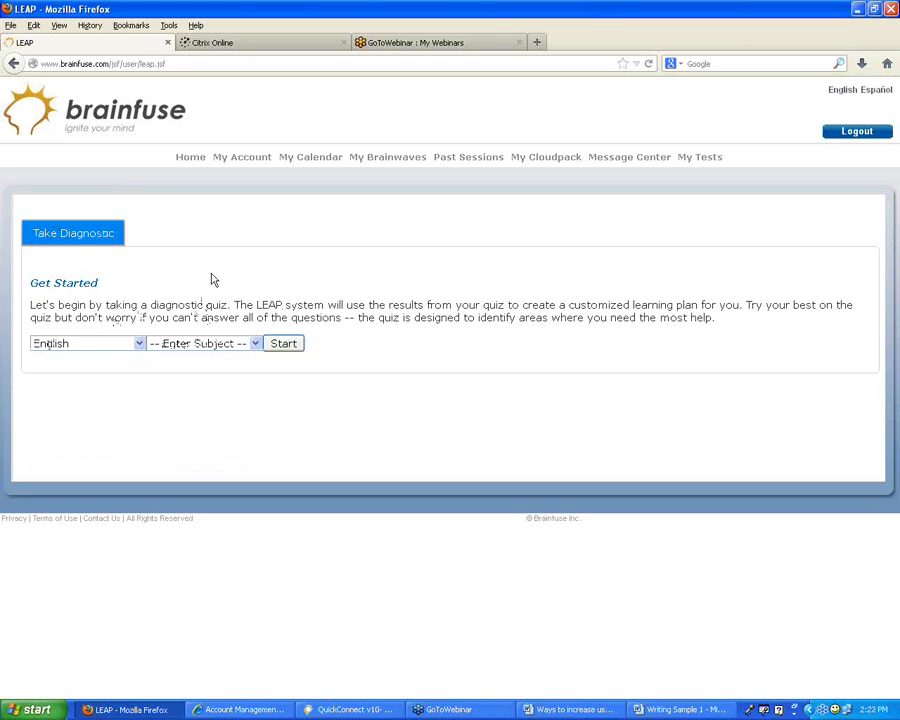
{"action": "left_click", "coordinate": [189, 158]}
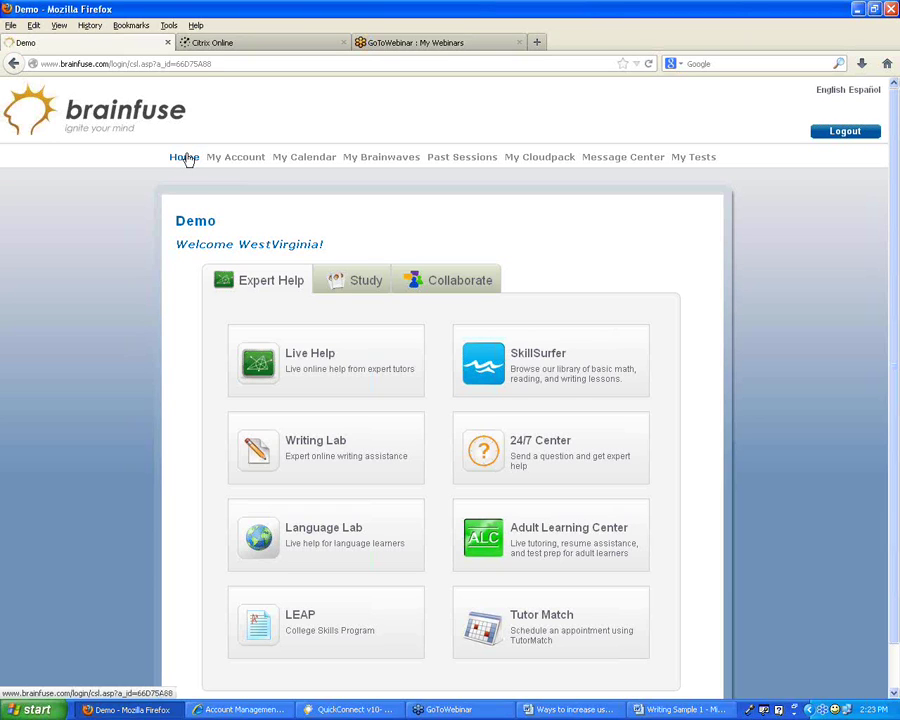
Step: Open LEAP and start the English diagnostic with the Writing subject, and view the subject list once more
{"action": "left_click", "coordinate": [296, 621]}
{"action": "left_click", "coordinate": [110, 344]}
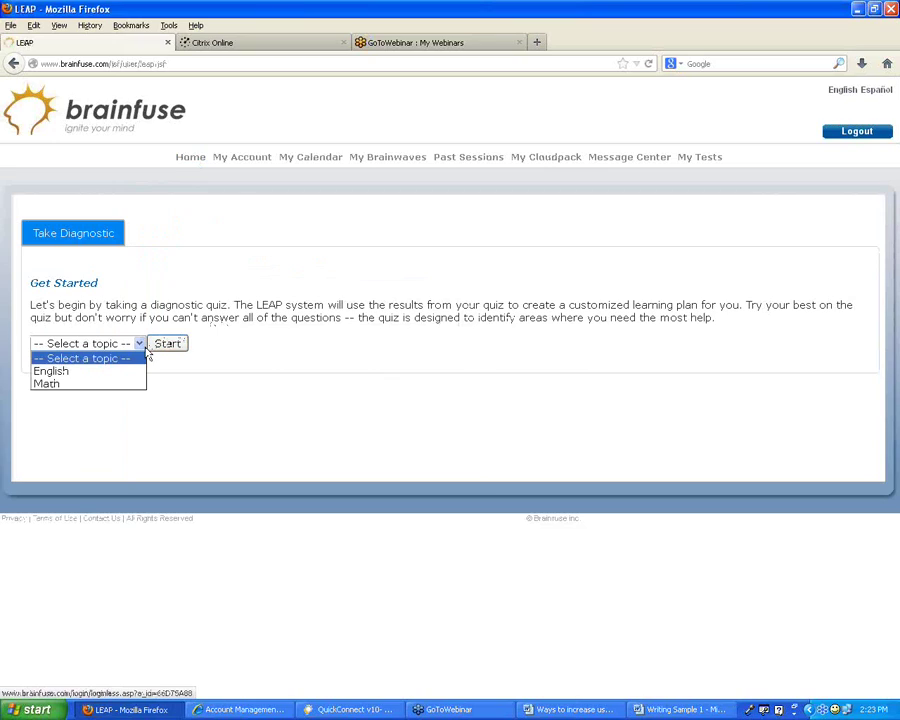
{"action": "left_click", "coordinate": [110, 376]}
{"action": "left_click", "coordinate": [203, 346]}
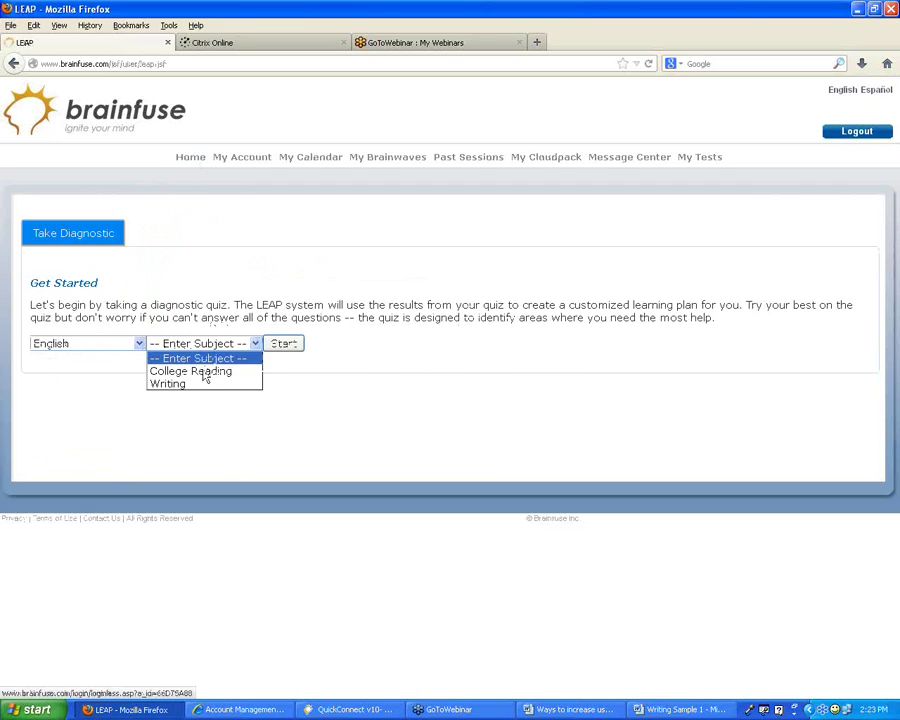
{"action": "left_click", "coordinate": [205, 381]}
{"action": "left_click", "coordinate": [272, 348]}
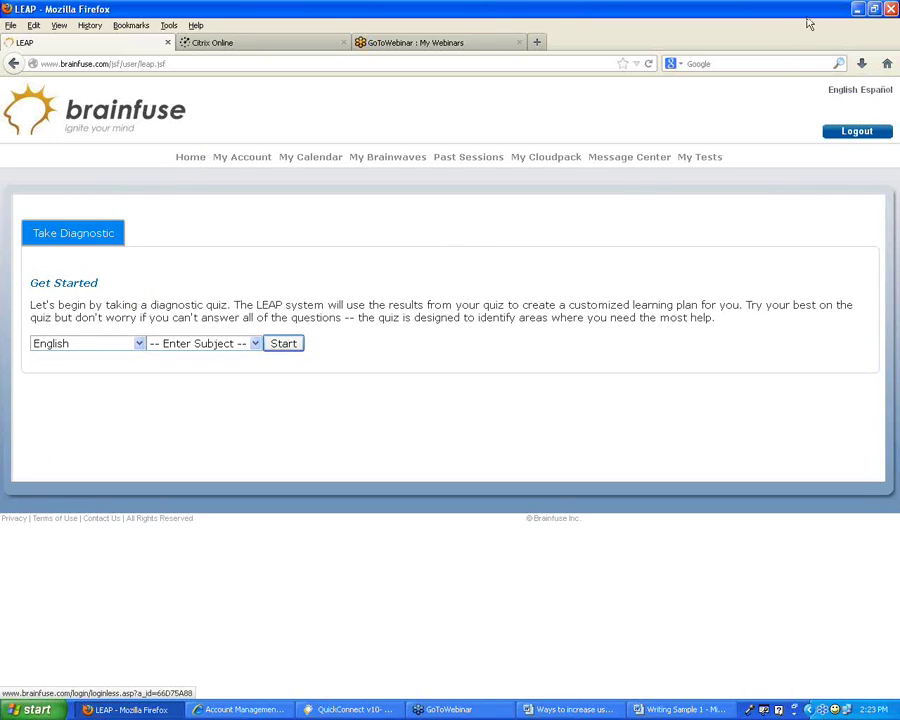
{"action": "left_click", "coordinate": [250, 344]}
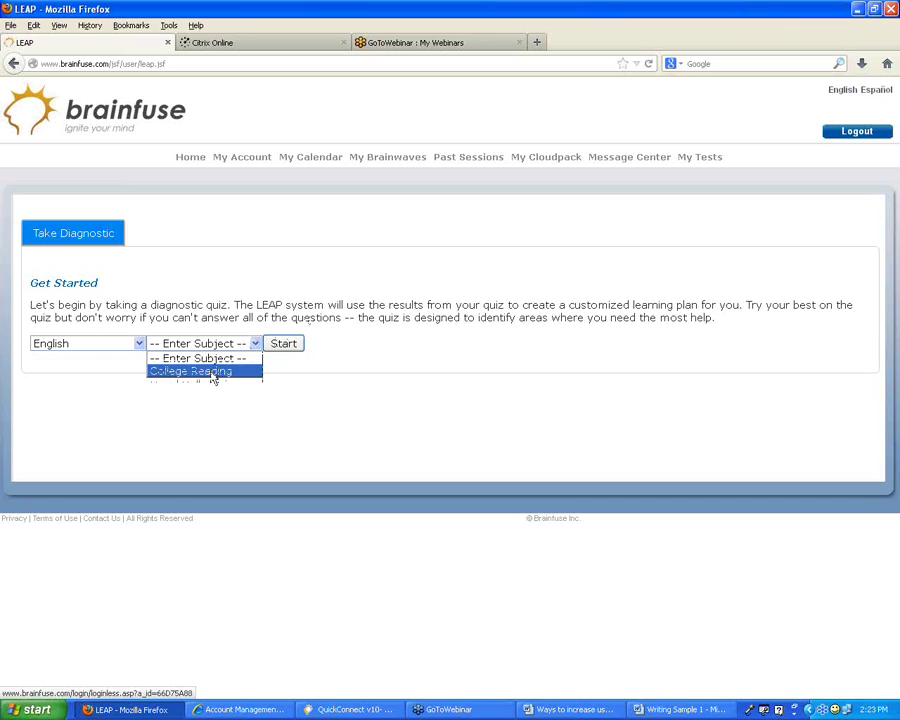
{"action": "left_click", "coordinate": [92, 245]}
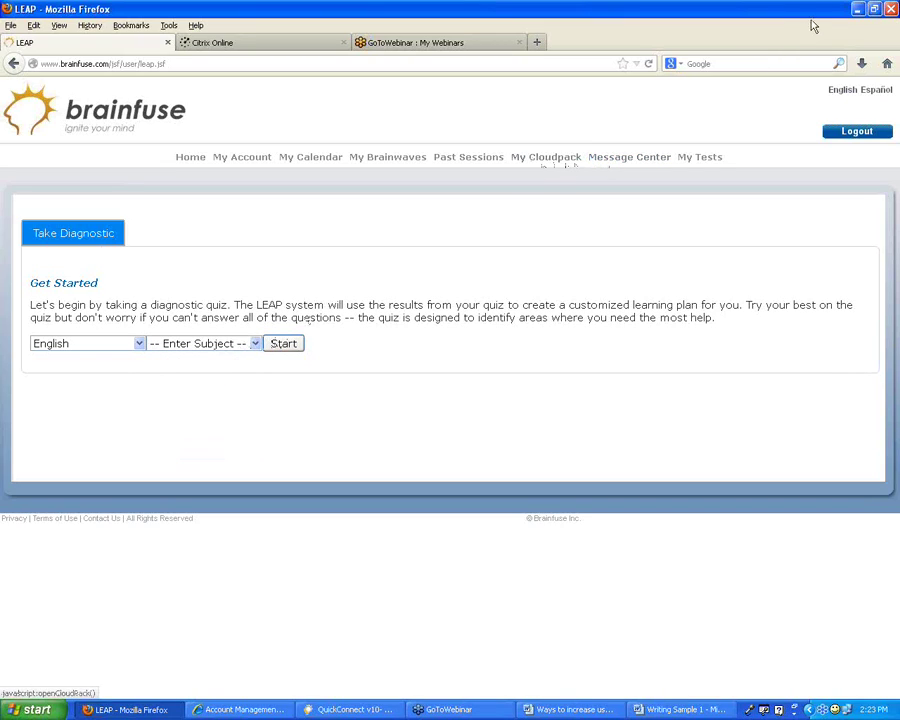
Step: Open ENC 090-Quiz 1 from the queue of assigned tests and start the test
{"action": "left_click", "coordinate": [714, 161]}
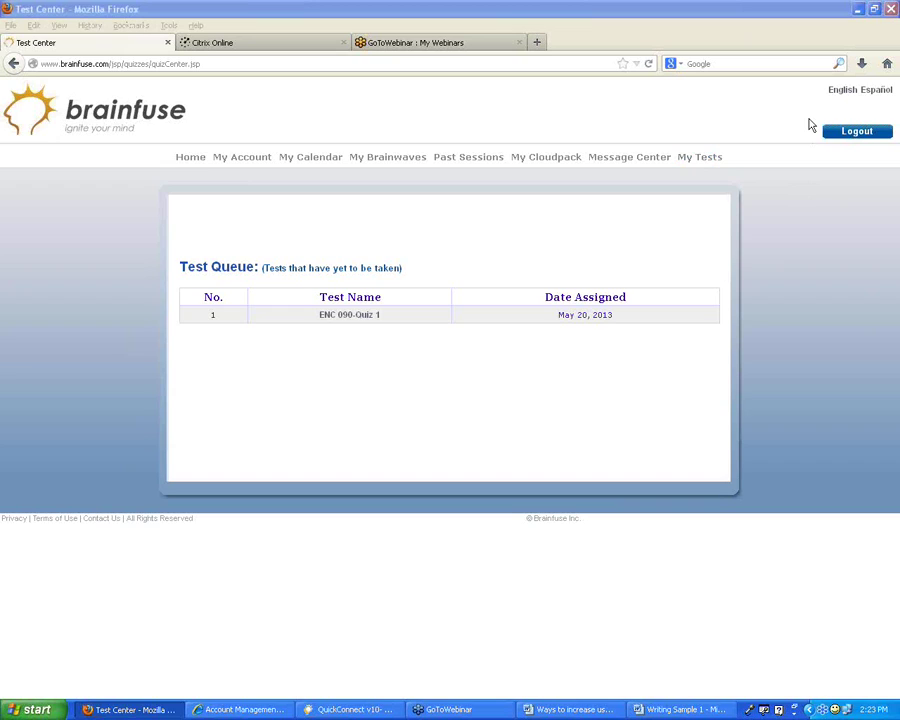
{"action": "left_click", "coordinate": [344, 318]}
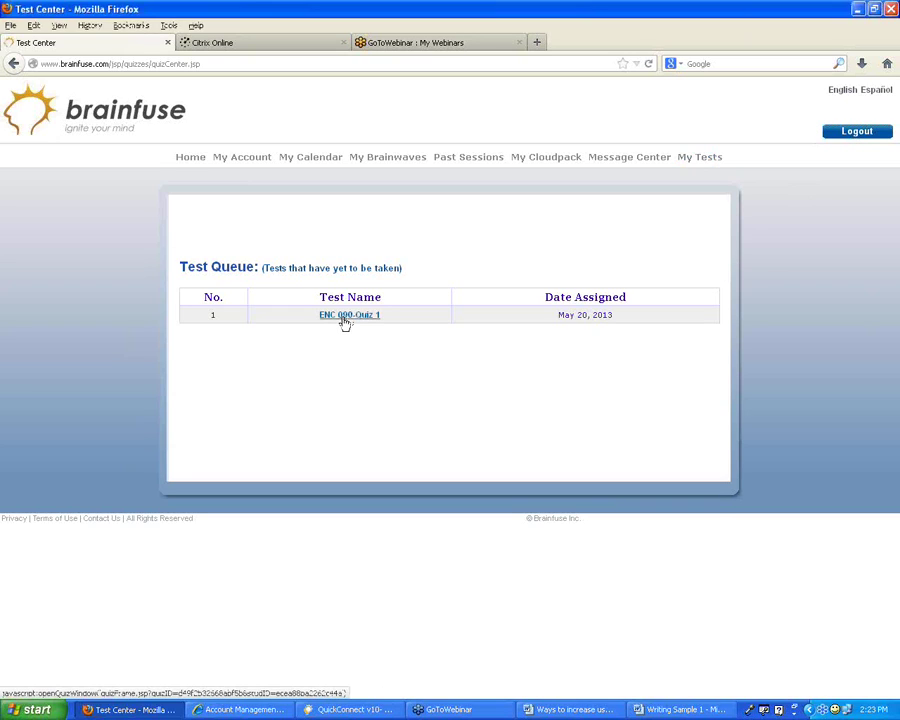
{"action": "left_click_drag", "start_coordinate": [452, 160], "coordinate": [379, 75]}
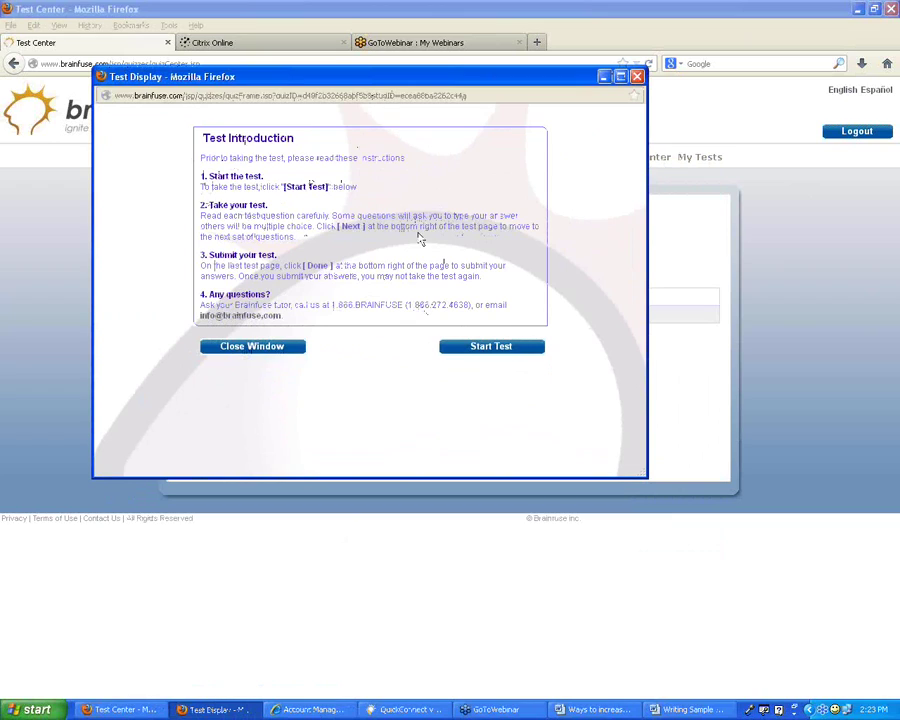
{"action": "left_click", "coordinate": [490, 348]}
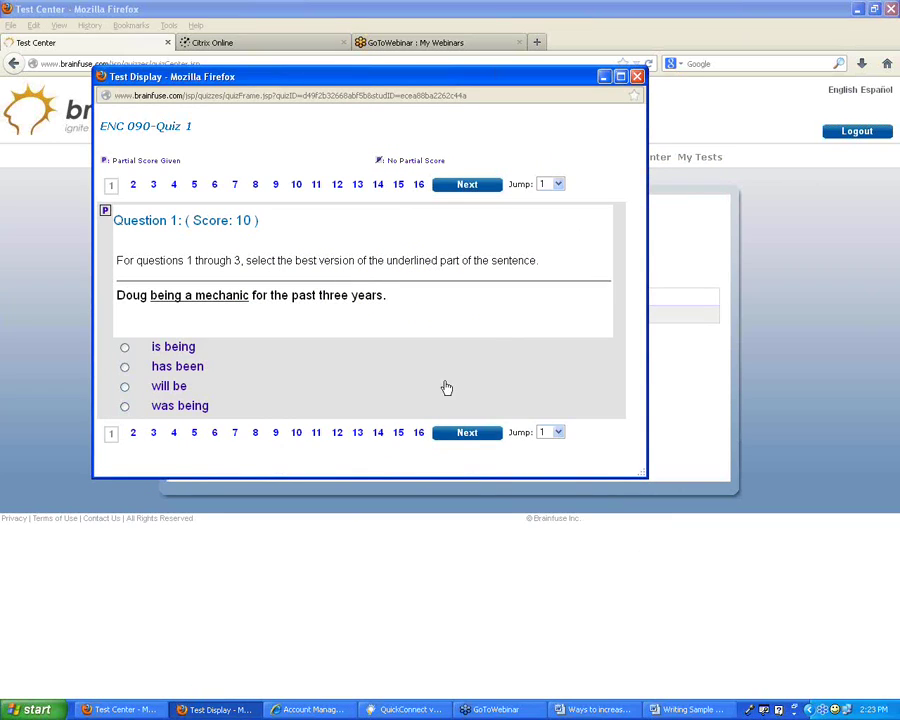
Step: Reposition and enlarge the quiz window, and highlight the instruction text of question 1
{"action": "left_click_drag", "start_coordinate": [441, 76], "coordinate": [389, 62]}
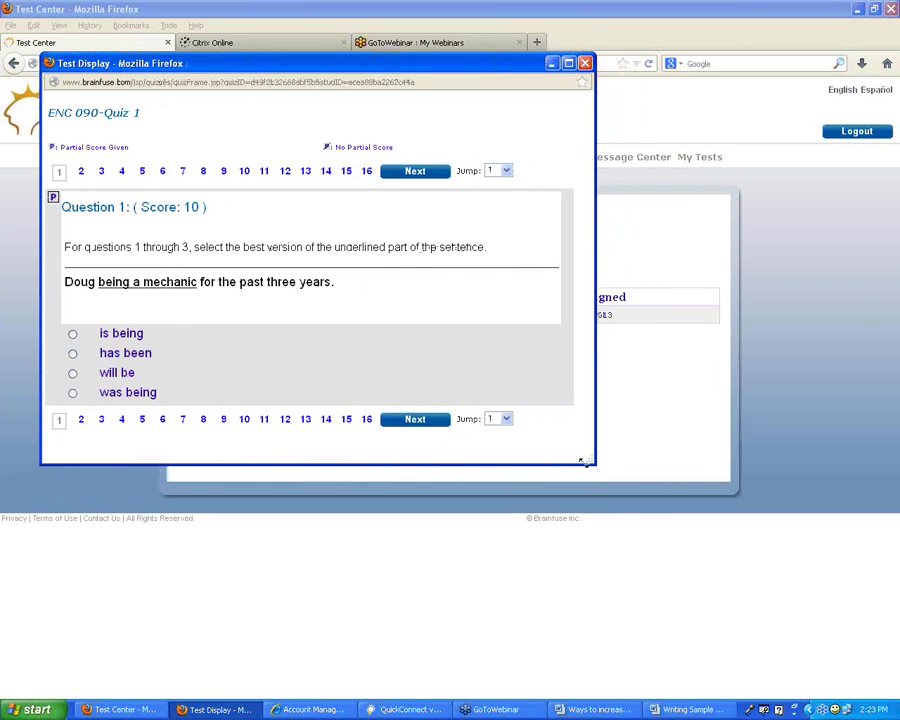
{"action": "left_click_drag", "start_coordinate": [588, 460], "coordinate": [714, 613]}
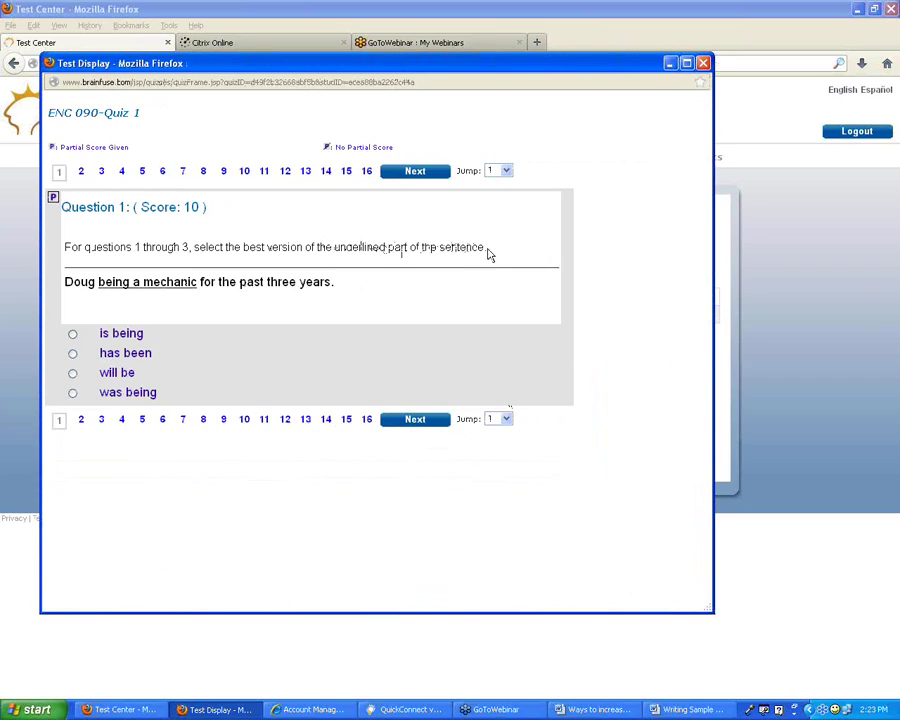
{"action": "left_click_drag", "start_coordinate": [488, 251], "coordinate": [94, 247]}
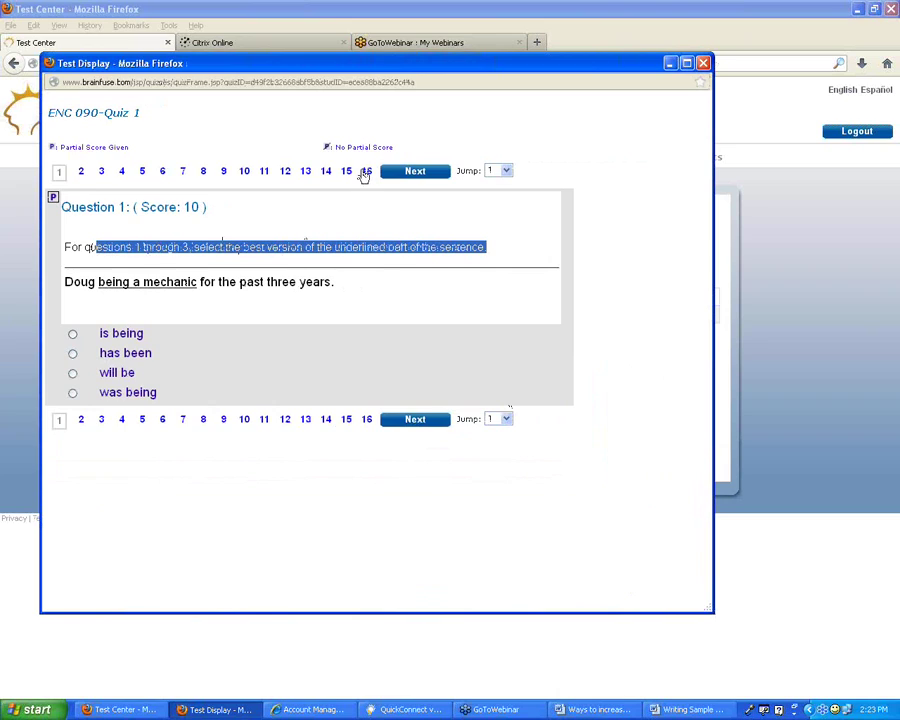
Step: Answer question 20 of the quiz with the first choice and submit the test, closing its window
{"action": "left_click", "coordinate": [367, 174]}
{"action": "left_click", "coordinate": [445, 174]}
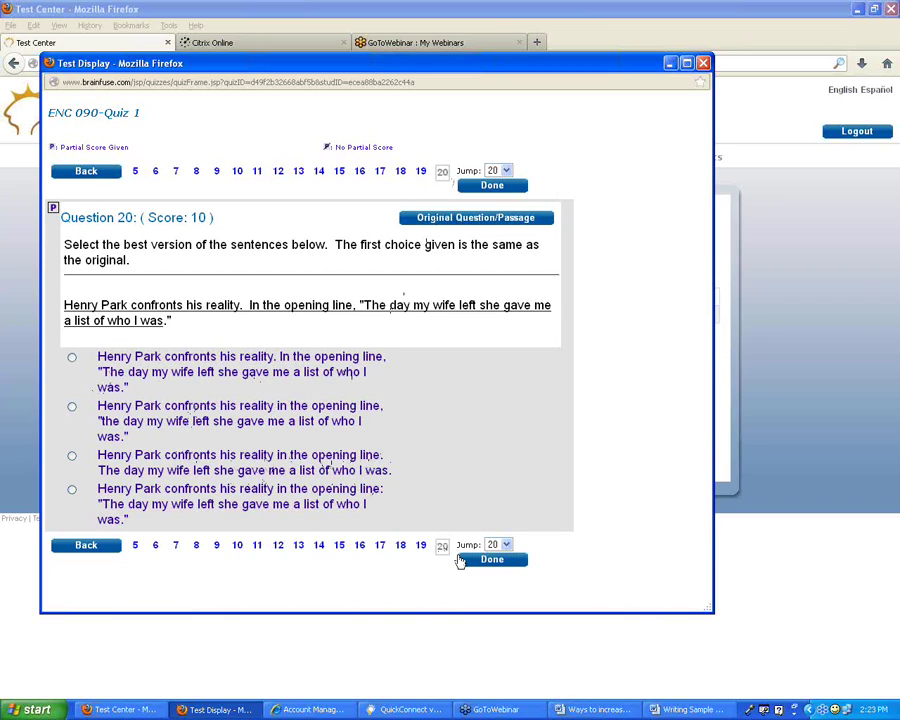
{"action": "left_click", "coordinate": [72, 357]}
{"action": "left_click", "coordinate": [487, 560]}
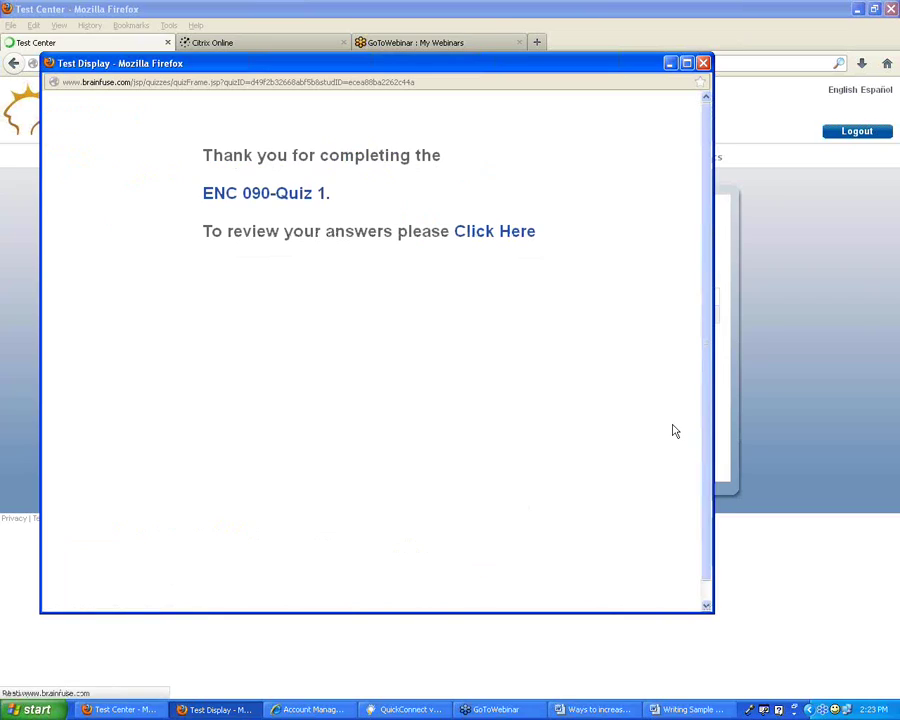
{"action": "left_click", "coordinate": [600, 66]}
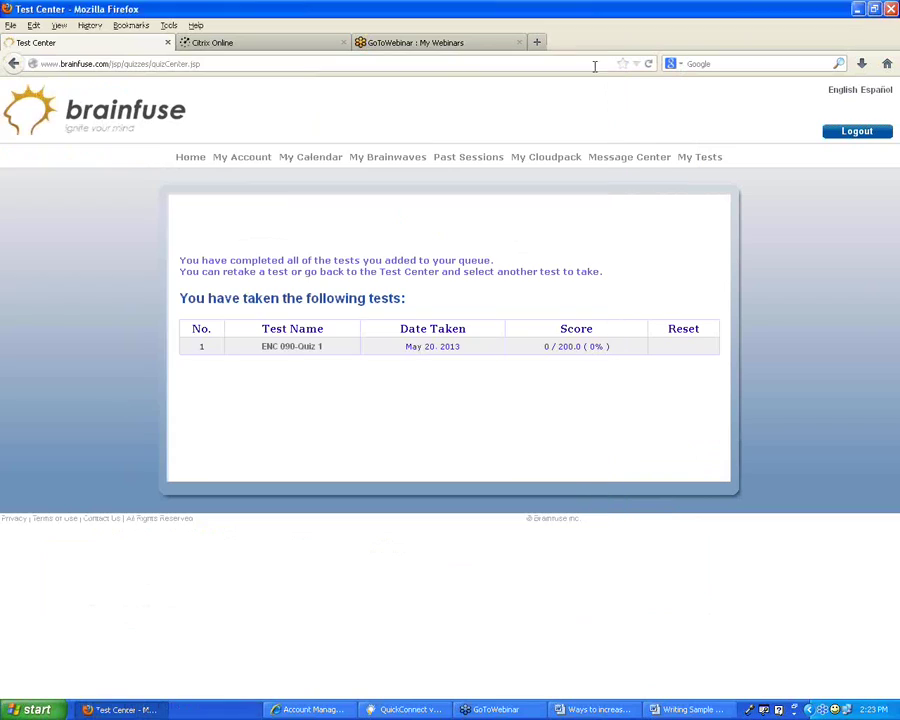
Step: Reopen LEAP from the home page and review the ENC 090-Quiz 1 study plan, highlighting the Subject-Verb Agreement mini quiz
{"action": "left_click", "coordinate": [187, 160]}
{"action": "left_click", "coordinate": [305, 609]}
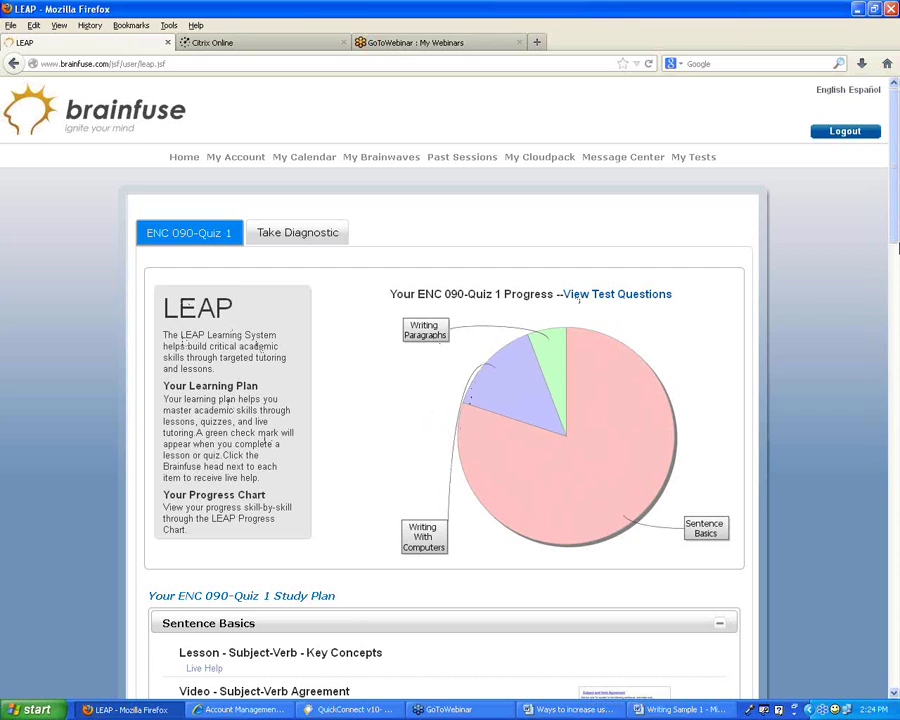
{"action": "left_click_drag", "start_coordinate": [895, 153], "coordinate": [868, 276]}
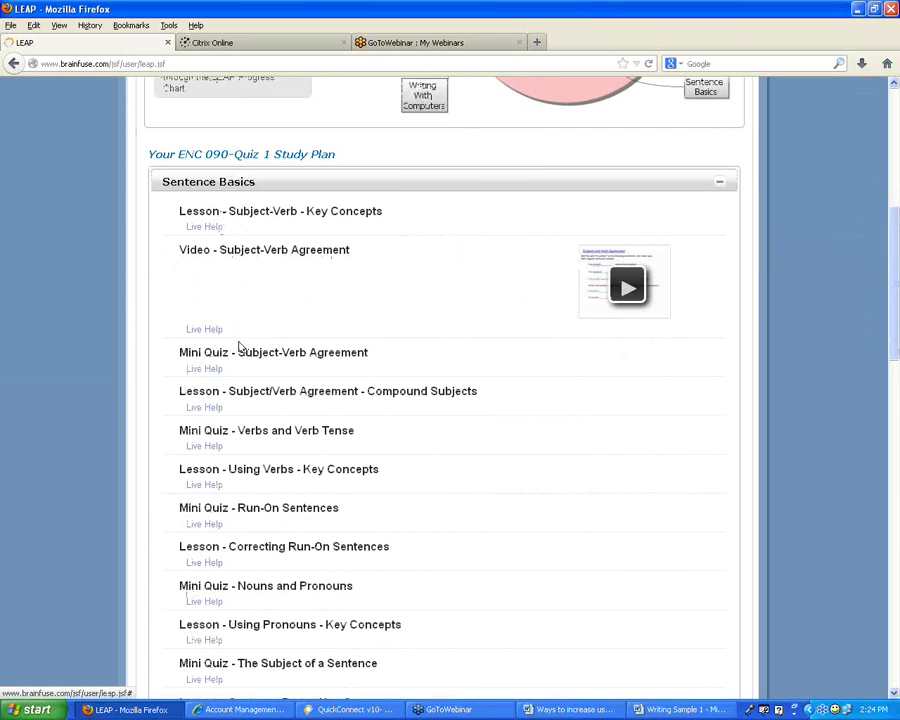
{"action": "left_click_drag", "start_coordinate": [179, 358], "coordinate": [378, 360]}
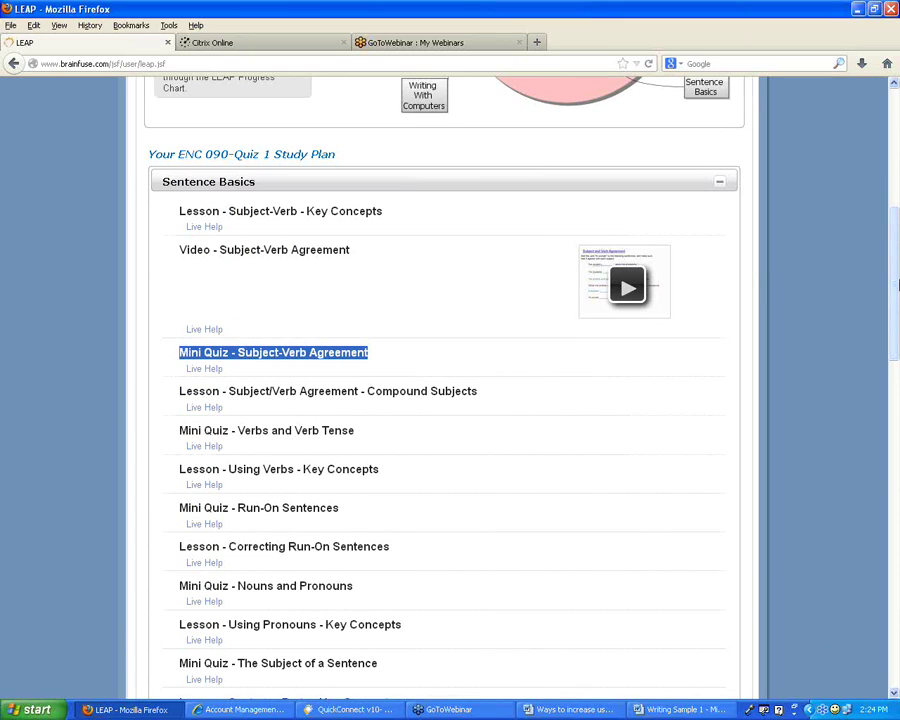
{"action": "scroll", "coordinate": [896, 282], "scroll_direction": "down", "scroll_amount": 1}
{"action": "mouse_move", "coordinate": [896, 282]}
{"action": "left_mouse_down"}
{"action": "mouse_move", "coordinate": [897, 615]}
{"action": "mouse_move", "coordinate": [897, 280]}
{"action": "left_mouse_up"}
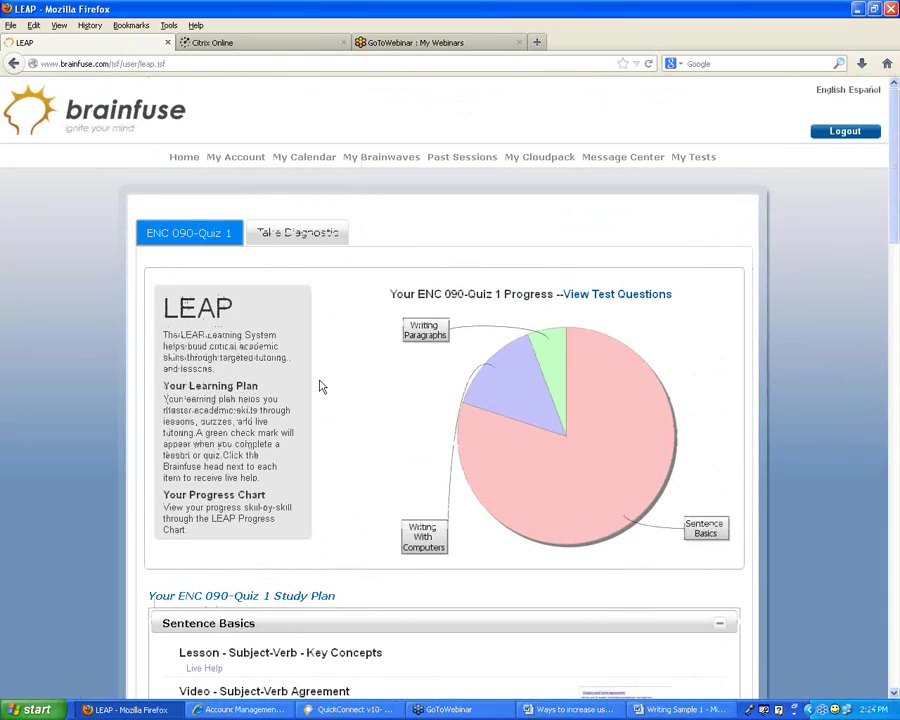
Step: View the topics for taking another LEAP diagnostic and return to the home page
{"action": "left_click", "coordinate": [287, 233]}
{"action": "left_click", "coordinate": [95, 343]}
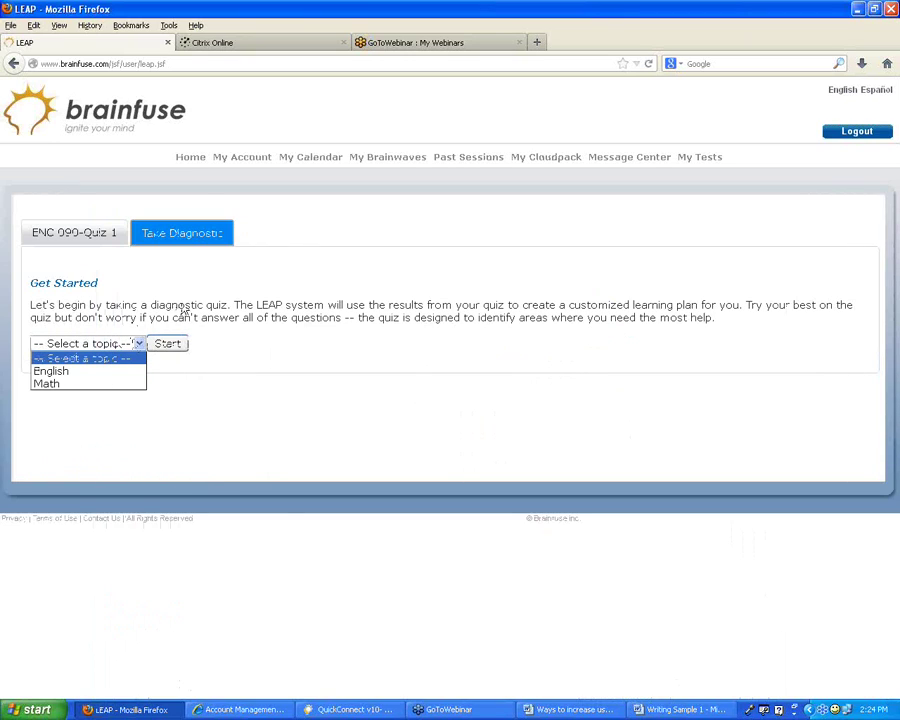
{"action": "left_click", "coordinate": [190, 158]}
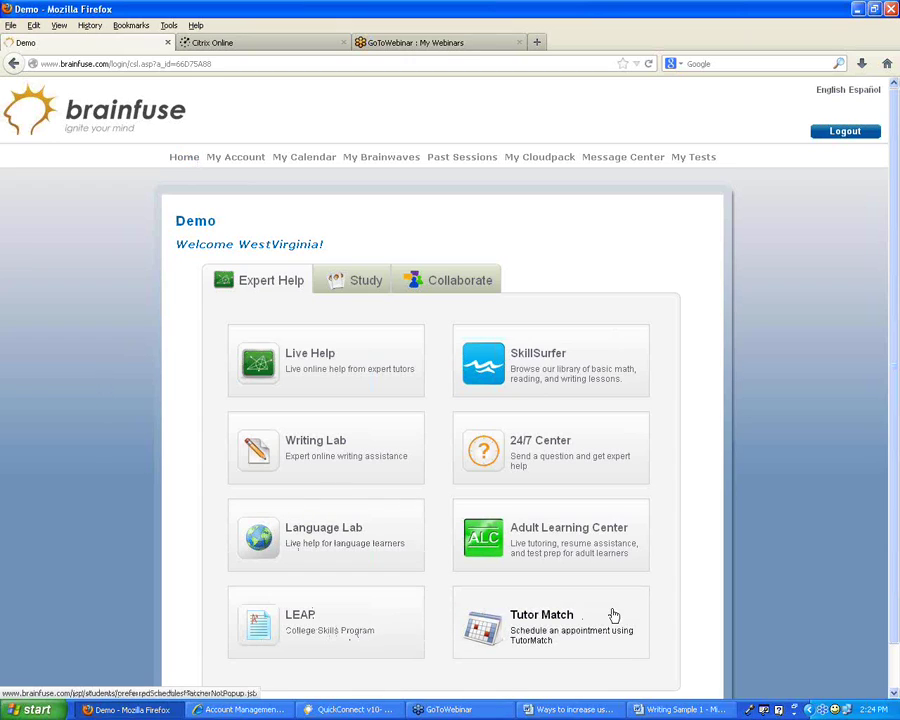
Step: Open FlashBulb from the Study services, examine its flashcard categories, and go back to the home page
{"action": "scroll", "coordinate": [676, 633], "scroll_direction": "down", "scroll_amount": 1}
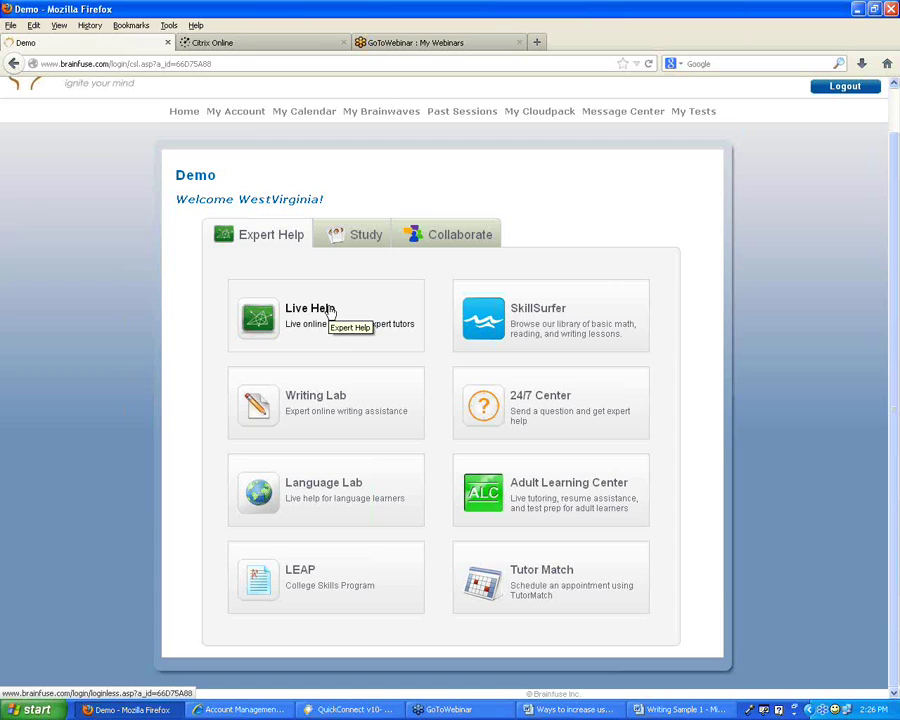
{"action": "left_click", "coordinate": [362, 236]}
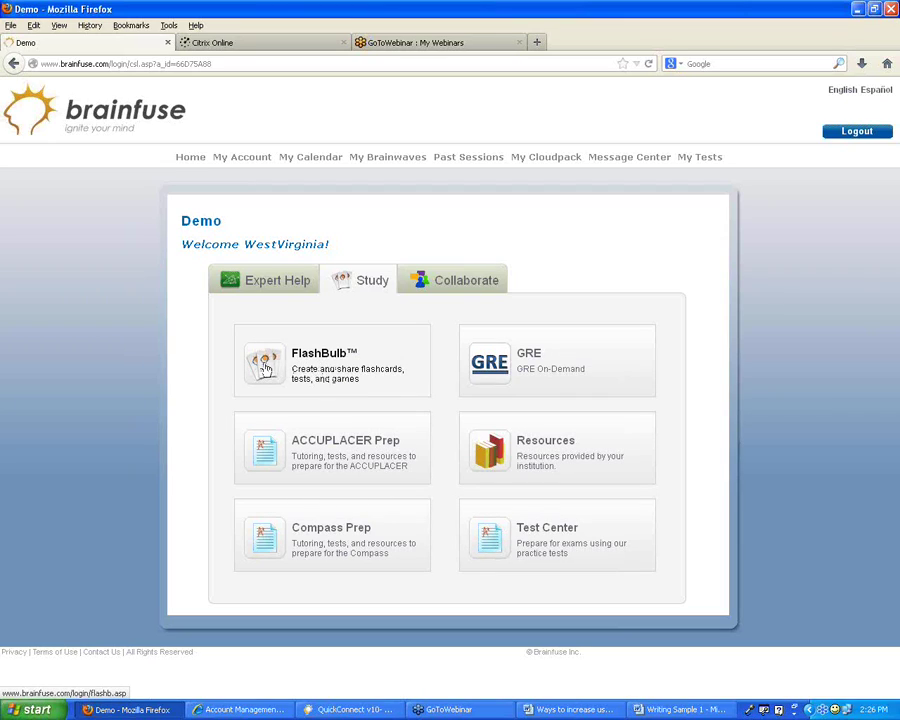
{"action": "left_click", "coordinate": [325, 369]}
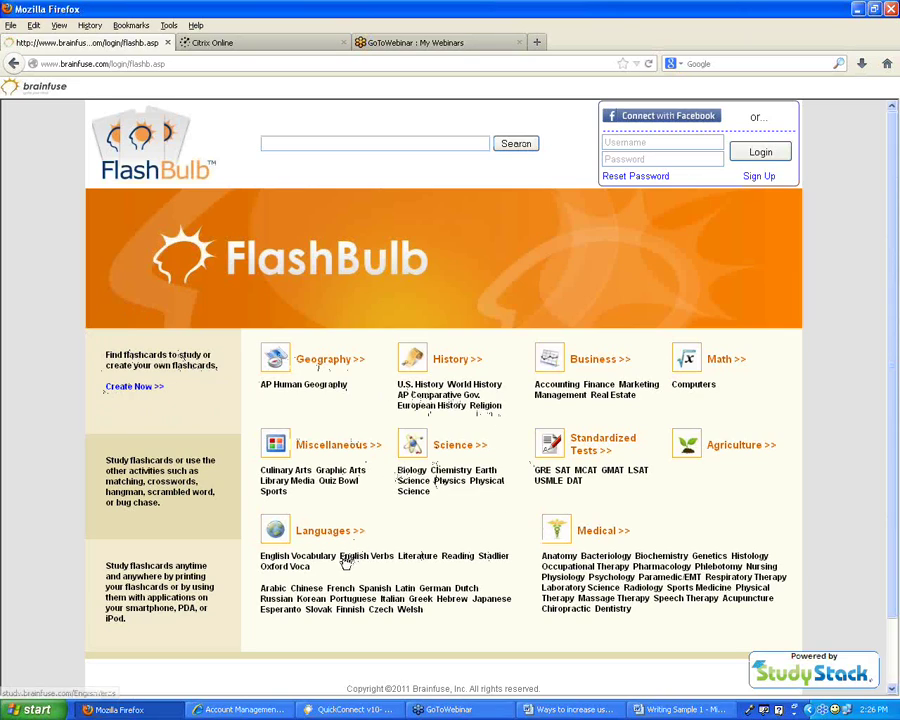
{"action": "left_click", "coordinate": [305, 560]}
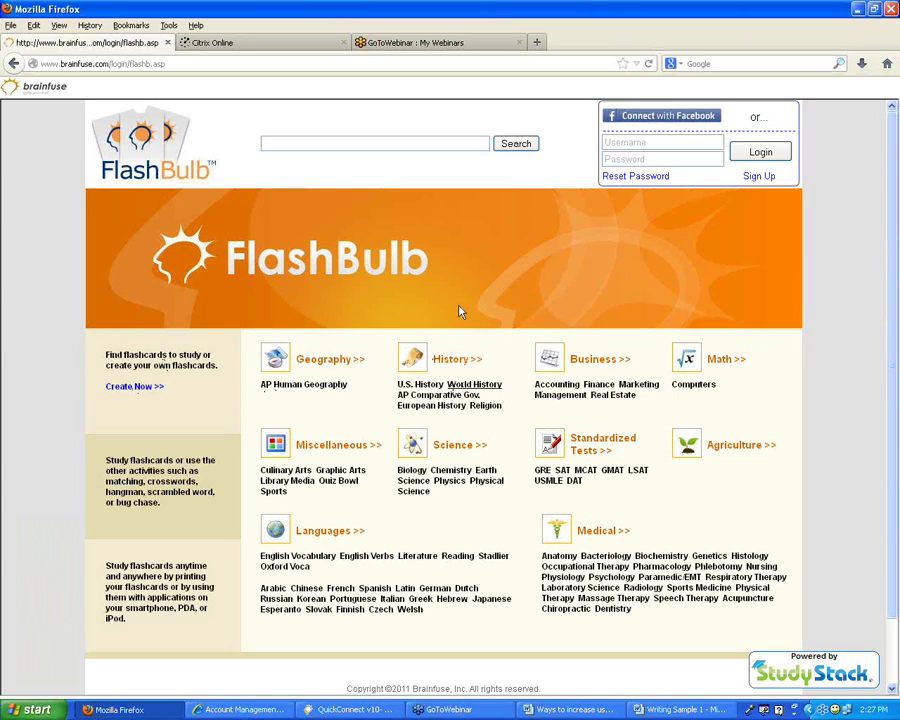
{"action": "left_click", "coordinate": [12, 62]}
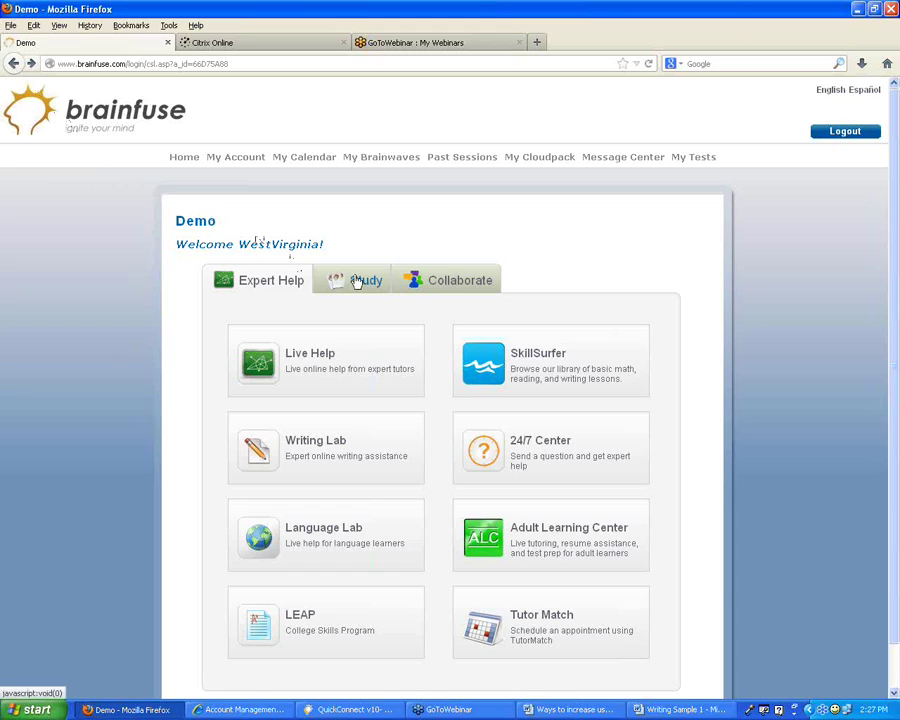
Step: Open GRE On-Demand from the Study services, set the Live Help subject to GRE Math, and return home without connecting
{"action": "left_click", "coordinate": [357, 281]}
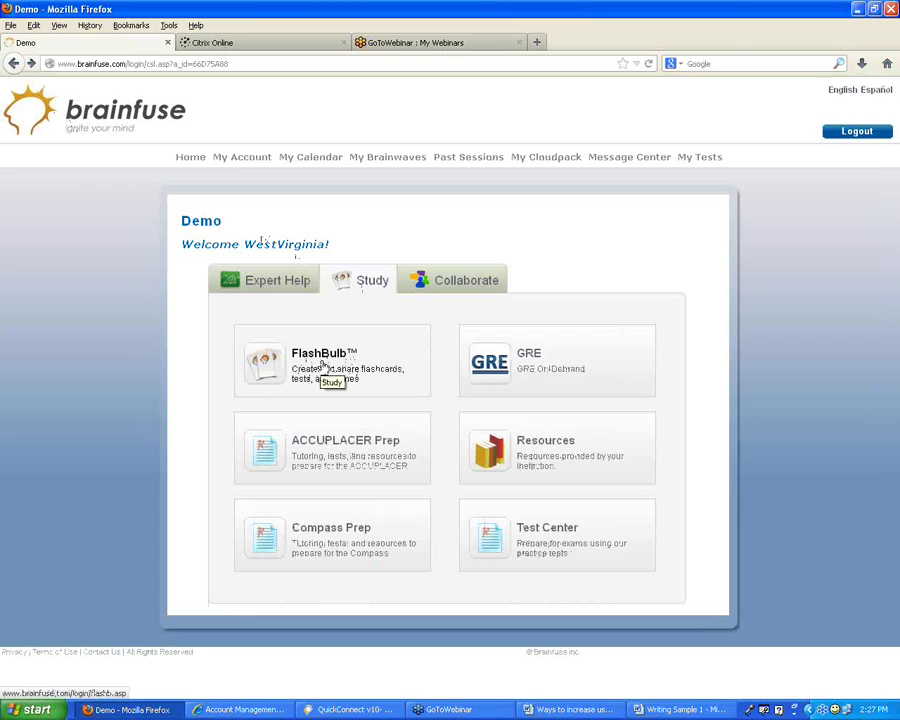
{"action": "left_click", "coordinate": [549, 375]}
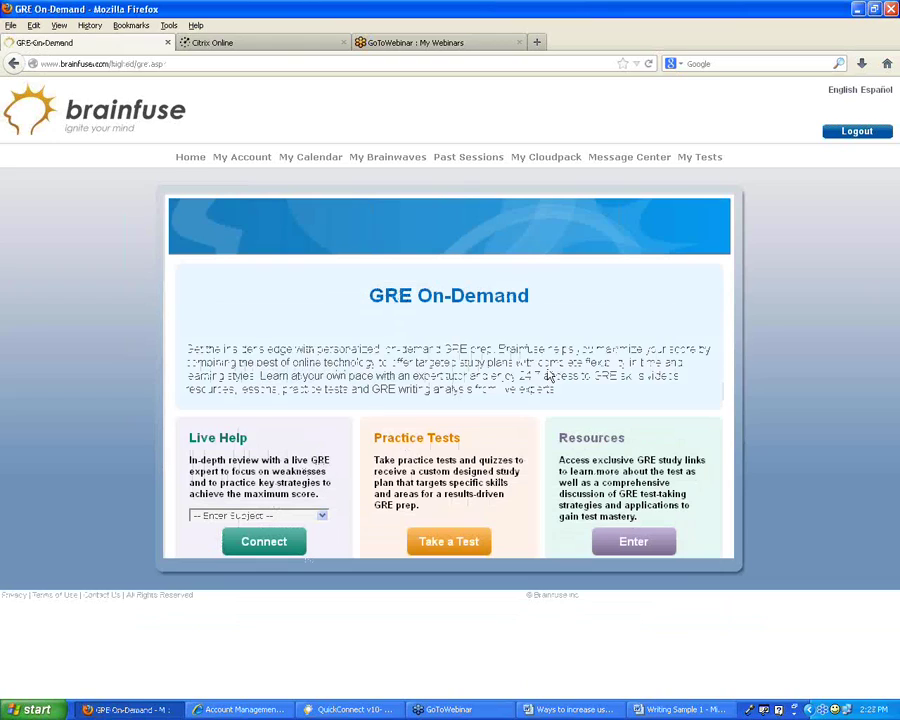
{"action": "left_click", "coordinate": [303, 517]}
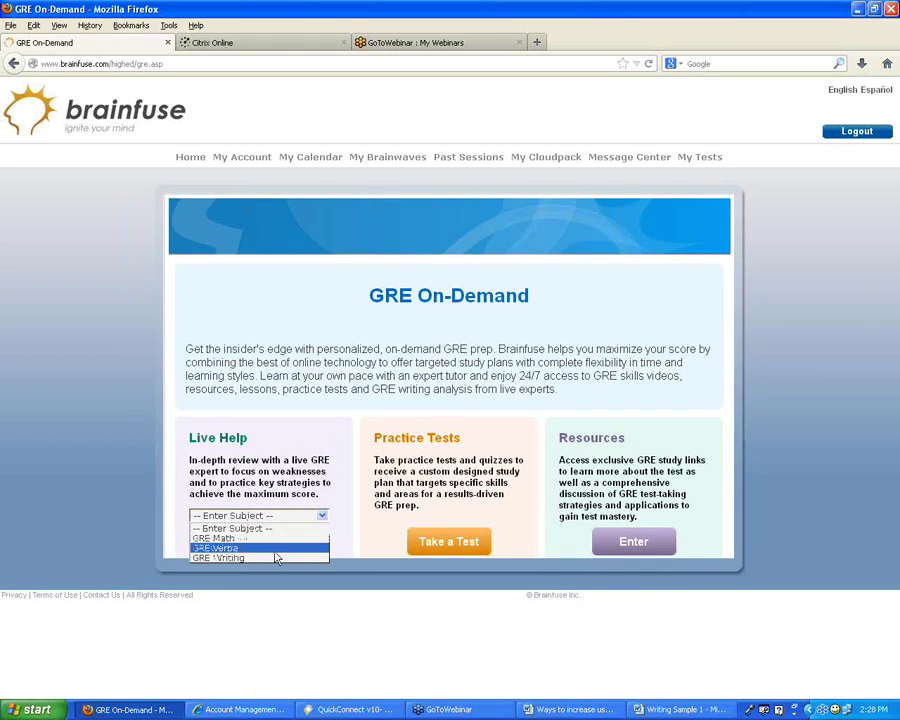
{"action": "left_click", "coordinate": [267, 539]}
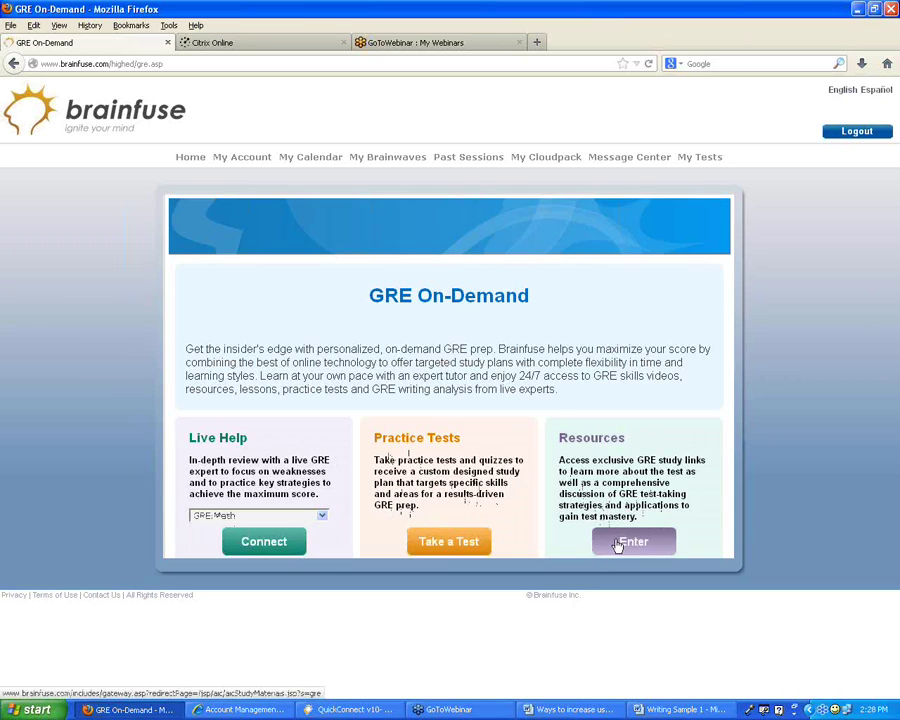
{"action": "left_click", "coordinate": [190, 157]}
Step: Open ACCUPLACER Prep from the Study services, look over its resources, and go back to the home page
{"action": "left_click", "coordinate": [362, 285]}
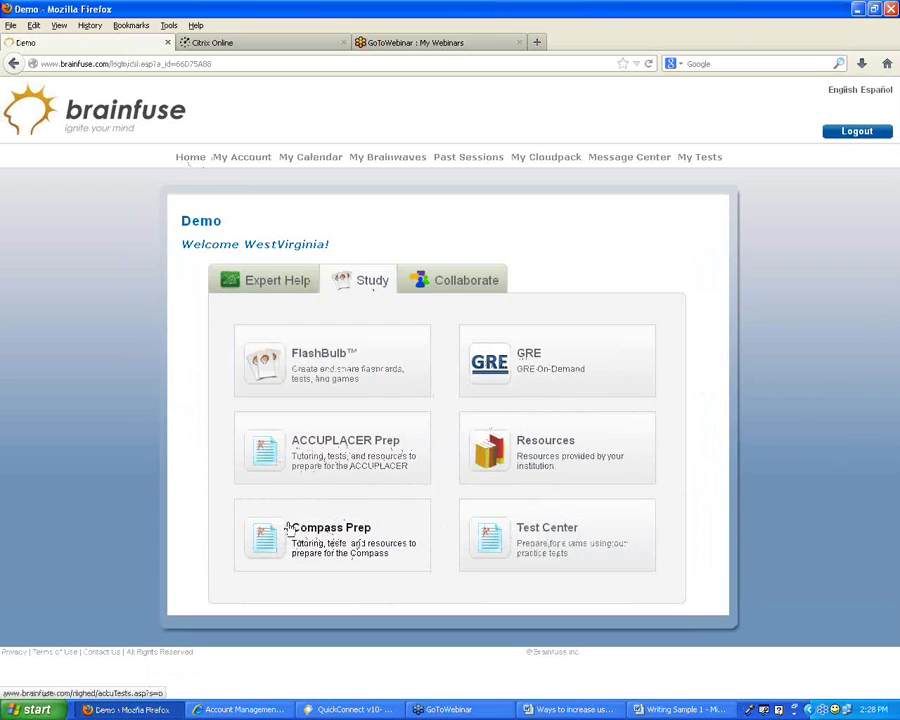
{"action": "left_click", "coordinate": [323, 463]}
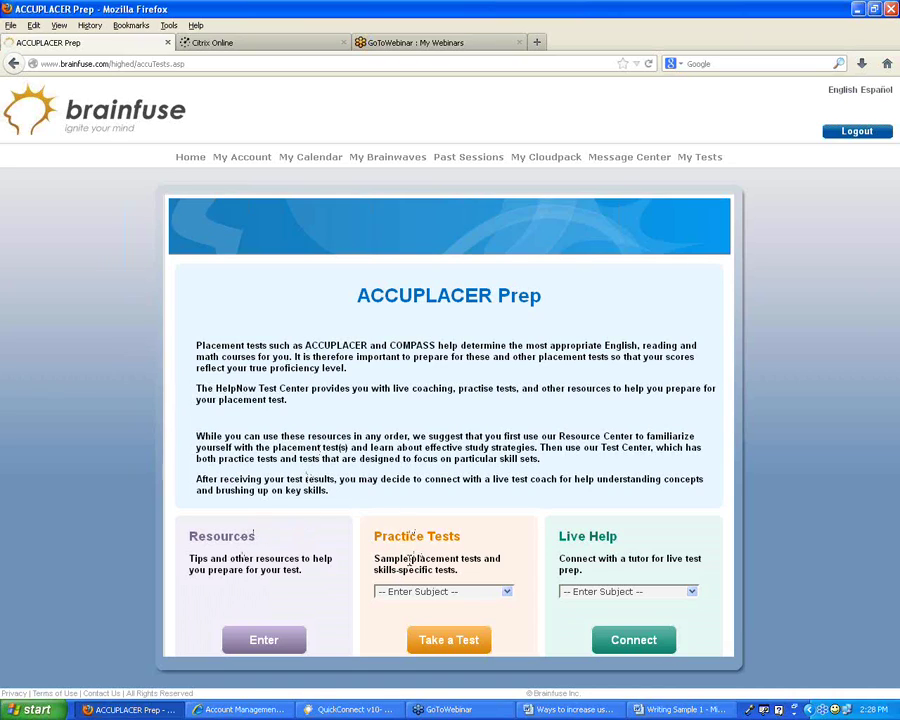
{"action": "left_click", "coordinate": [10, 64]}
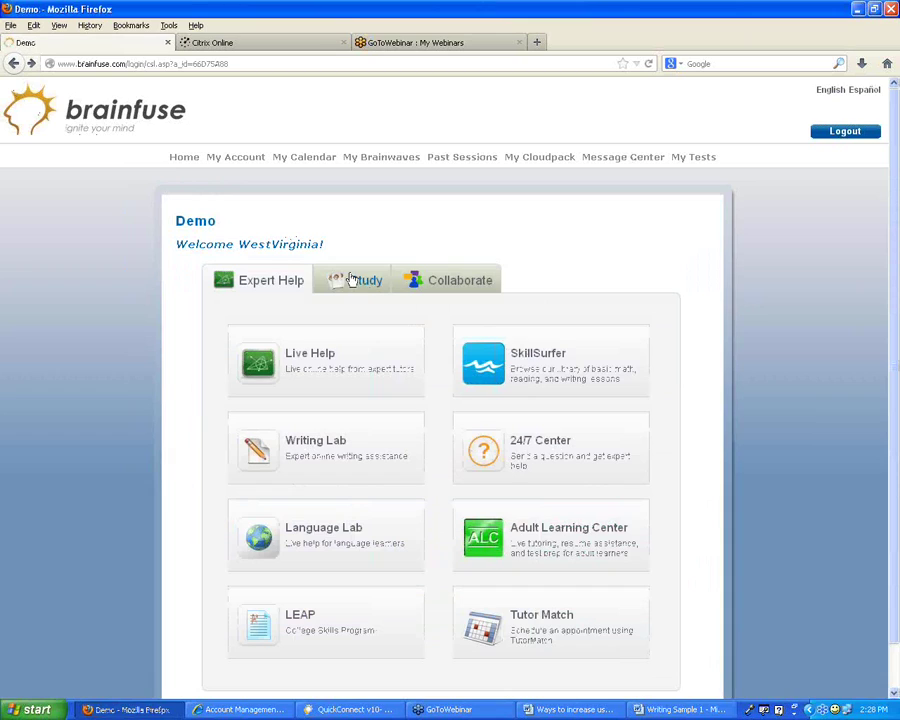
Step: Open the Test Center from the Study services
{"action": "left_click", "coordinate": [366, 284]}
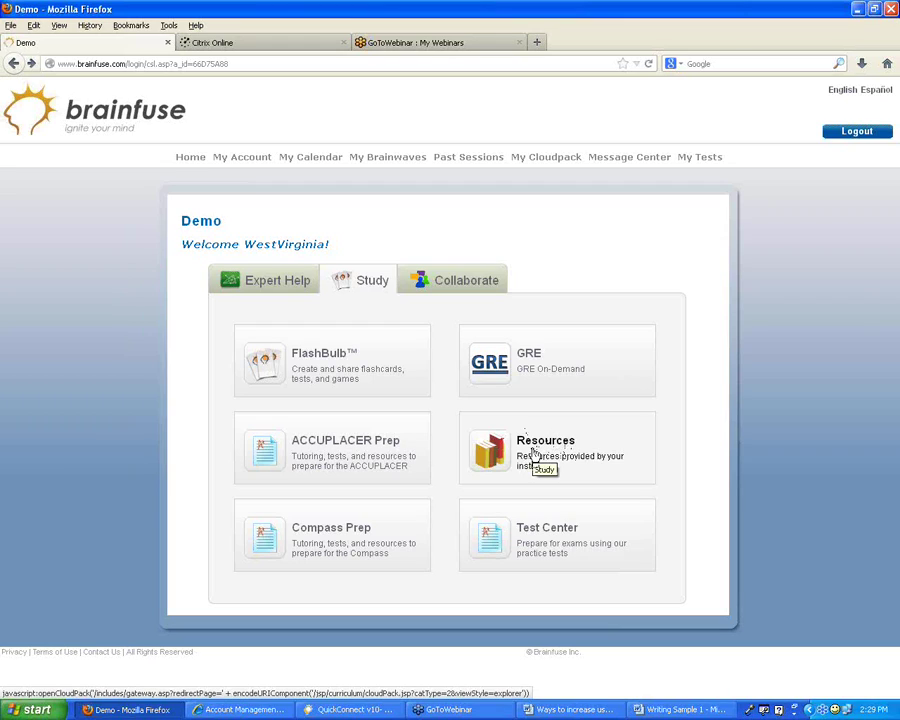
{"action": "left_click", "coordinate": [559, 539]}
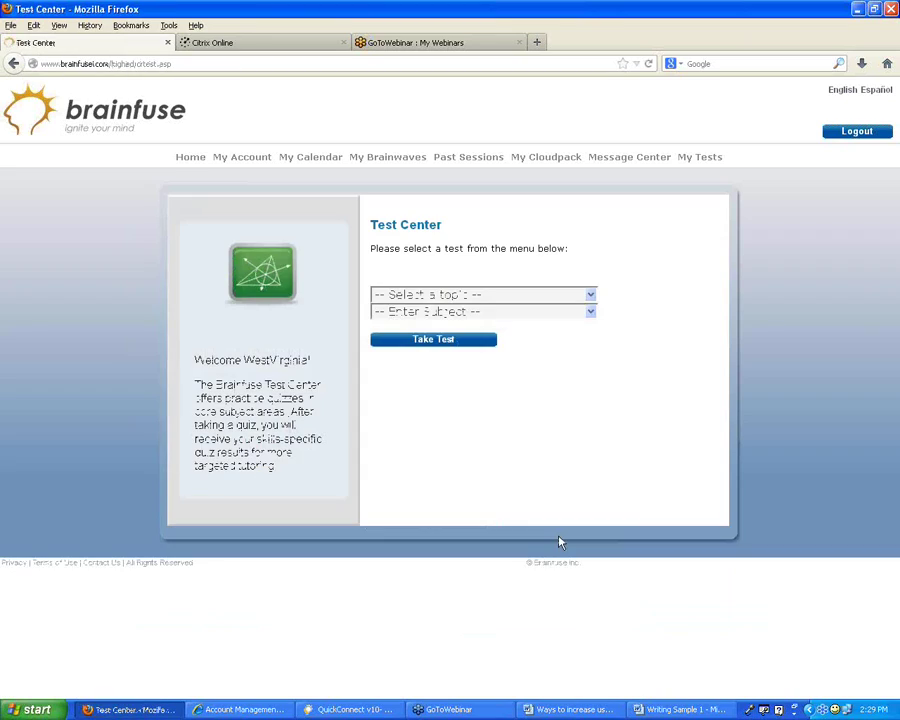
Step: Set the test topic to English, review its subjects, and select Reading
{"action": "left_click", "coordinate": [570, 298]}
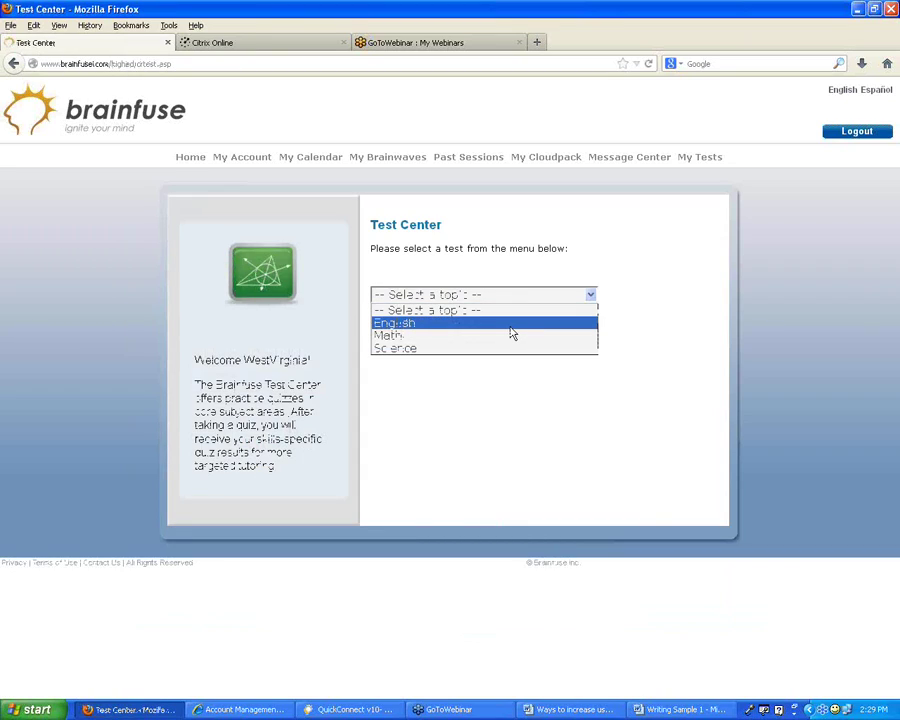
{"action": "left_click", "coordinate": [464, 326]}
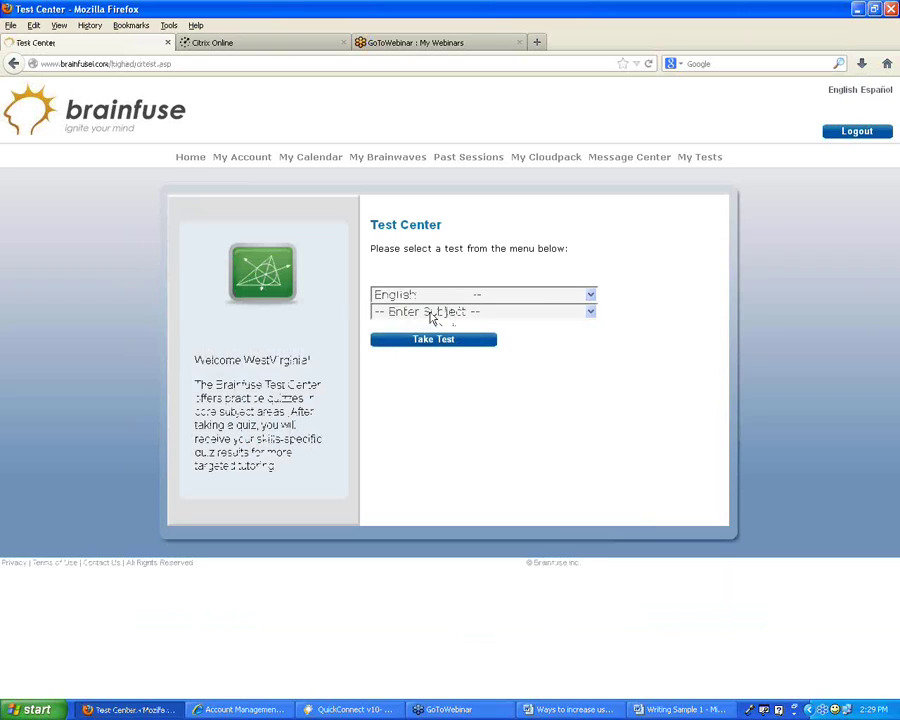
{"action": "left_click", "coordinate": [433, 311]}
{"action": "key", "text": "Up"}
{"action": "key", "text": "Up"}
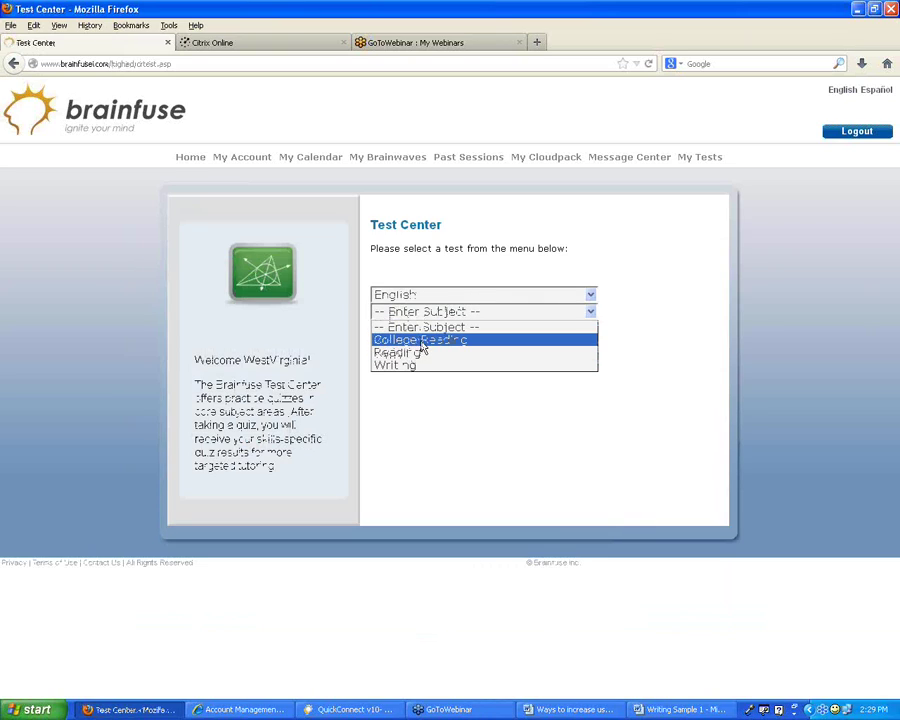
{"action": "key", "text": "Down"}
{"action": "key", "text": "Return"}
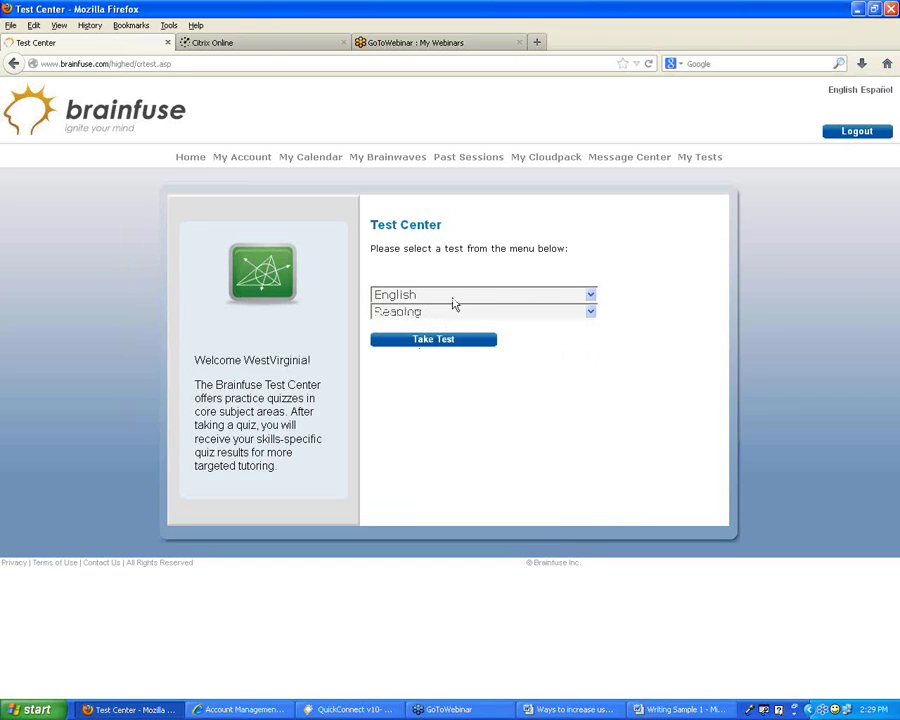
Step: Switch the test topic to Math and look over the subjects offered for it
{"action": "left_click", "coordinate": [447, 296]}
{"action": "left_click", "coordinate": [438, 332]}
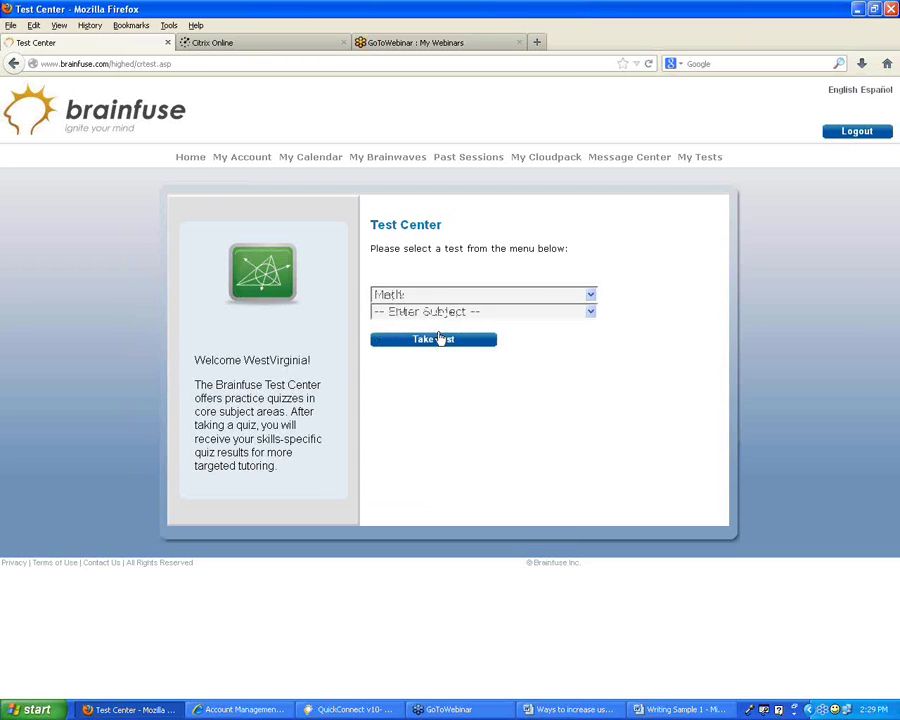
{"action": "left_click", "coordinate": [439, 314]}
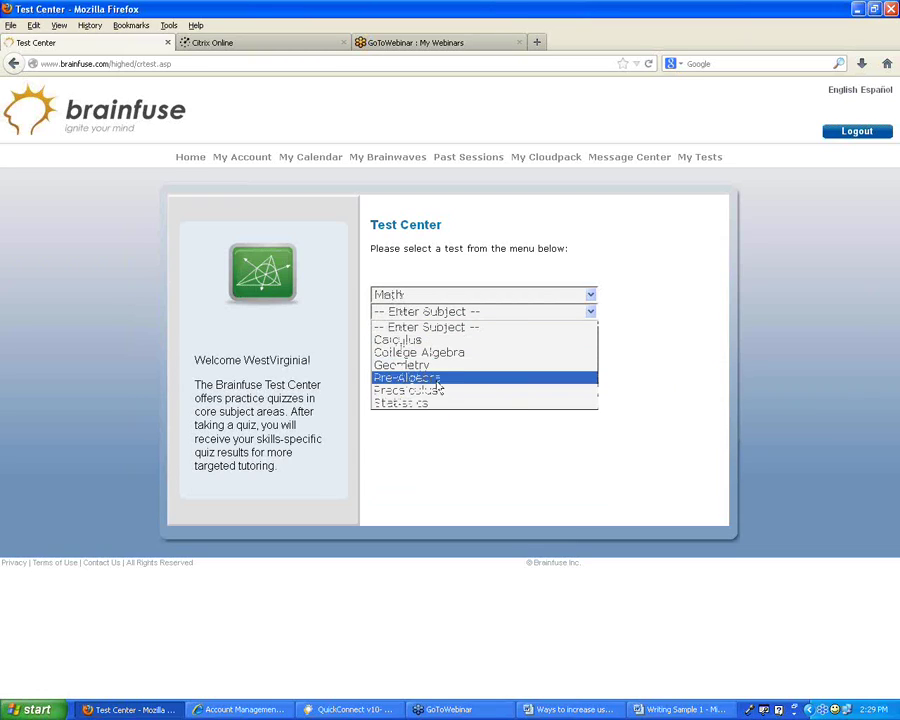
{"action": "left_click", "coordinate": [451, 312]}
Step: Switch the test topic to Science, look over its subjects, and go back to the Study services
{"action": "left_click", "coordinate": [454, 297]}
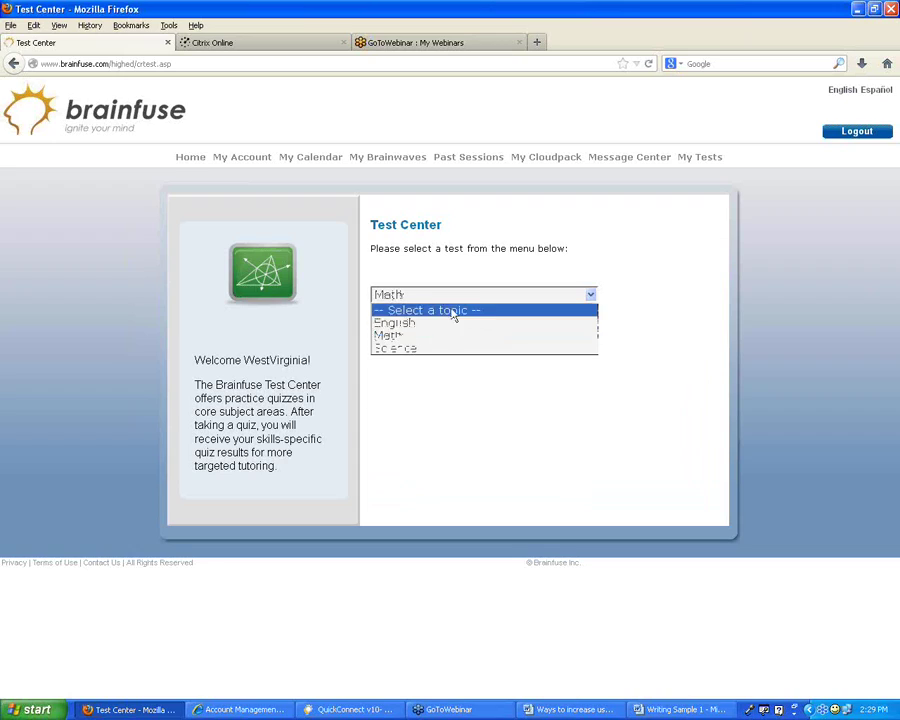
{"action": "left_click", "coordinate": [436, 347]}
{"action": "left_click", "coordinate": [455, 312]}
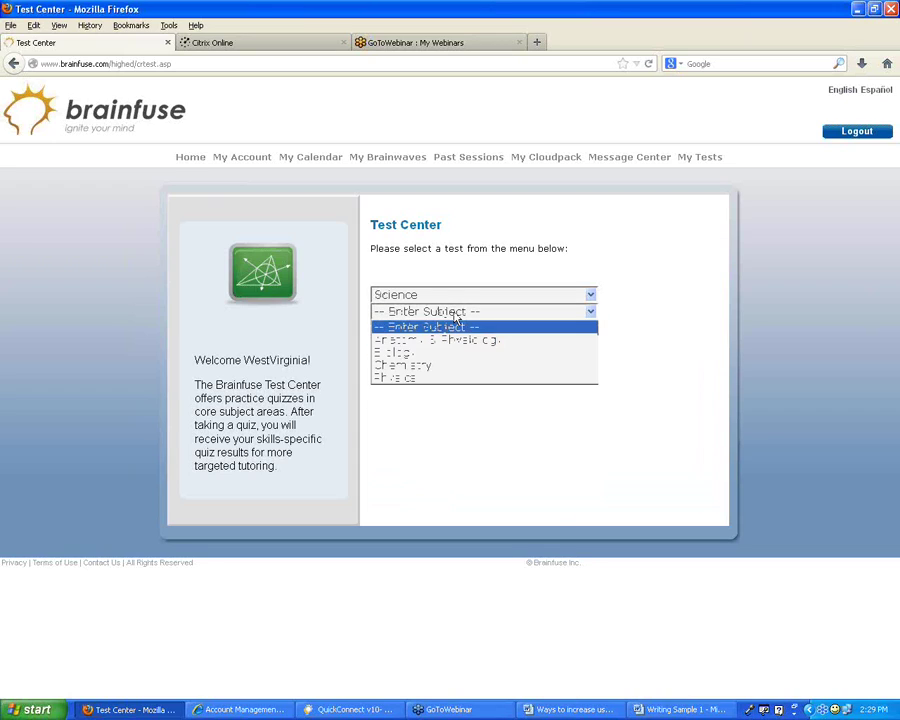
{"action": "left_click", "coordinate": [412, 365]}
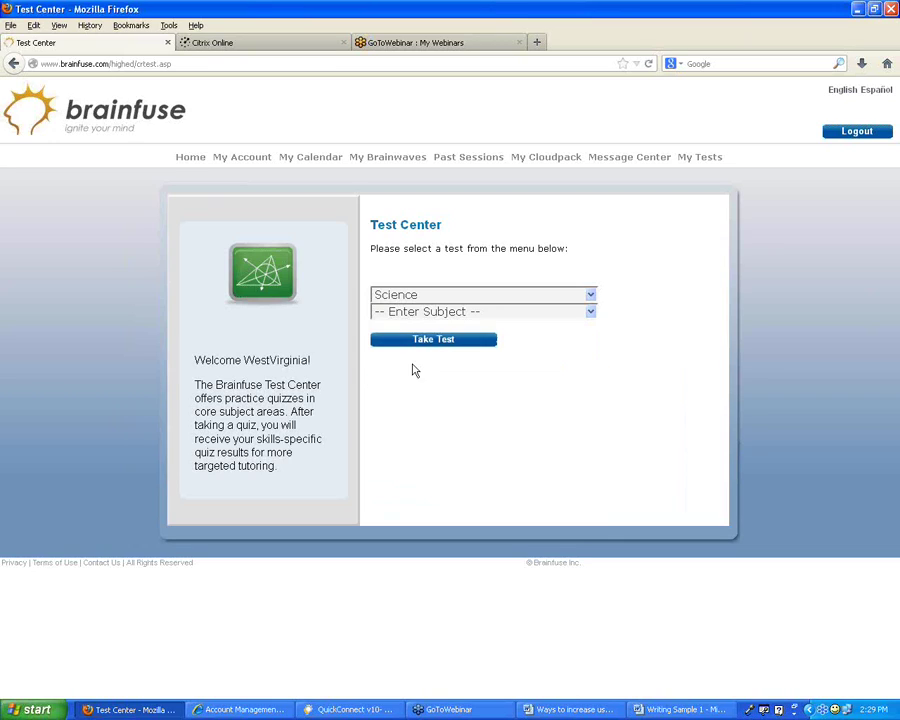
{"action": "left_click", "coordinate": [193, 160]}
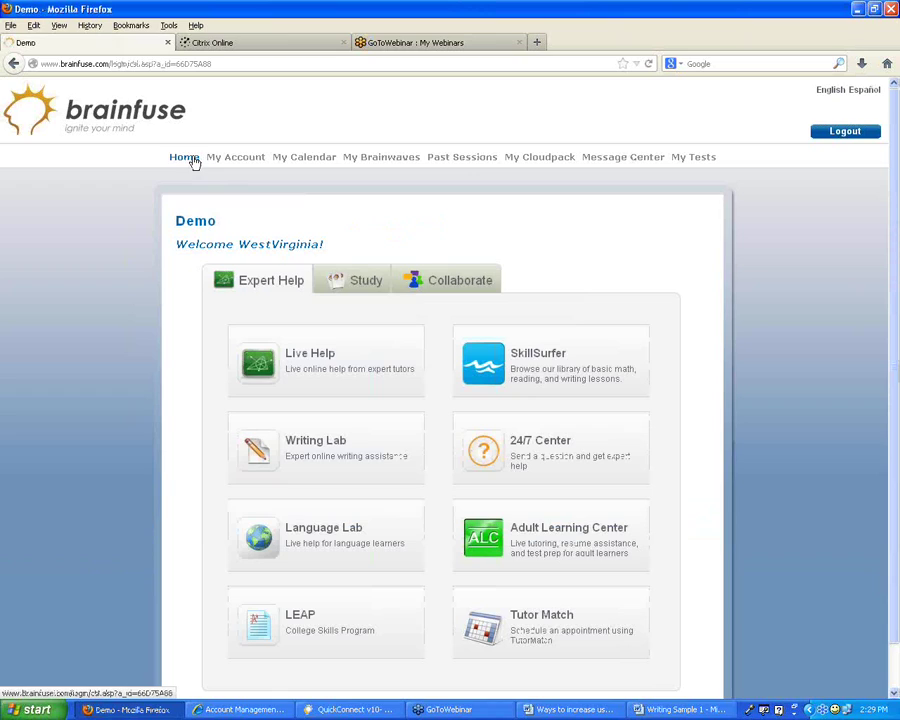
{"action": "left_click", "coordinate": [348, 272]}
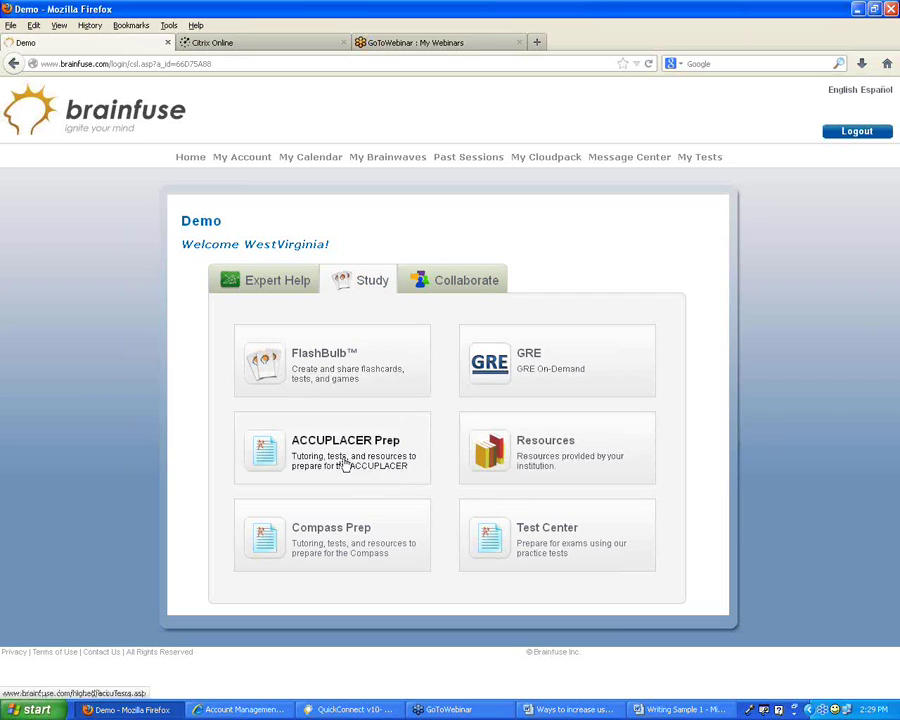
Step: Open MEET from the Collaborate services, look over its meeting form and the calendar page, and return to the home page
{"action": "left_click", "coordinate": [452, 284]}
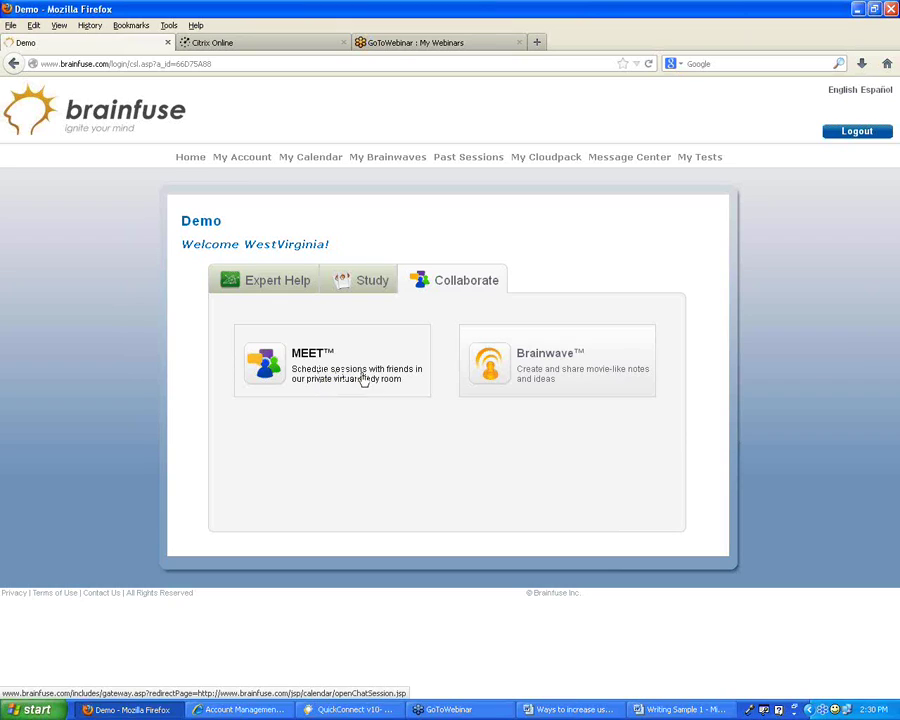
{"action": "left_click", "coordinate": [334, 371]}
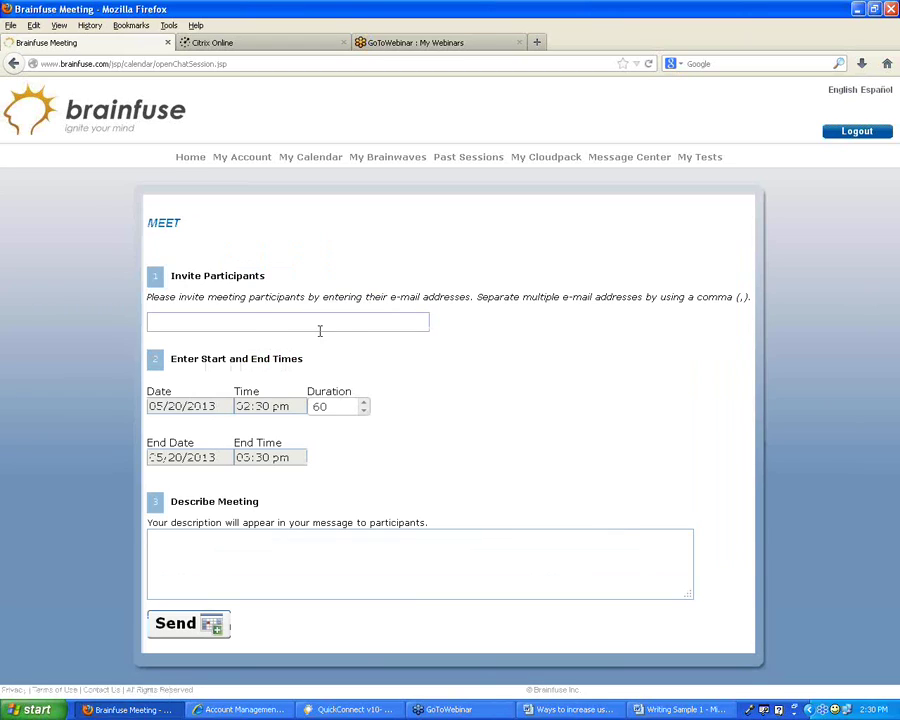
{"action": "left_click", "coordinate": [189, 319]}
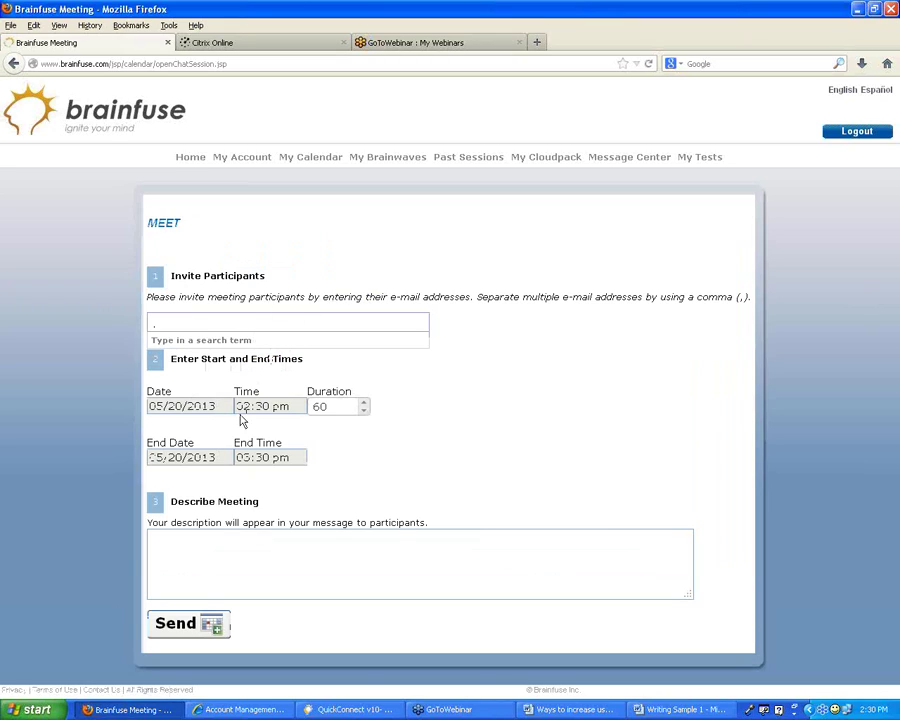
{"action": "left_click", "coordinate": [213, 566]}
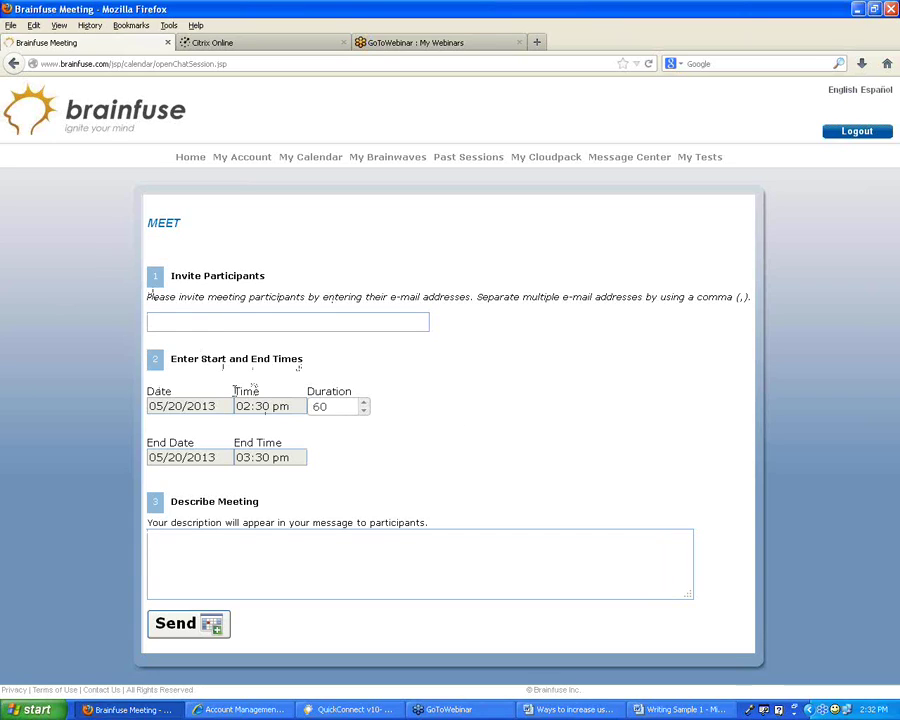
{"action": "left_click", "coordinate": [325, 164]}
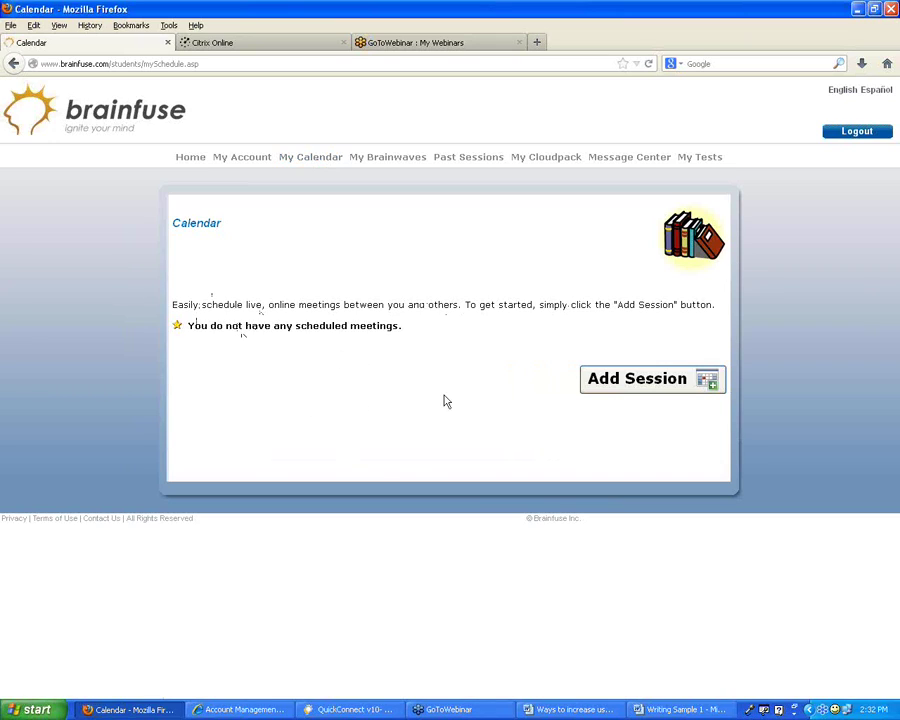
{"action": "left_click", "coordinate": [198, 165]}
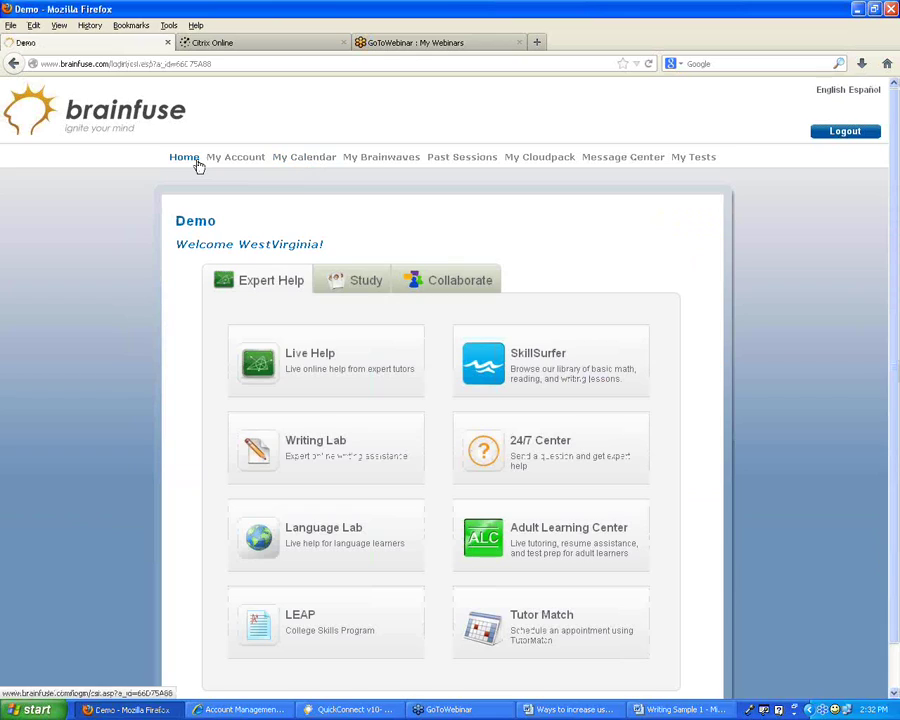
Step: Open Brainwave from the Collaborate services and begin recording a new Brainwave, activating the Java plugin for the notepad
{"action": "left_click", "coordinate": [448, 284]}
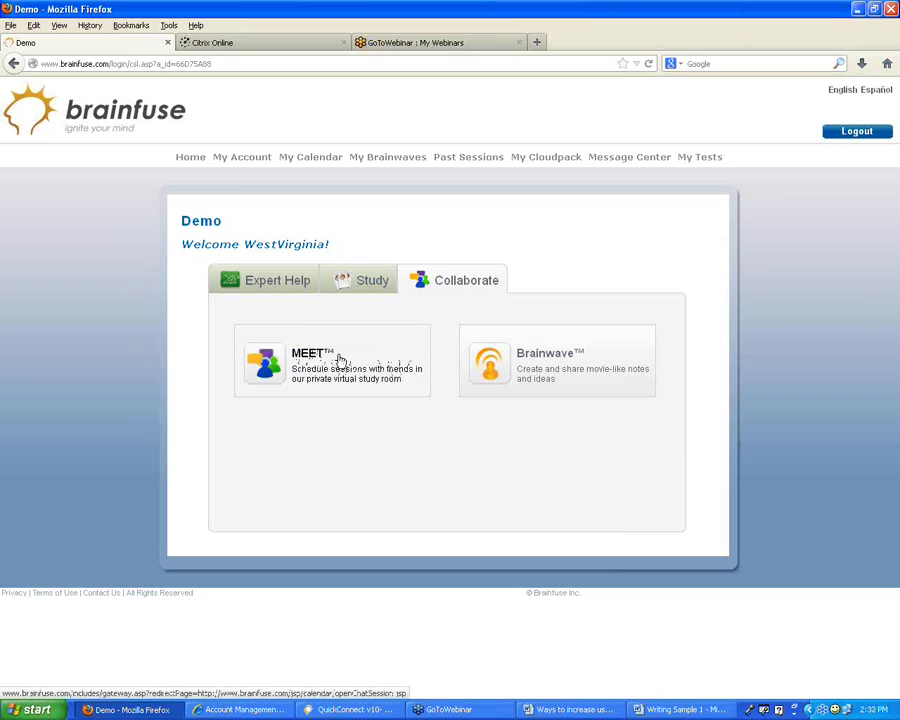
{"action": "left_click", "coordinate": [531, 370]}
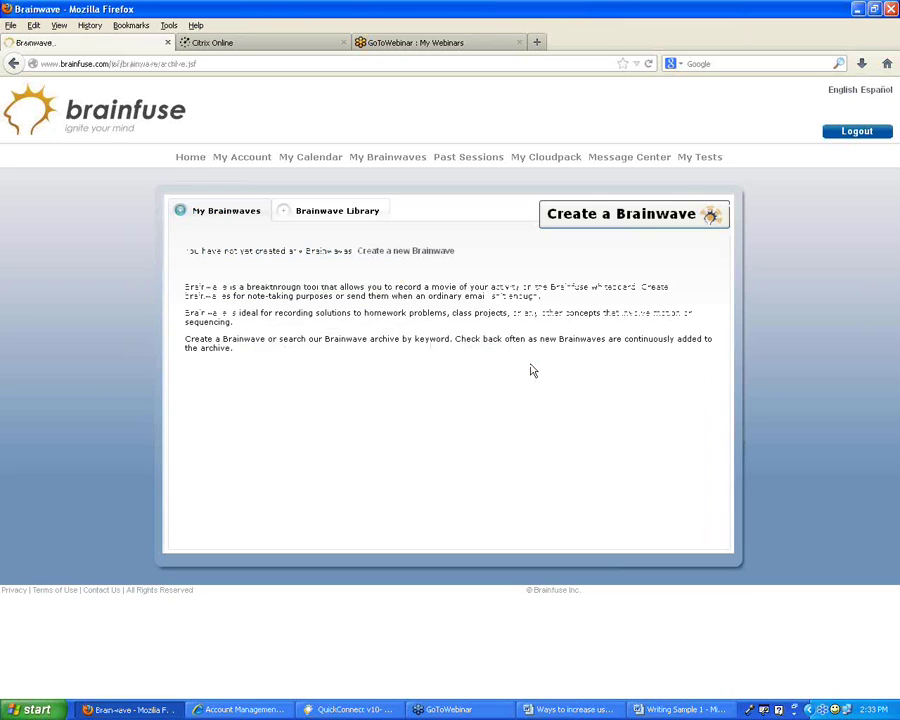
{"action": "left_click", "coordinate": [430, 252]}
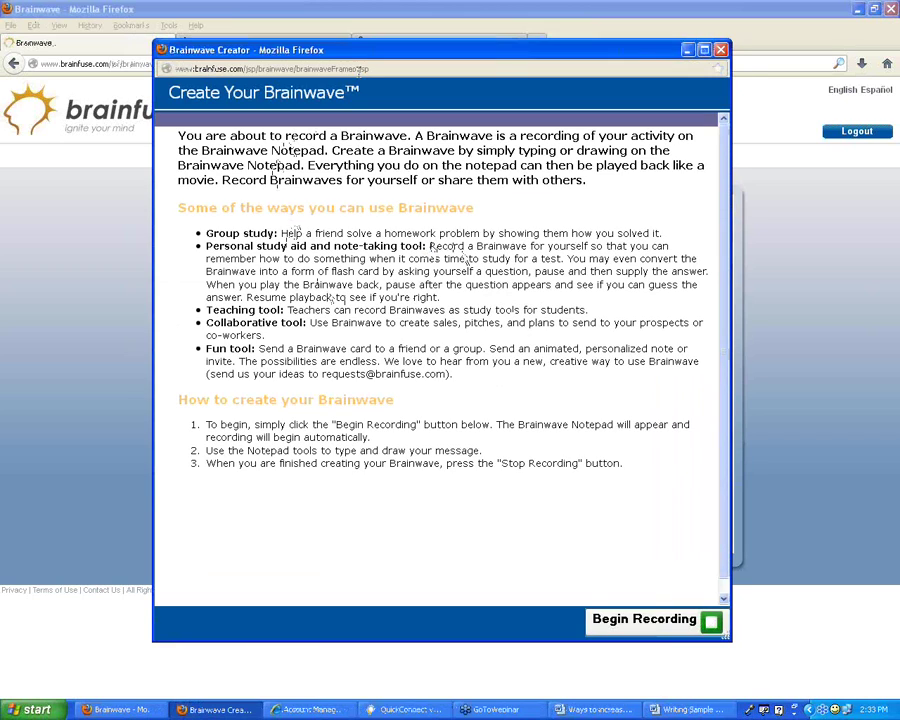
{"action": "left_click_drag", "start_coordinate": [378, 54], "coordinate": [272, 35]}
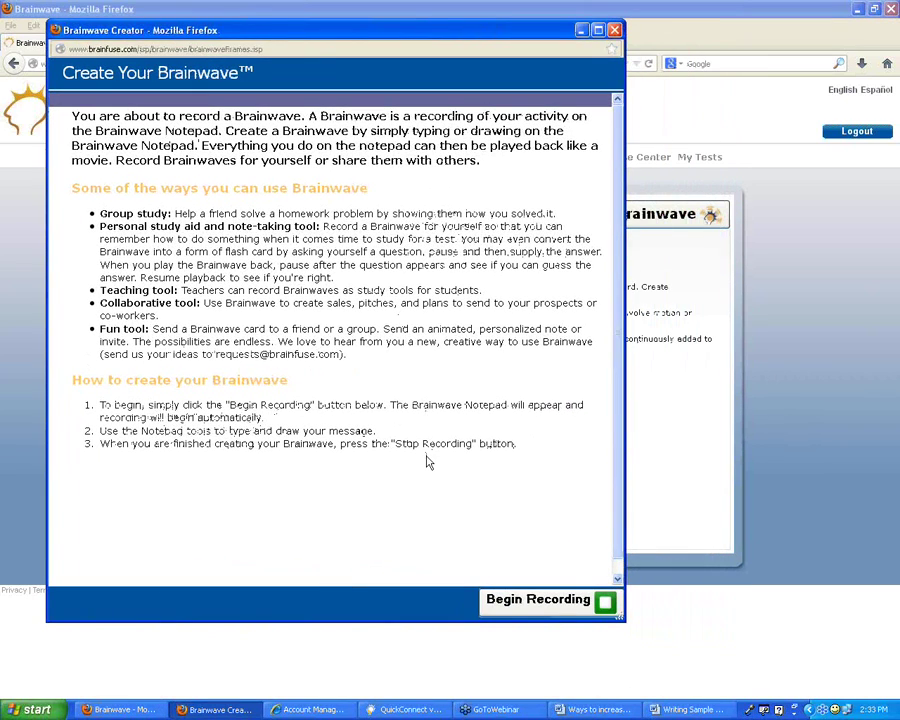
{"action": "left_click", "coordinate": [548, 603]}
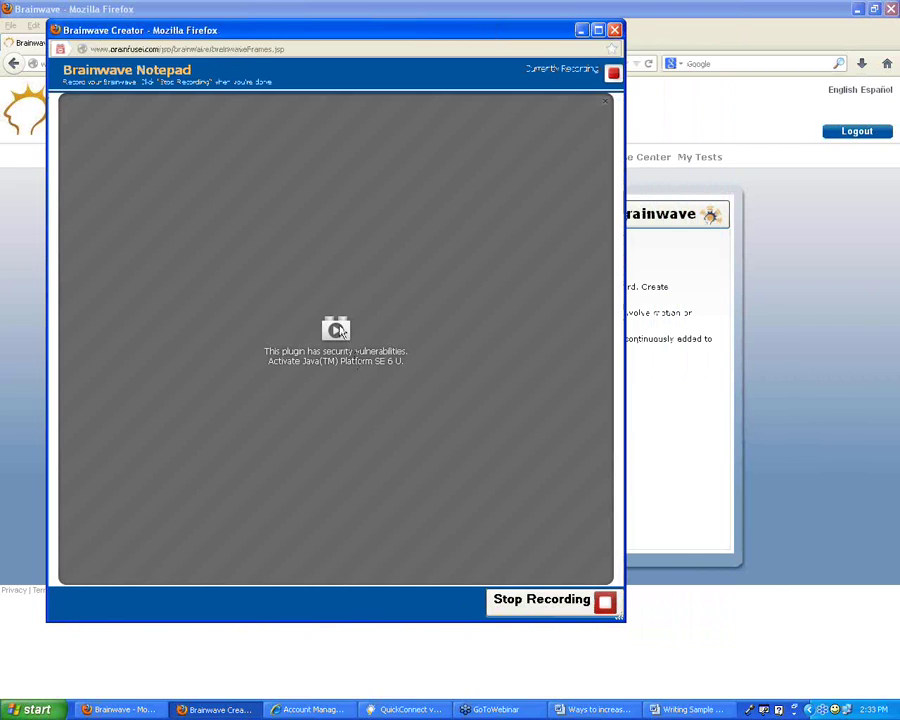
{"action": "left_click", "coordinate": [338, 330]}
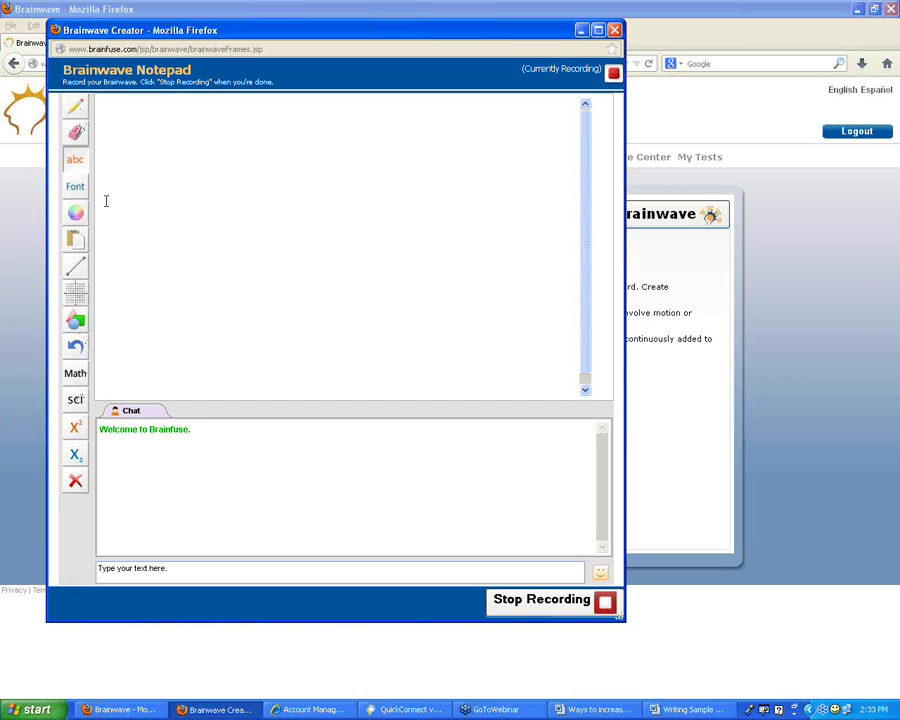
Step: Draw a coordinate grid on the notepad and a double-headed arrow rising diagonally through its origin
{"action": "left_click", "coordinate": [75, 294]}
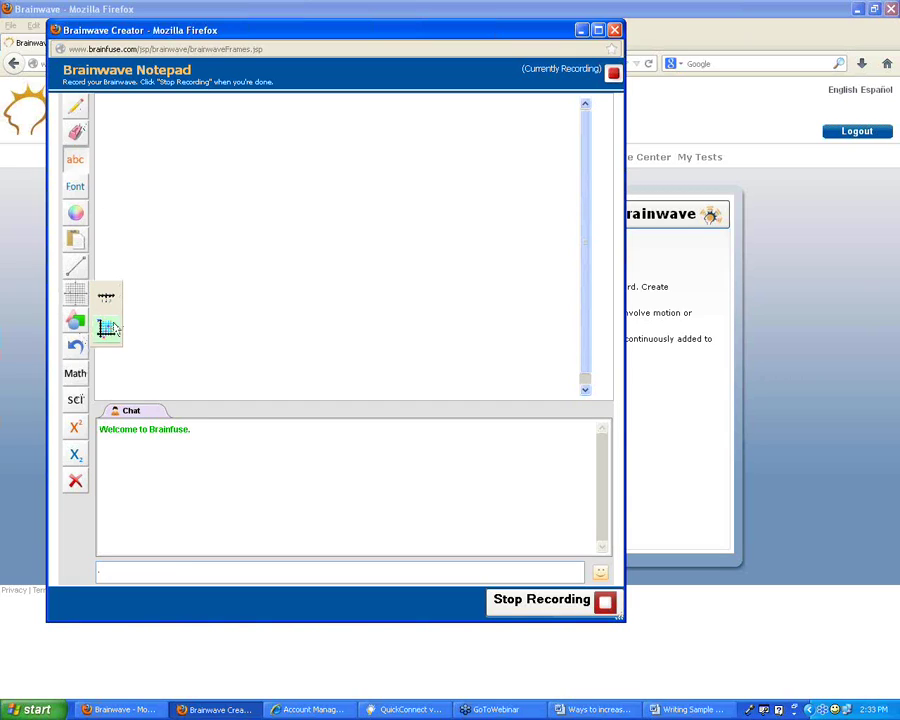
{"action": "left_click", "coordinate": [108, 328]}
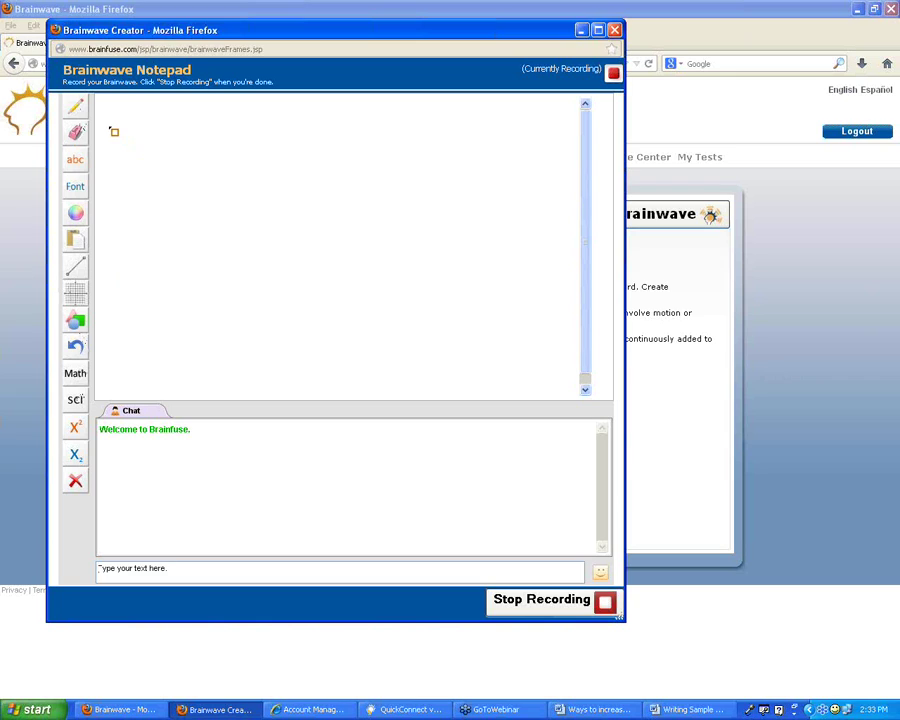
{"action": "left_click_drag", "start_coordinate": [113, 130], "coordinate": [341, 358]}
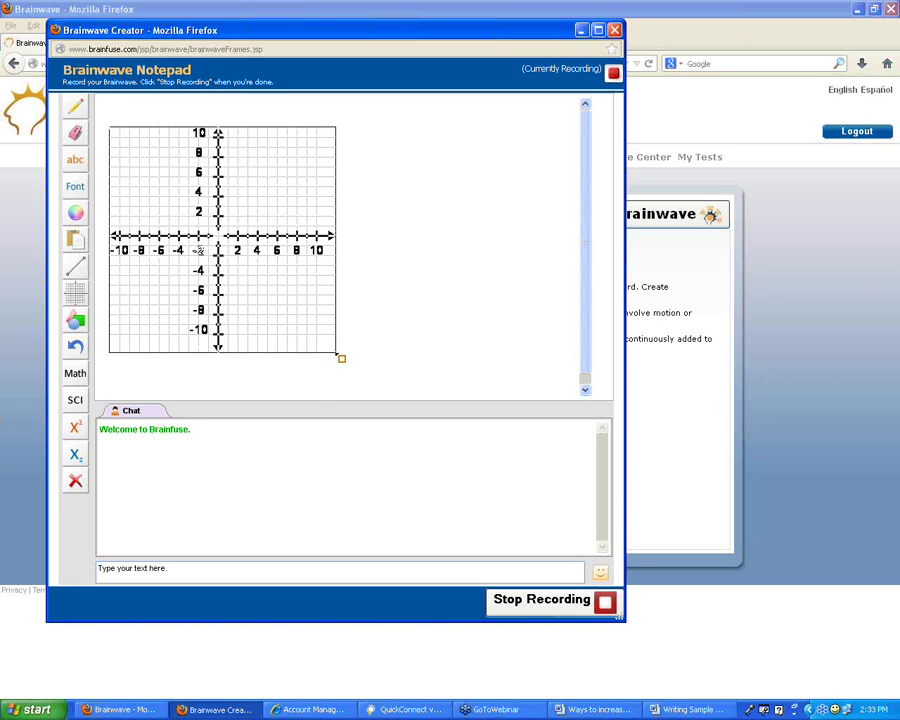
{"action": "left_click", "coordinate": [75, 320]}
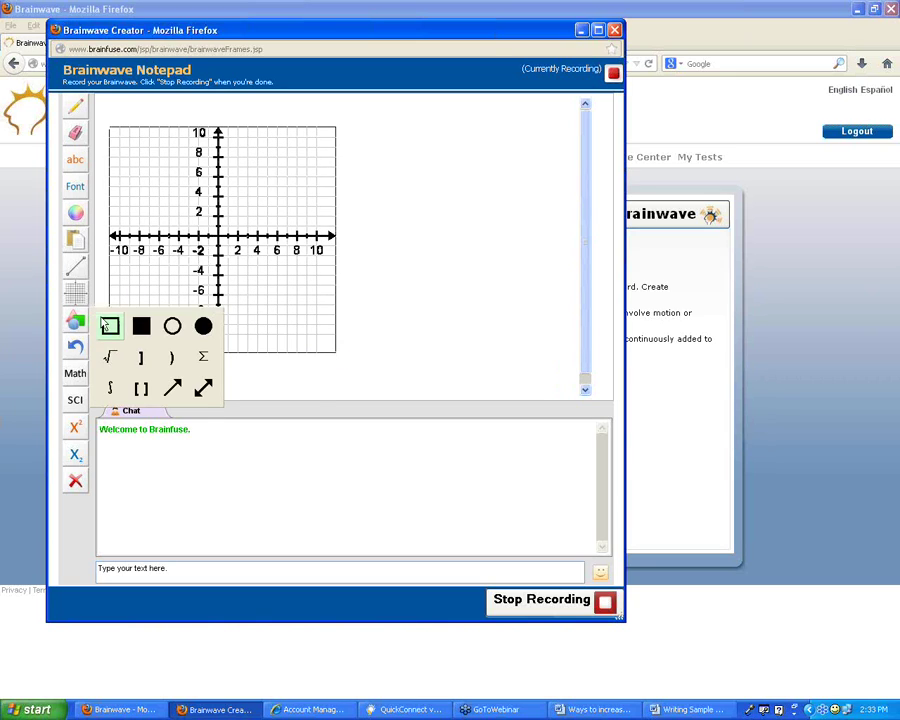
{"action": "left_click", "coordinate": [203, 387]}
{"action": "left_click_drag", "start_coordinate": [133, 331], "coordinate": [315, 144]}
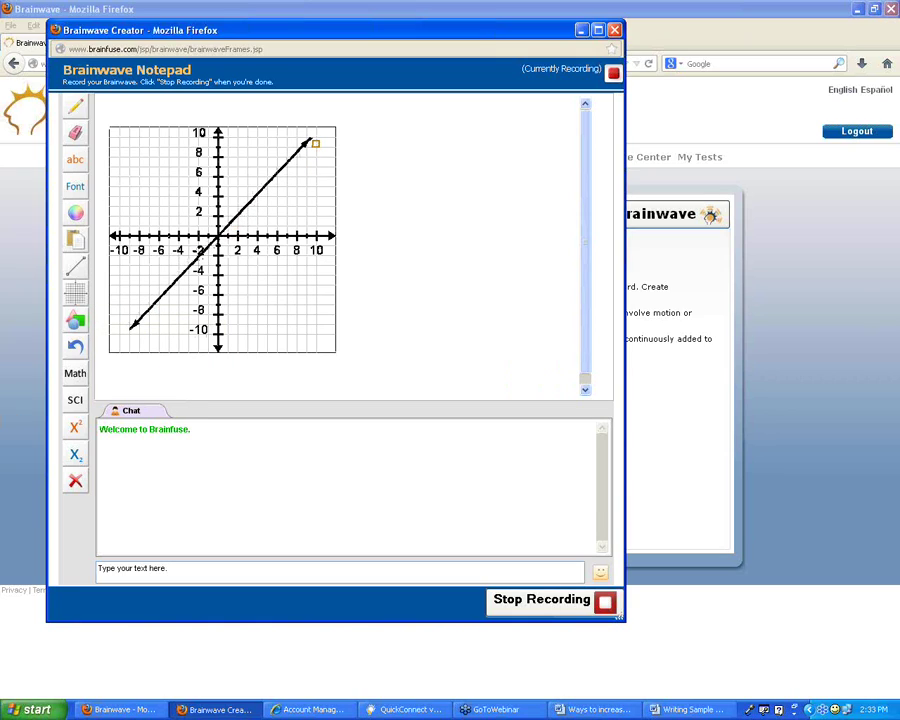
Step: Add the text "y = mx + b" beside the grid, with "slope" on the line below it
{"action": "left_click", "coordinate": [75, 160]}
{"action": "left_click", "coordinate": [366, 125]}
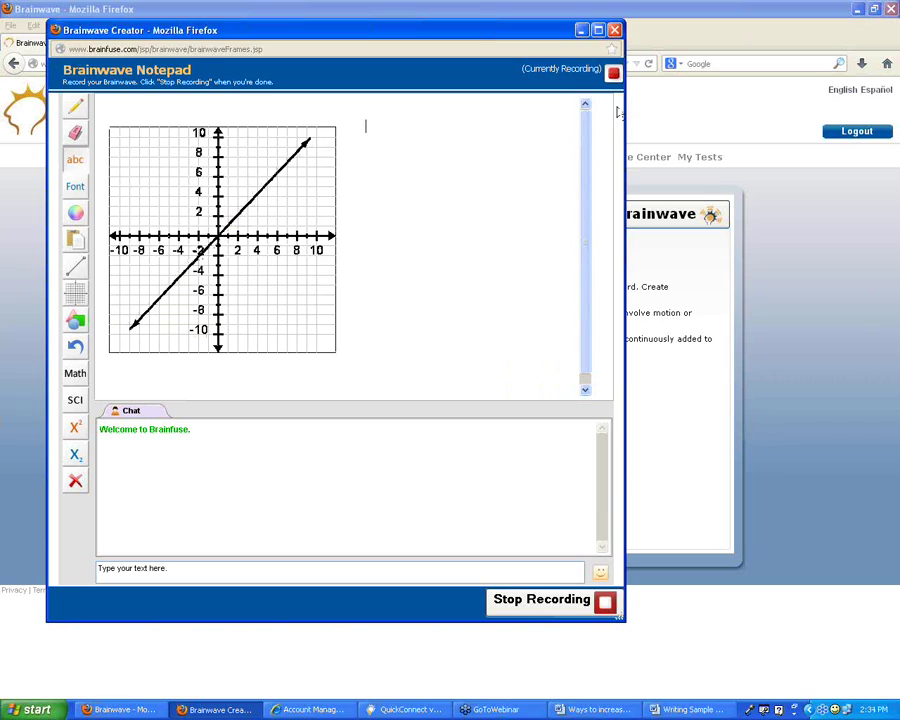
{"action": "type", "text": "y = mx"}
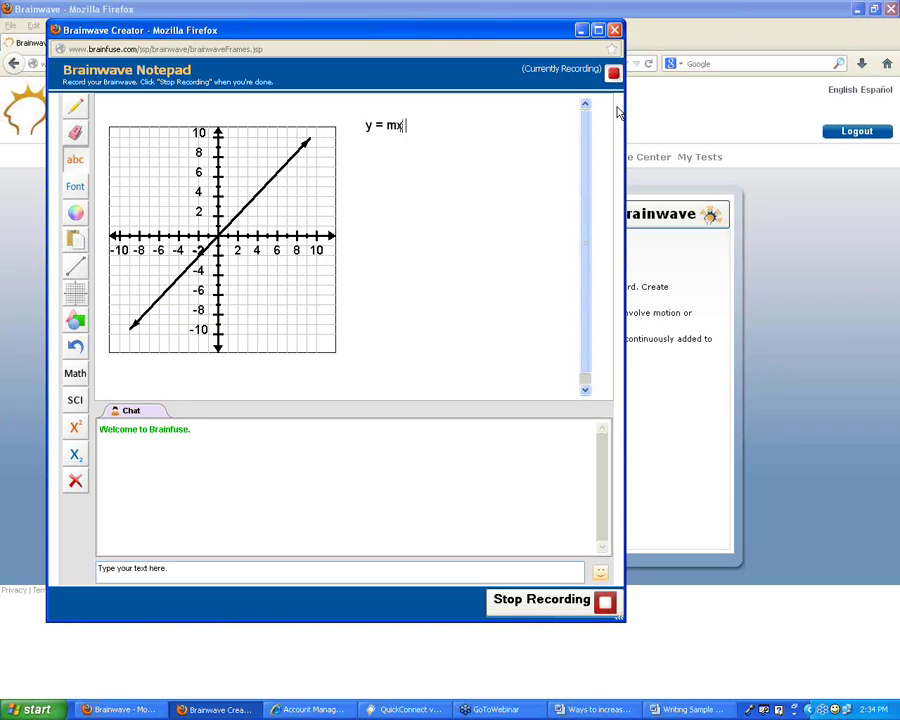
{"action": "type", "text": " + b"}
{"action": "key", "text": "Return"}
{"action": "type", "text": "slope"}
{"action": "key", "text": "Return"}
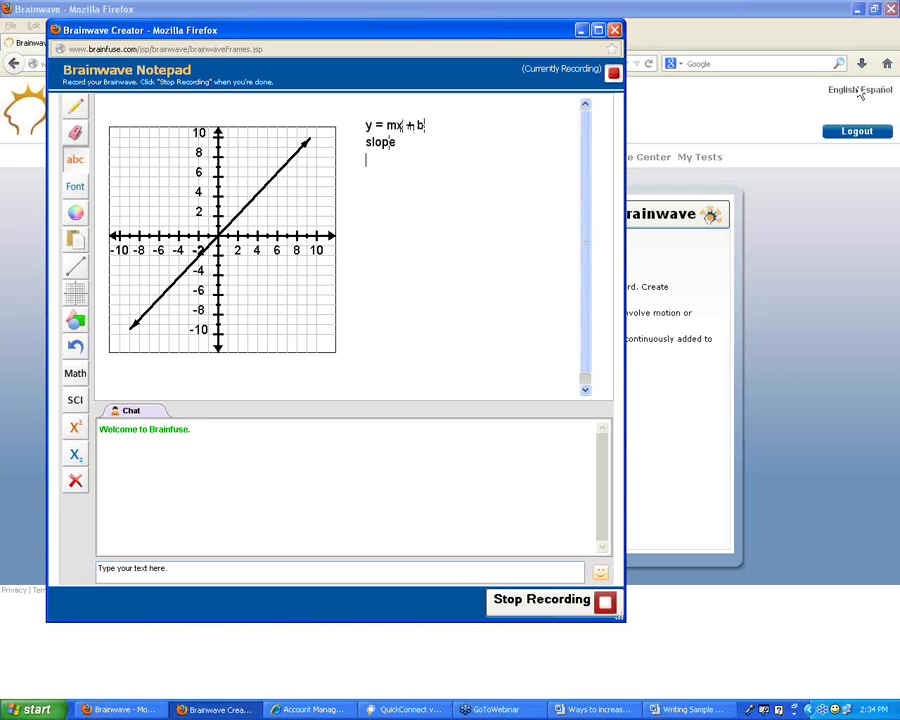
Step: Stop the recording, describe the Brainwave as "Slope 5/20", save it, and close the Brainwave Creator
{"action": "left_click", "coordinate": [541, 603]}
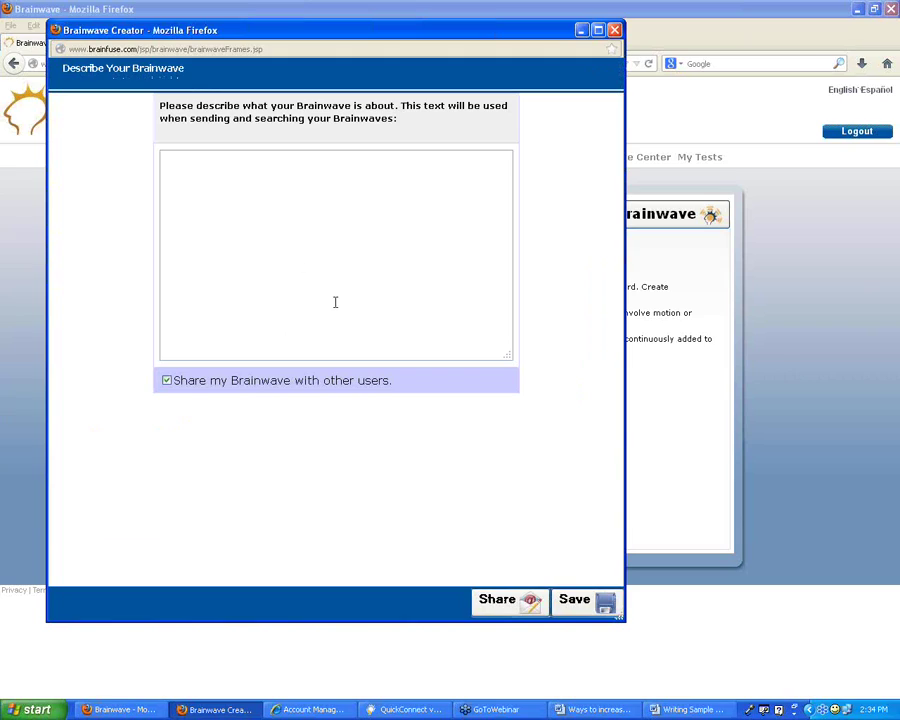
{"action": "left_click", "coordinate": [248, 199]}
{"action": "type", "text": "Slope"}
{"action": "type", "text": " 5/22"}
{"action": "left_click", "coordinate": [572, 606]}
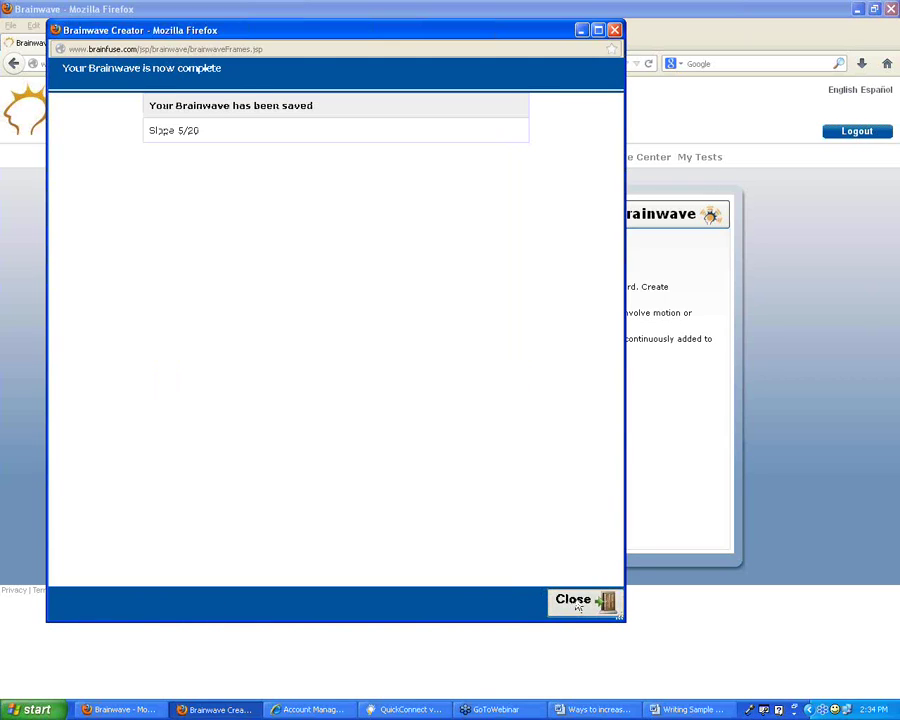
{"action": "left_click", "coordinate": [577, 605]}
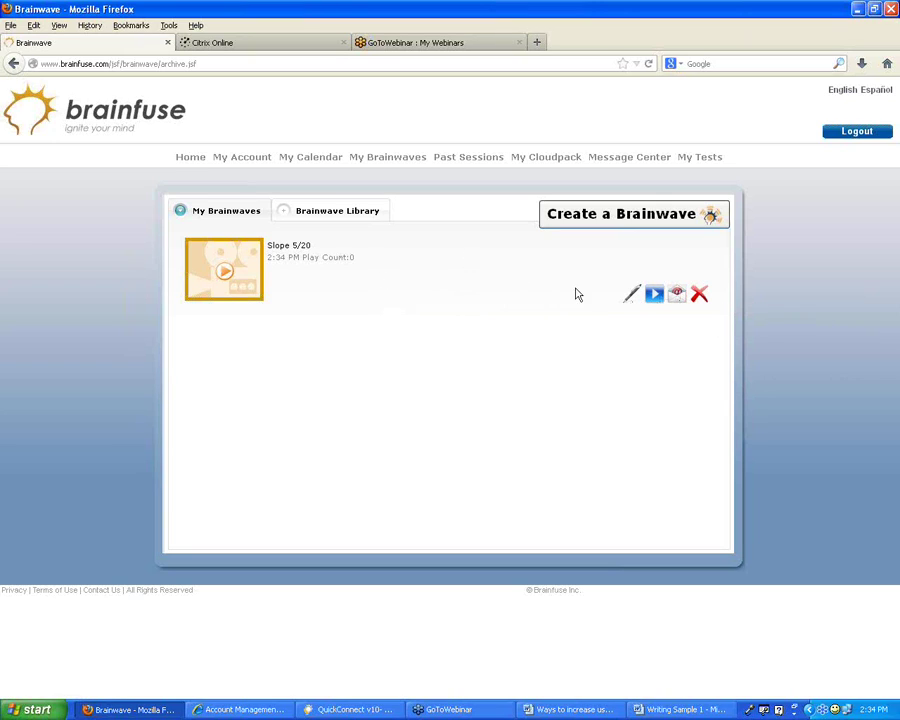
Step: View the Brainwave Library and its search field, and return to the list of own Brainwaves
{"action": "left_click", "coordinate": [329, 213]}
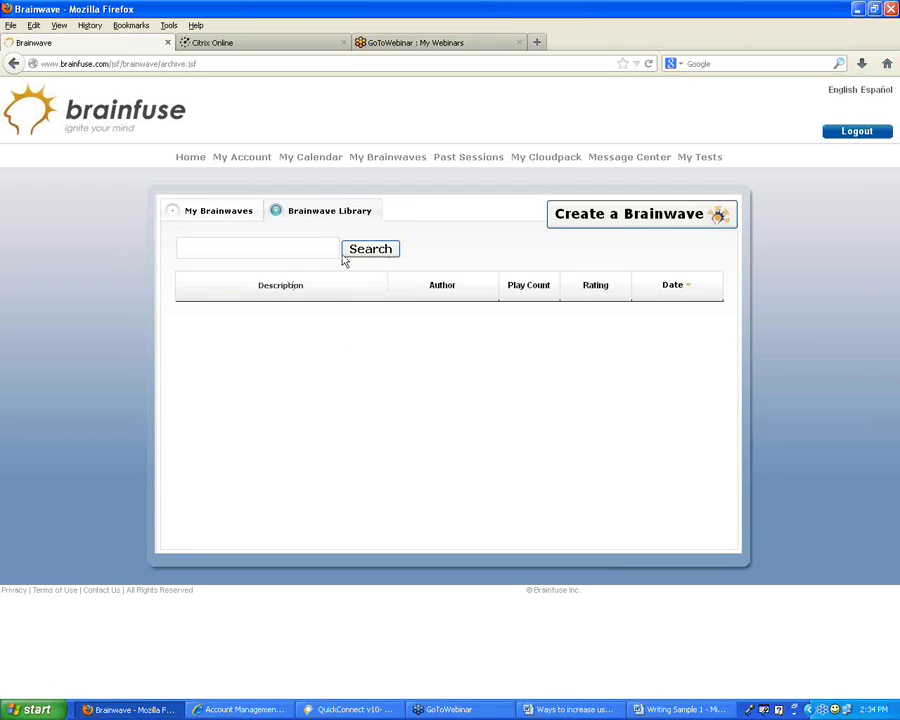
{"action": "left_click", "coordinate": [257, 250]}
{"action": "left_click", "coordinate": [206, 249]}
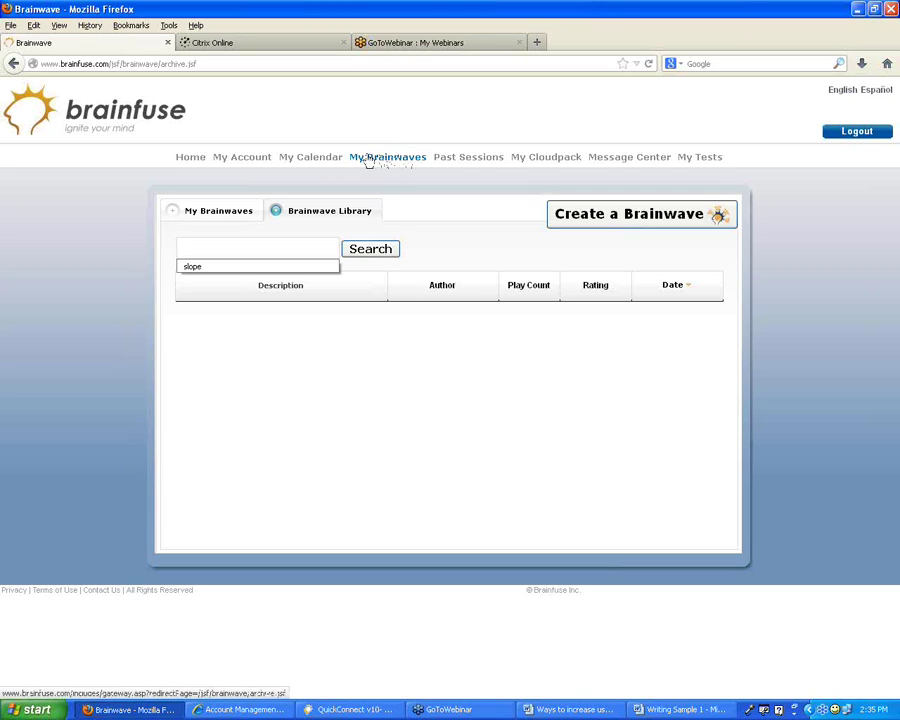
{"action": "left_click", "coordinate": [382, 160]}
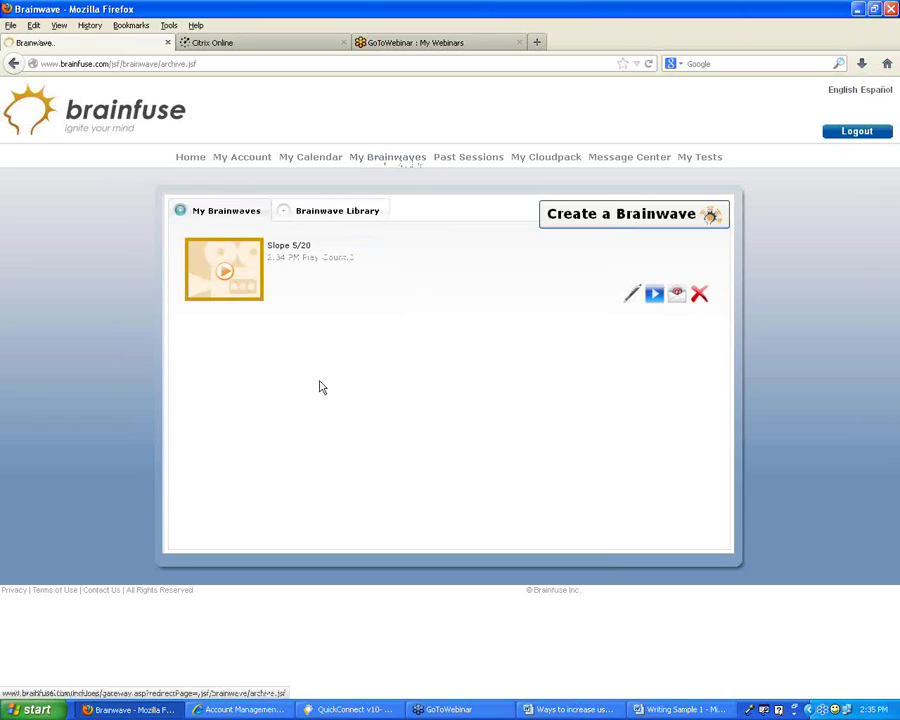
Step: Return to the home page, show the Collaborate services, and dismiss the inbox notification
{"action": "left_click", "coordinate": [193, 162]}
{"action": "left_click", "coordinate": [441, 288]}
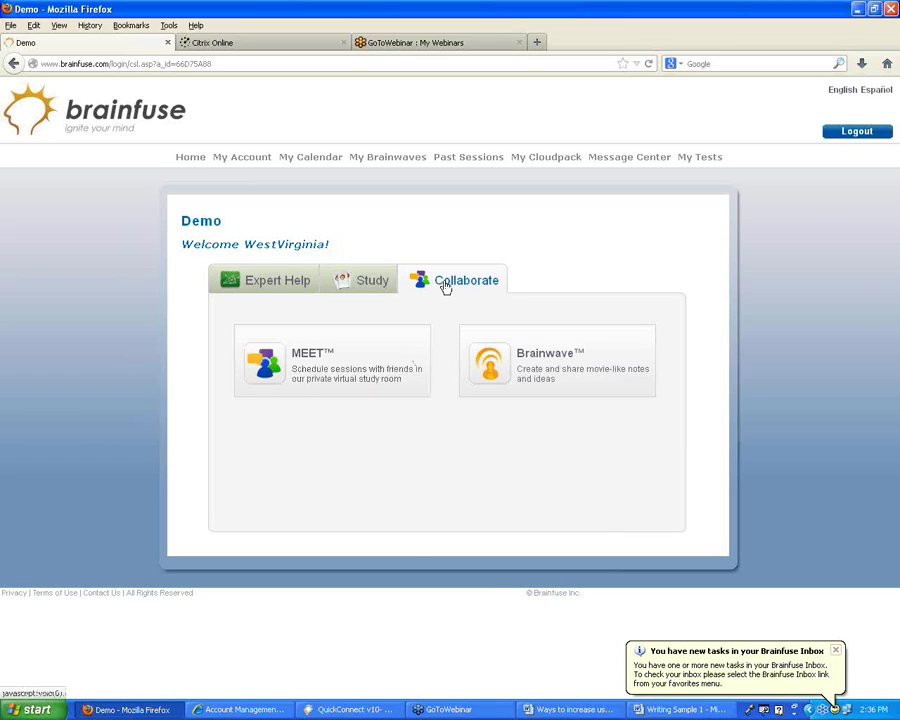
{"action": "left_click", "coordinate": [838, 652]}
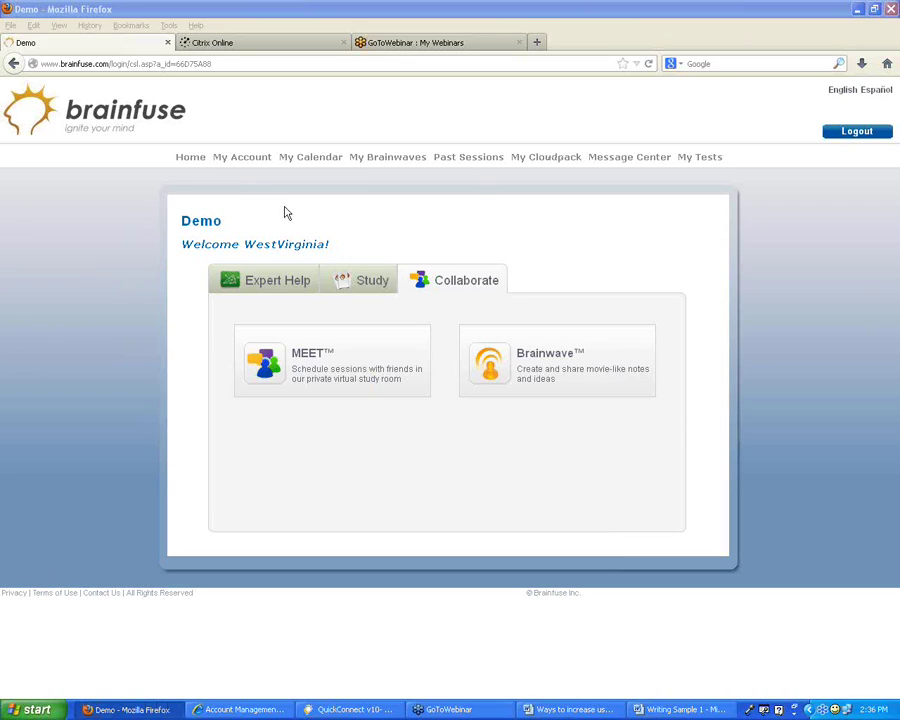
Step: Request Live Help for the topic English and the subject Writing, activating the Java plugin for the whiteboard
{"action": "left_click", "coordinate": [189, 159]}
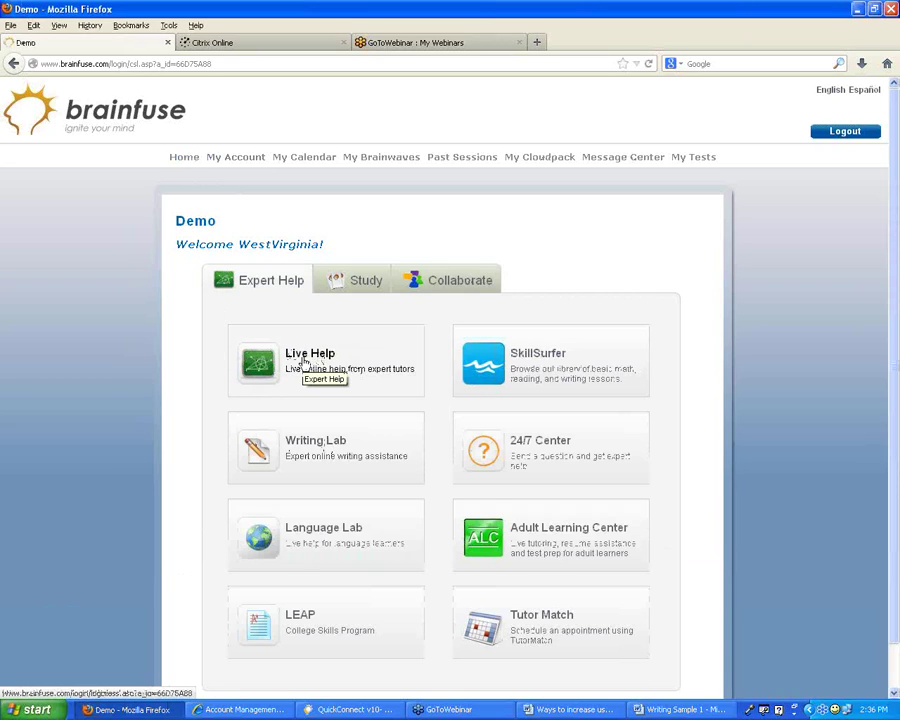
{"action": "left_click", "coordinate": [305, 362]}
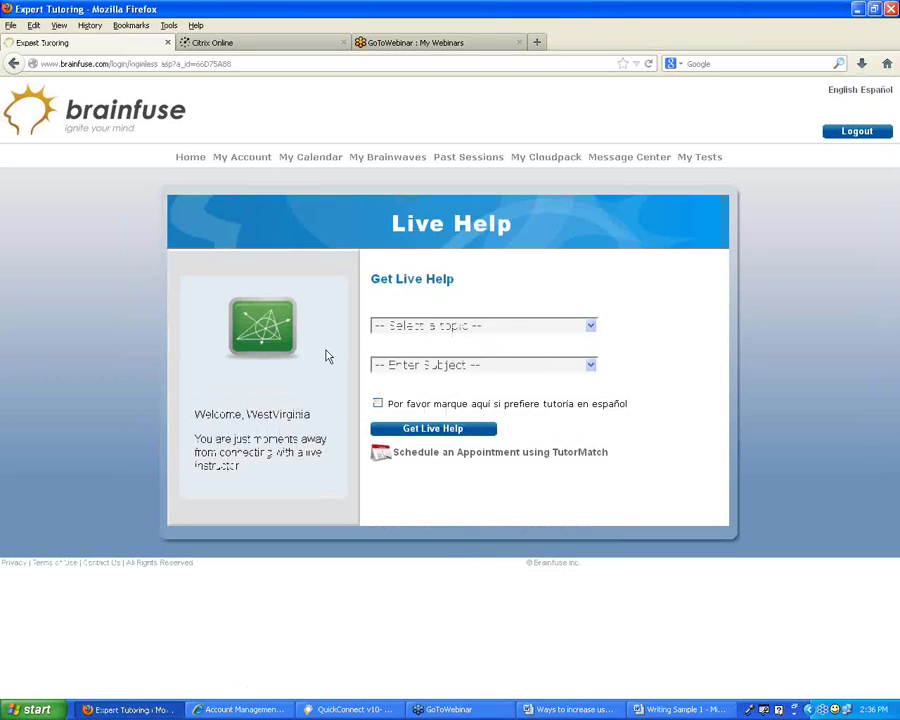
{"action": "left_click", "coordinate": [508, 327]}
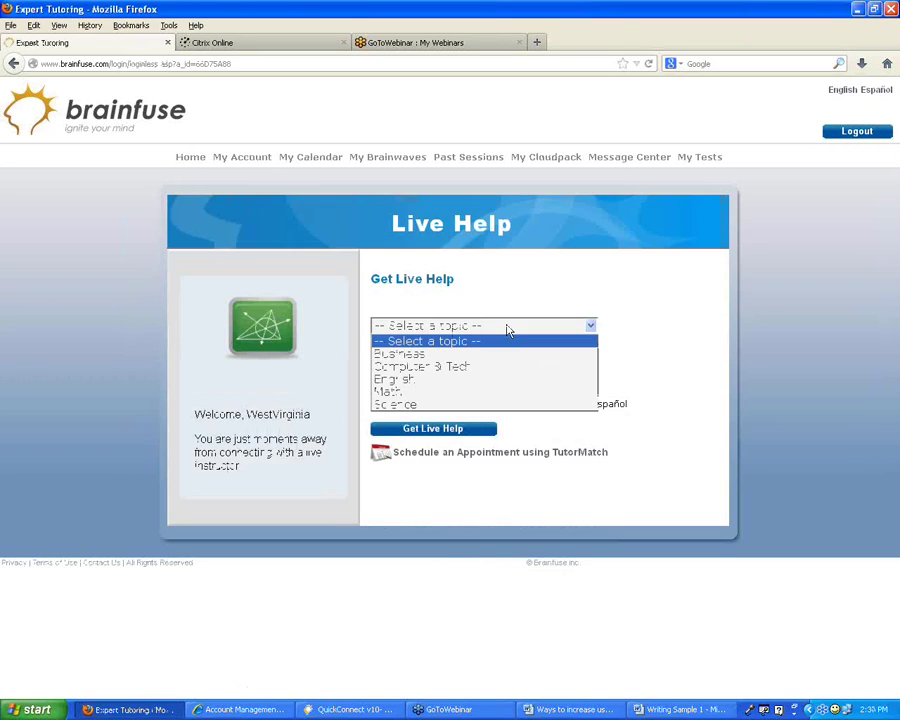
{"action": "left_click", "coordinate": [444, 380]}
{"action": "left_click", "coordinate": [477, 369]}
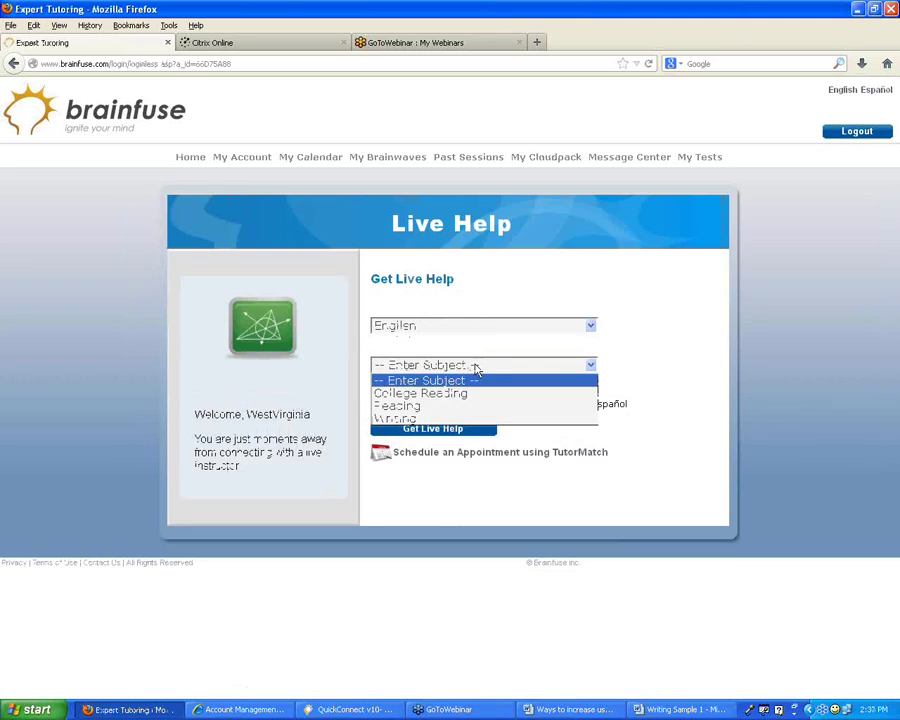
{"action": "left_click", "coordinate": [432, 419]}
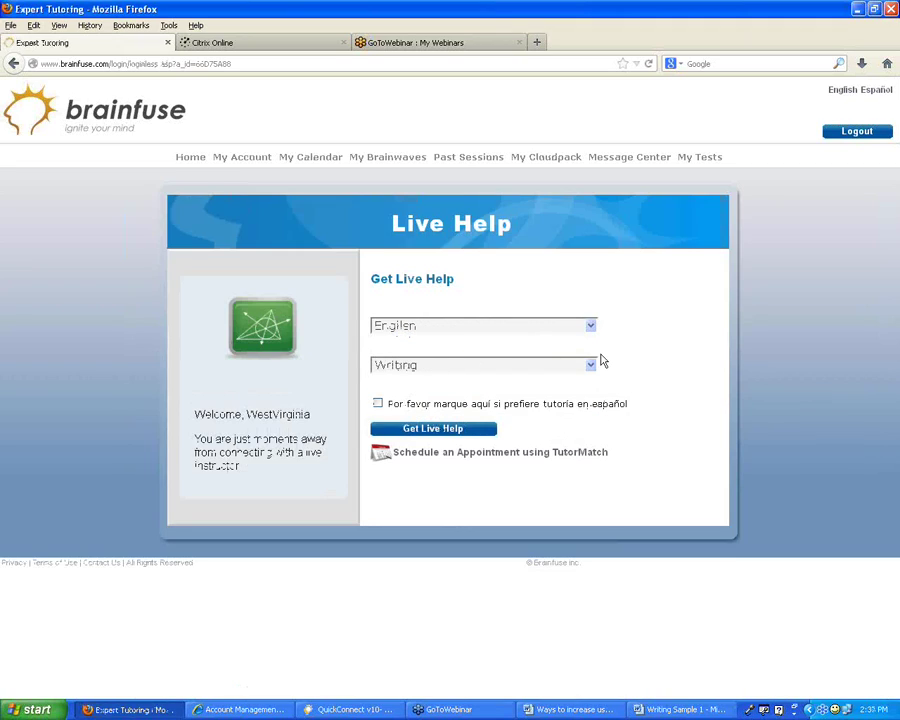
{"action": "left_click", "coordinate": [446, 432]}
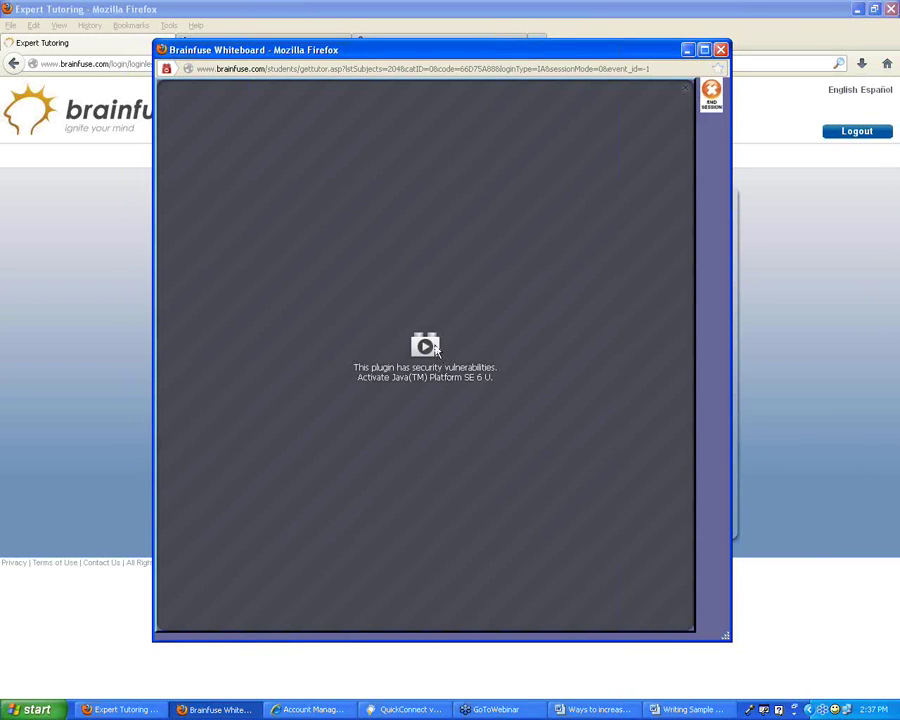
{"action": "left_click", "coordinate": [434, 347]}
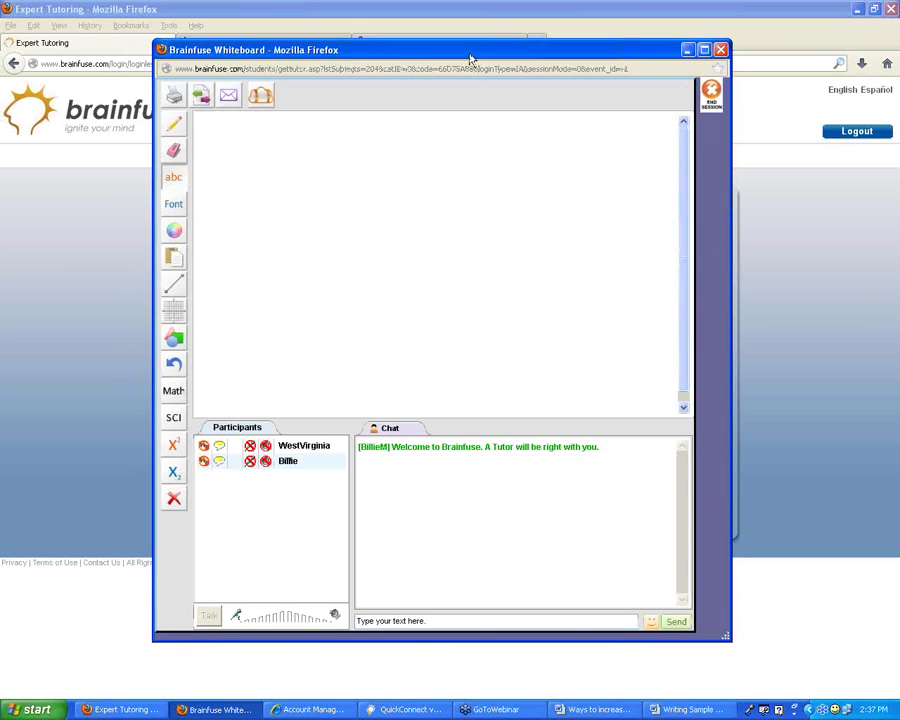
Step: Send the tutor a chat greeting with your name, saying you are "just doing a demo"
{"action": "left_click_drag", "start_coordinate": [470, 57], "coordinate": [392, 36]}
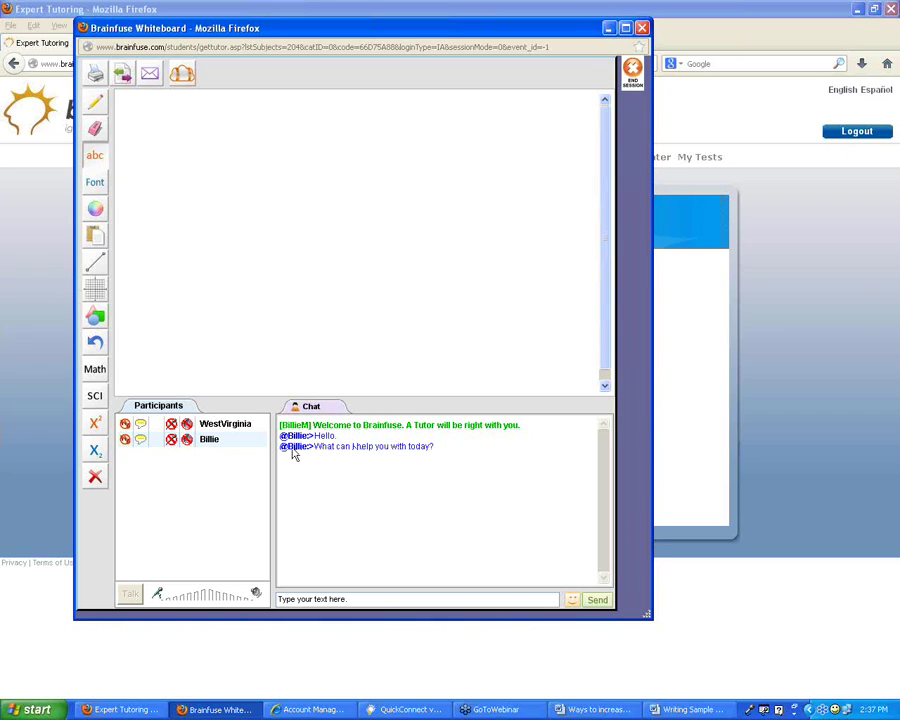
{"action": "left_click", "coordinate": [318, 597]}
{"action": "type", "text": "st ab"}
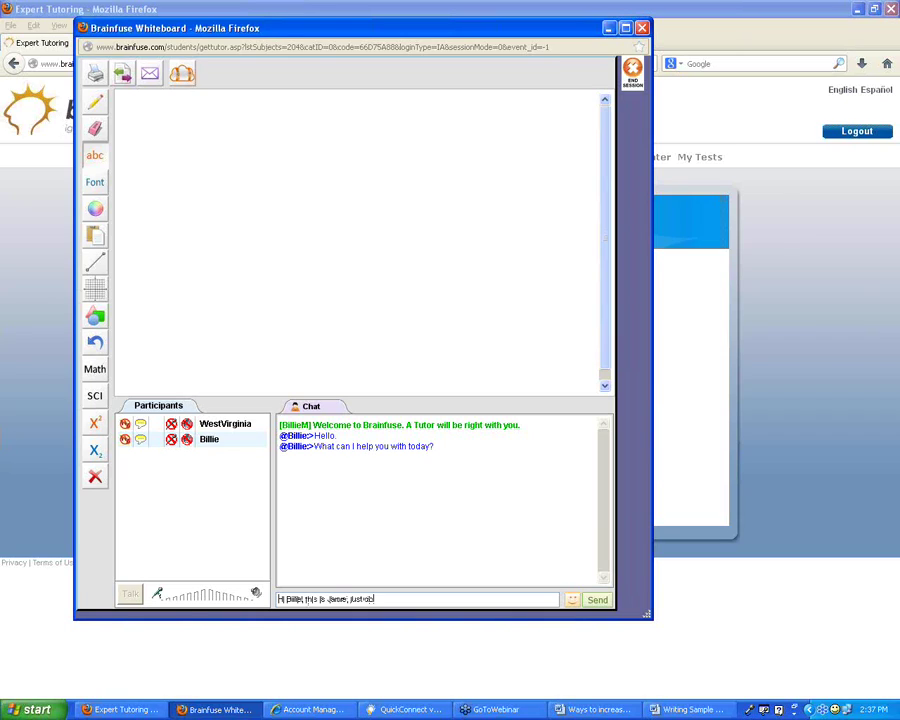
{"action": "type", "text": "ing a demo"}
{"action": "key", "text": "Return"}
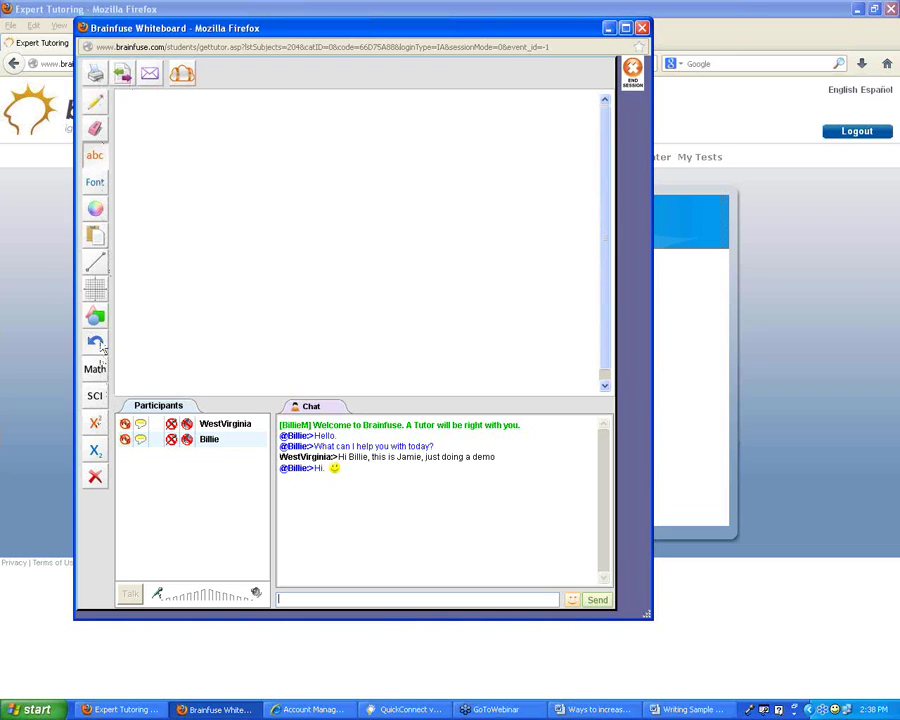
Step: Scribble a looping freehand line across the upper part of the whiteboard with the pencil, and erase a section of it
{"action": "left_click", "coordinate": [95, 104]}
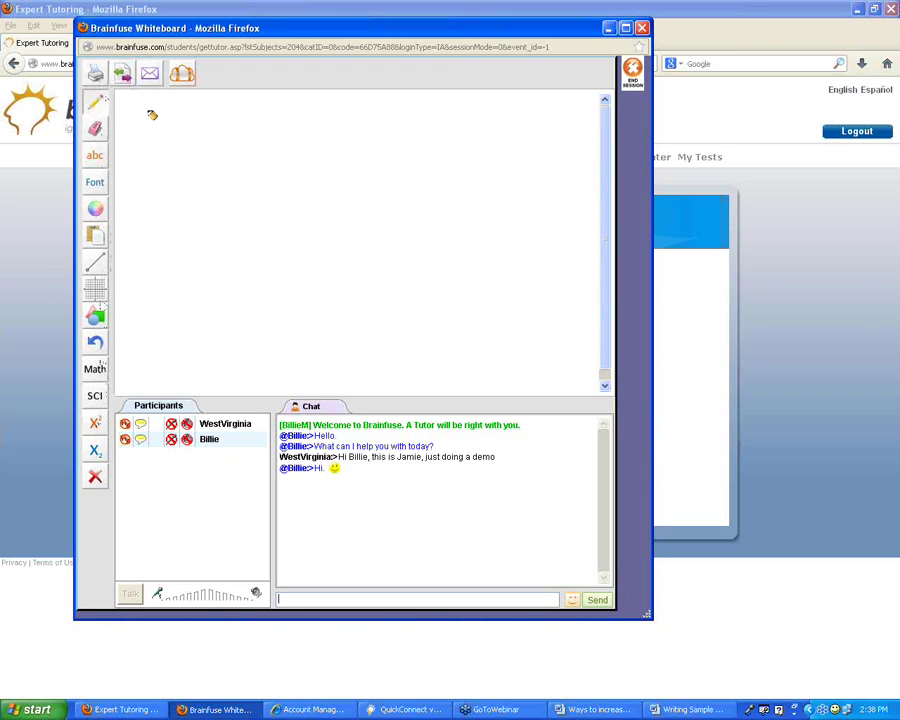
{"action": "mouse_move", "coordinate": [150, 112]}
{"action": "left_mouse_down"}
{"action": "mouse_move", "coordinate": [201, 137]}
{"action": "mouse_move", "coordinate": [405, 142]}
{"action": "left_mouse_up"}
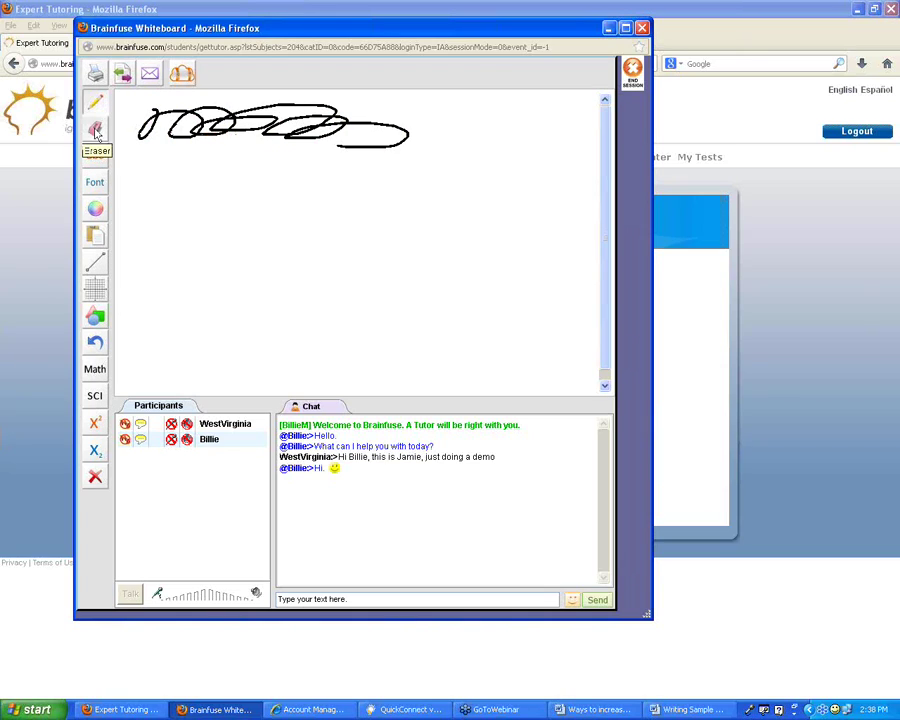
{"action": "left_click", "coordinate": [96, 130]}
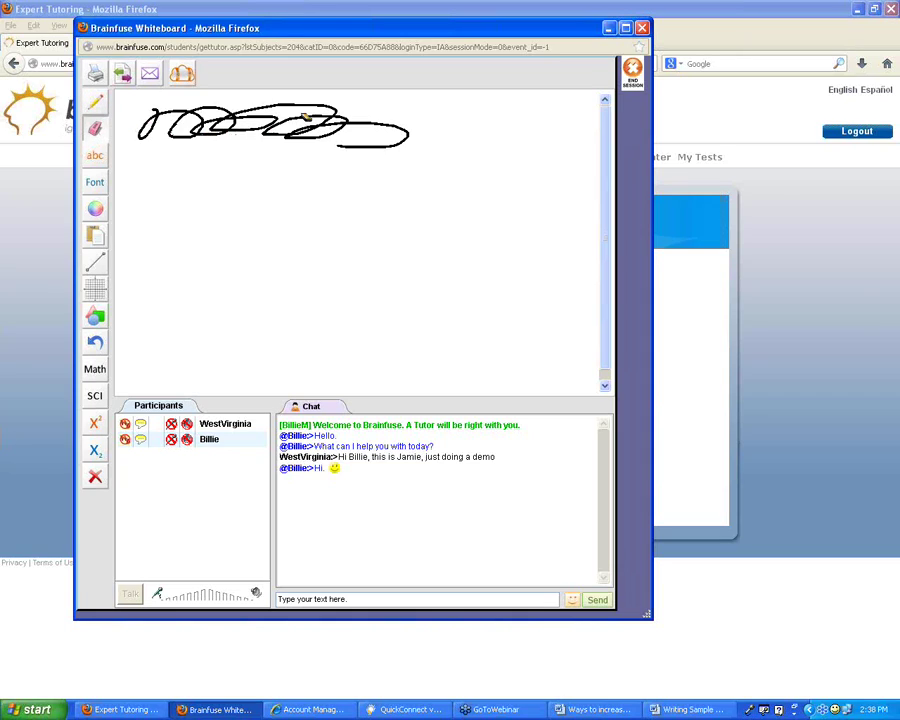
{"action": "mouse_move", "coordinate": [290, 125]}
{"action": "left_mouse_down"}
{"action": "mouse_move", "coordinate": [326, 116]}
{"action": "mouse_move", "coordinate": [327, 131]}
{"action": "mouse_move", "coordinate": [337, 115]}
{"action": "left_mouse_up"}
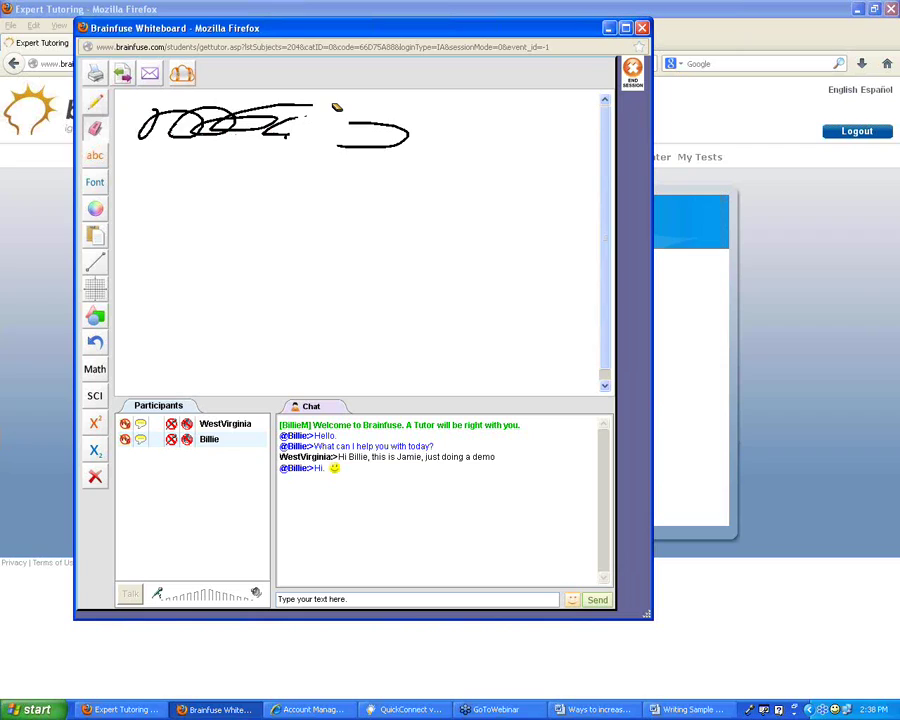
Step: Add the text "hello" to the whiteboard beside the scribble
{"action": "left_click", "coordinate": [95, 155]}
{"action": "left_click", "coordinate": [424, 104]}
{"action": "type", "text": "hello"}
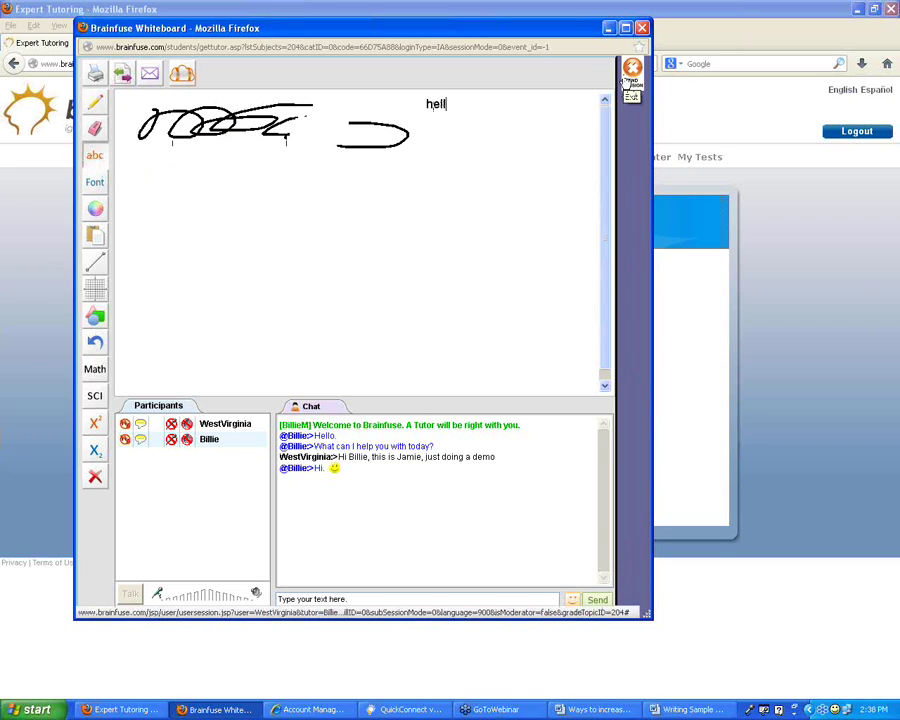
{"action": "key", "text": "Return"}
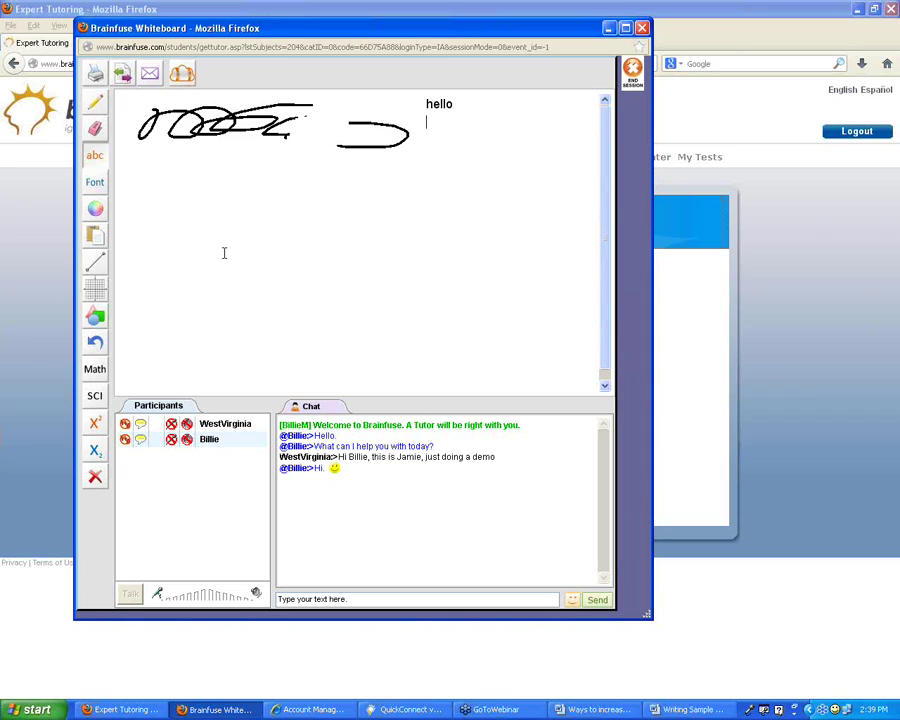
Step: Paste the clipboard text below "hello", review it, and clear the whole whiteboard
{"action": "left_click", "coordinate": [95, 234]}
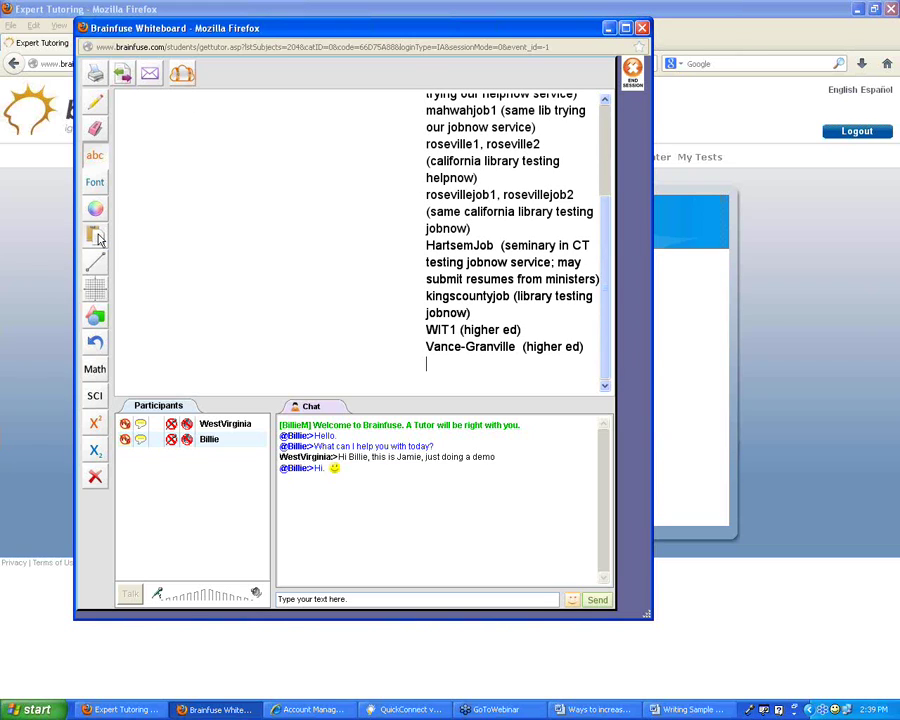
{"action": "left_click_drag", "start_coordinate": [605, 235], "coordinate": [609, 130]}
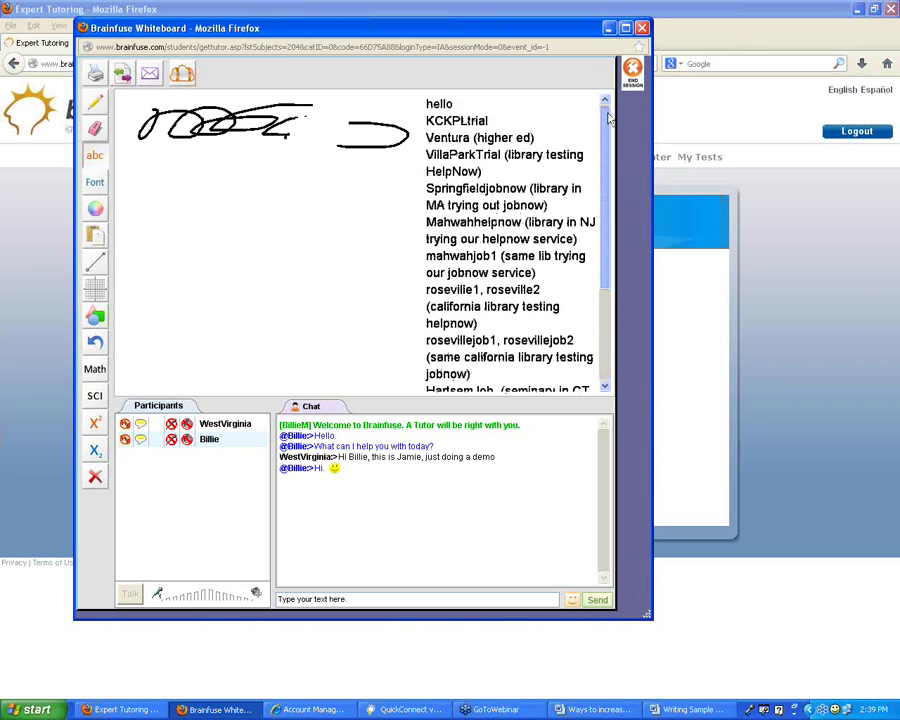
{"action": "left_click", "coordinate": [96, 478]}
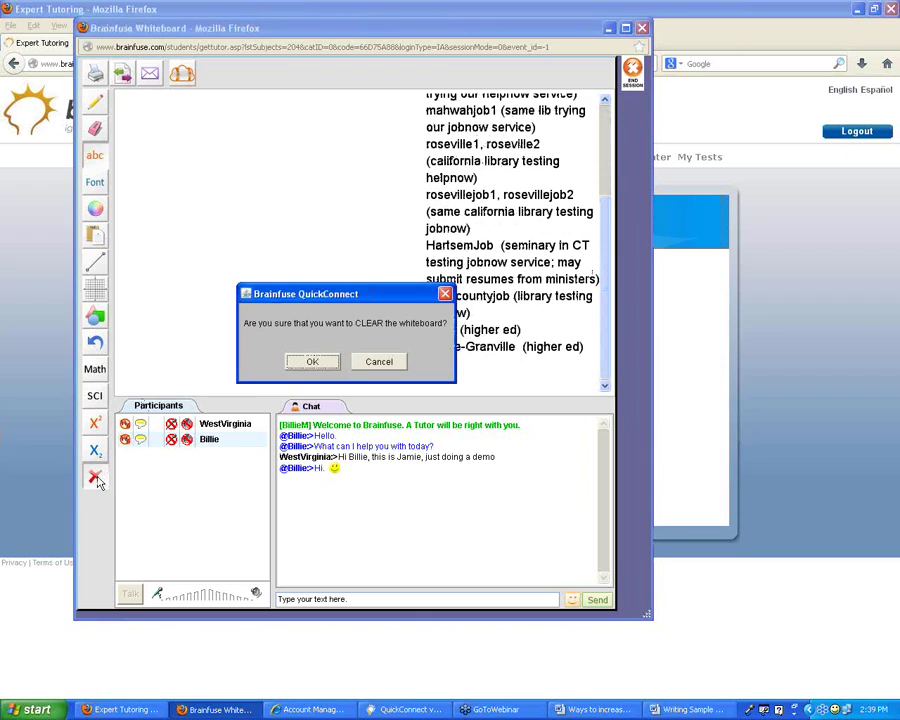
{"action": "left_click", "coordinate": [315, 362]}
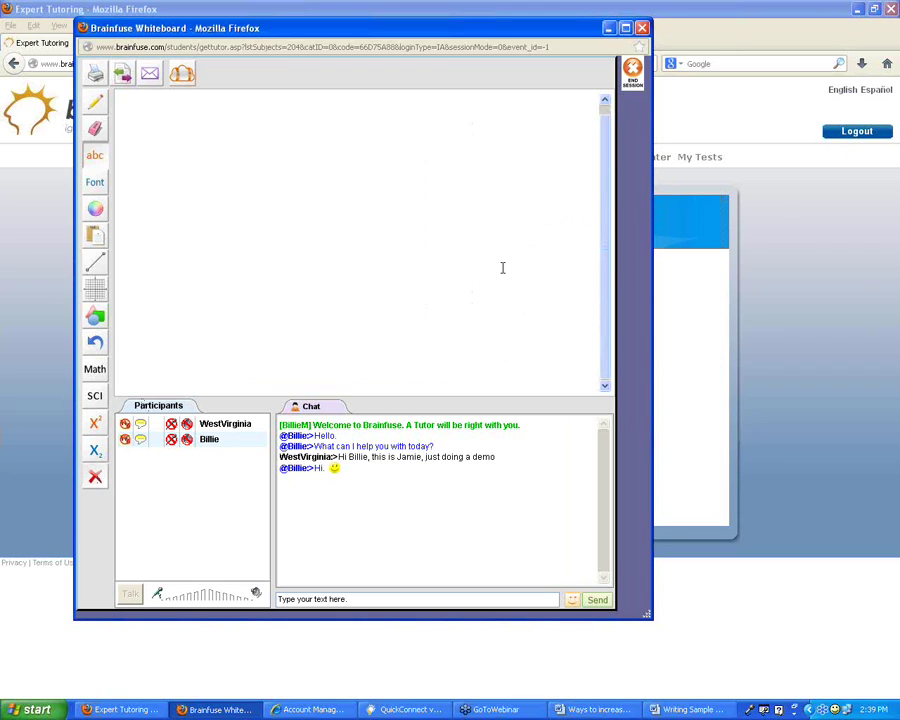
Step: Copy overview comment b) from the Writing Sample 1 document in Word and paste it at the upper corner of the Brainfuse whiteboard
{"action": "left_click_drag", "start_coordinate": [494, 30], "coordinate": [485, 66]}
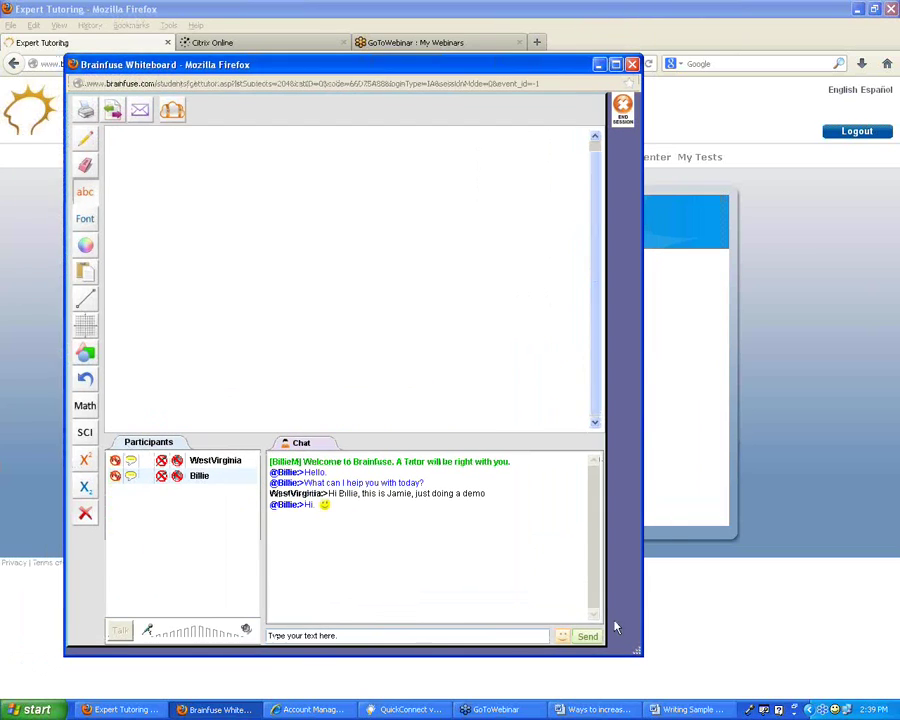
{"action": "left_click", "coordinate": [686, 710]}
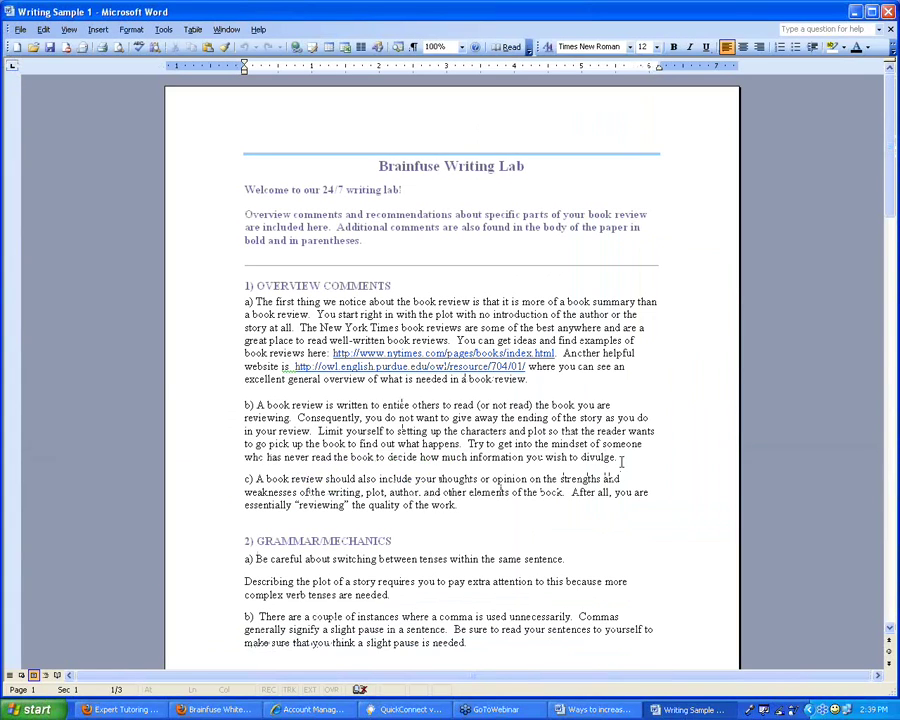
{"action": "left_click_drag", "start_coordinate": [621, 461], "coordinate": [240, 412]}
{"action": "key", "text": "ctrl+c"}
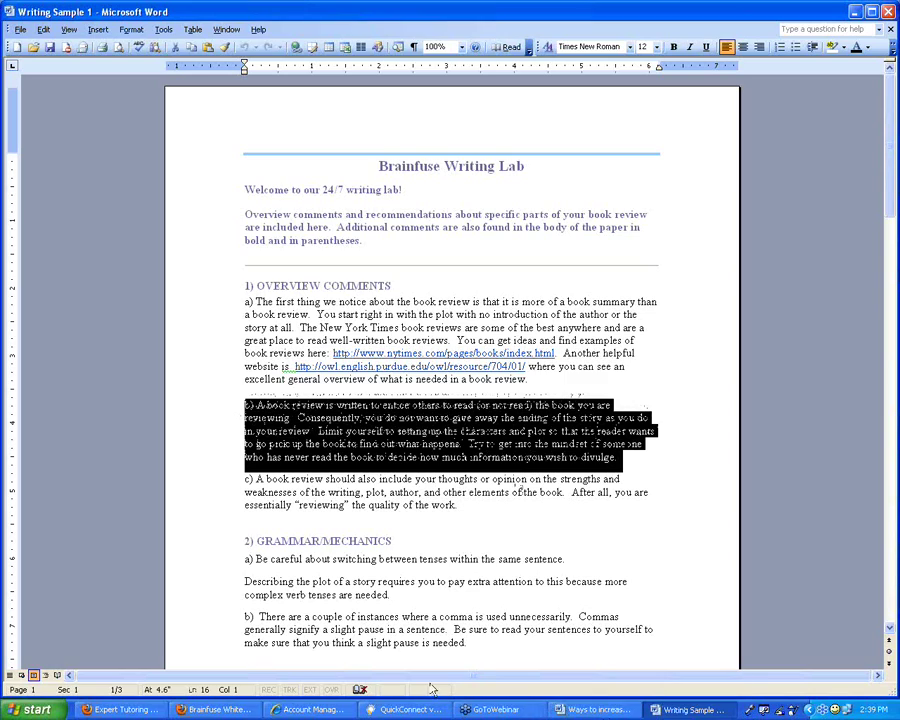
{"action": "left_click", "coordinate": [215, 709]}
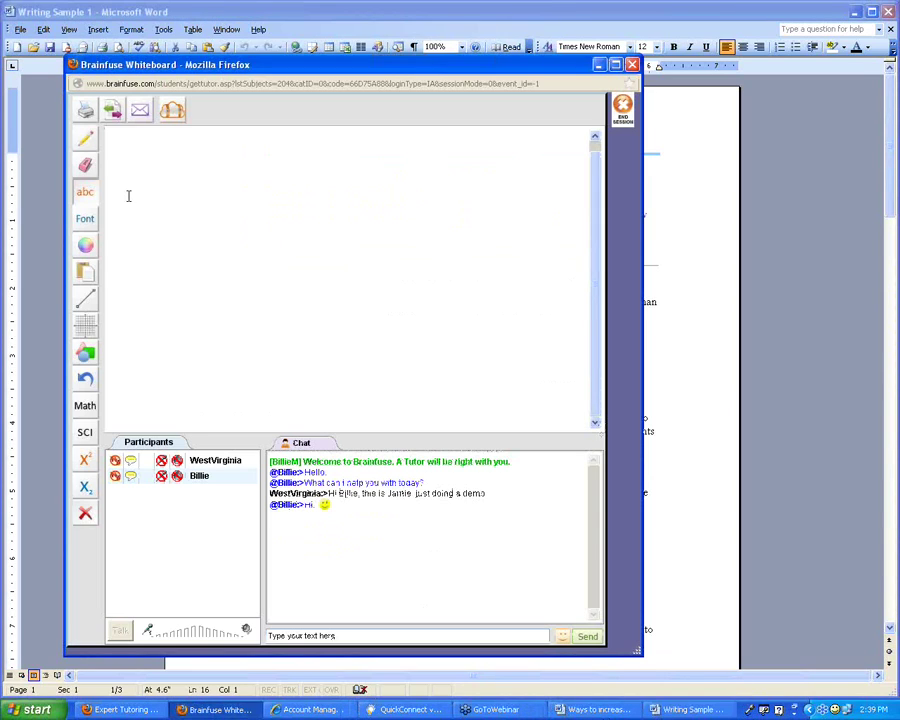
{"action": "left_click", "coordinate": [122, 146]}
{"action": "left_click", "coordinate": [86, 272]}
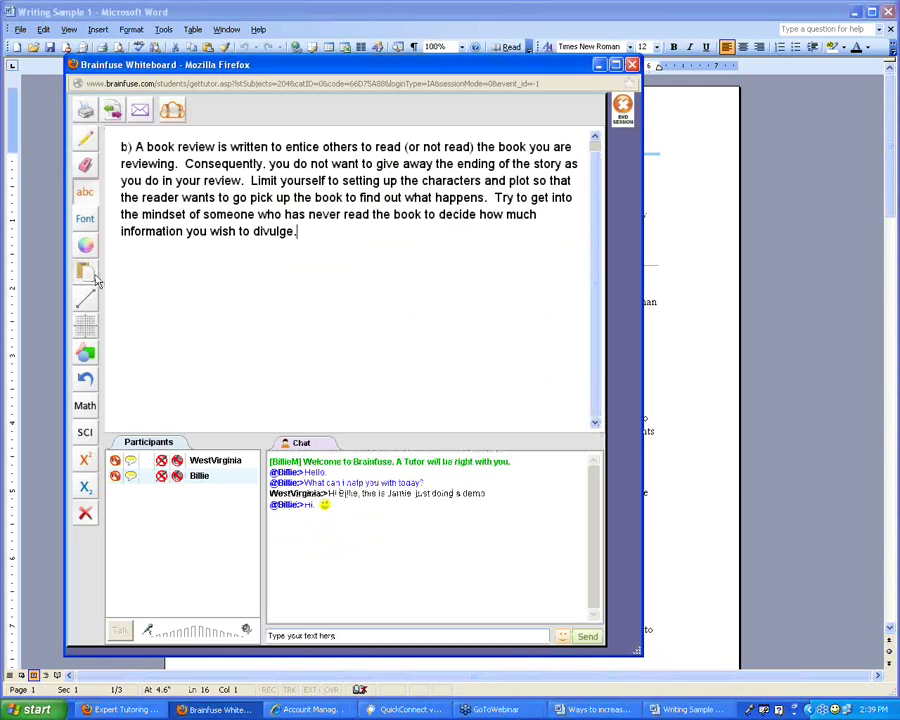